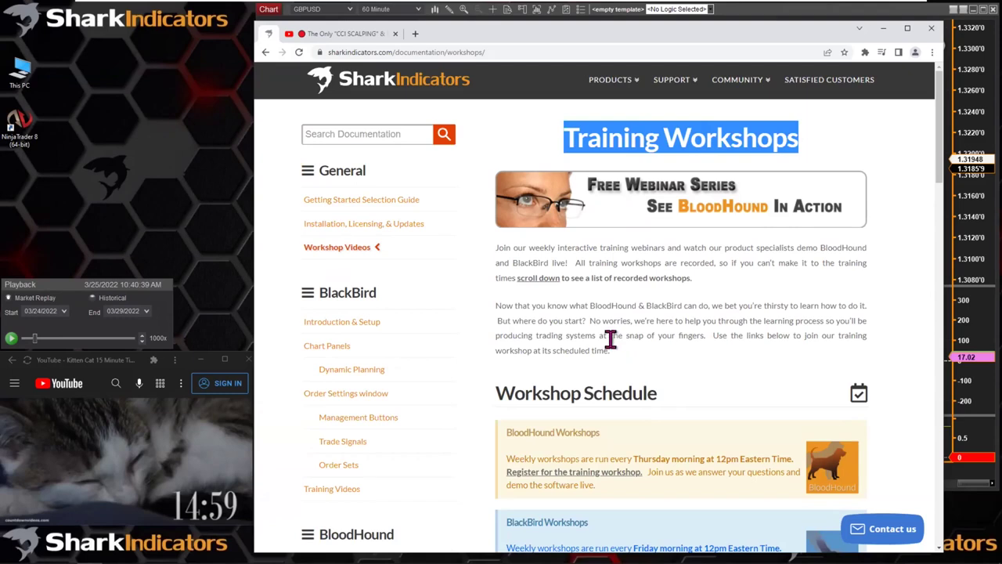
Highlight the BloodHound and BlackBird workshop headings and their Thursday 12pm ET and Friday schedules
{"action": "scroll", "coordinate": [610, 339], "scroll_direction": "down", "scroll_amount": 2}
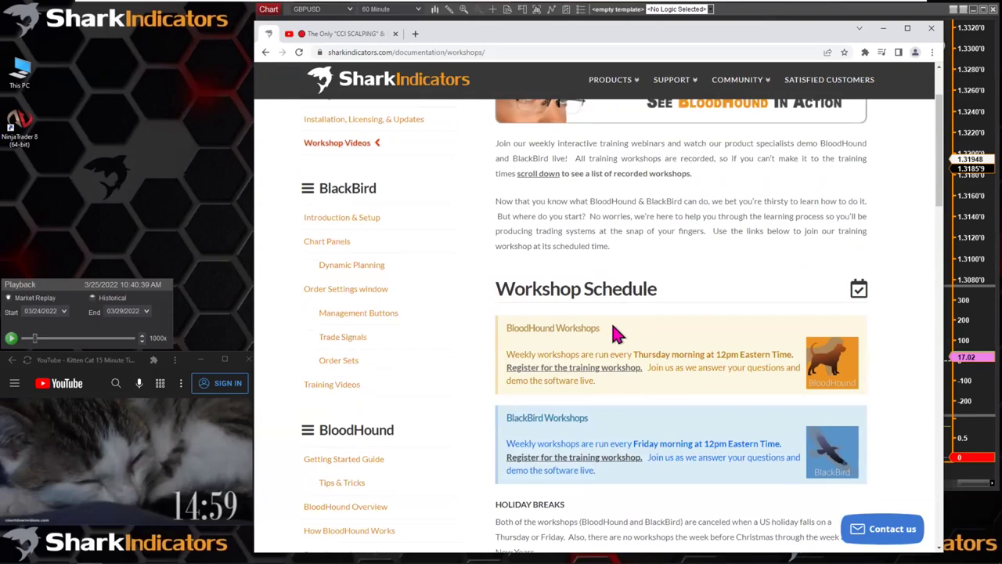
{"action": "left_click_drag", "start_coordinate": [633, 354], "coordinate": [789, 353]}
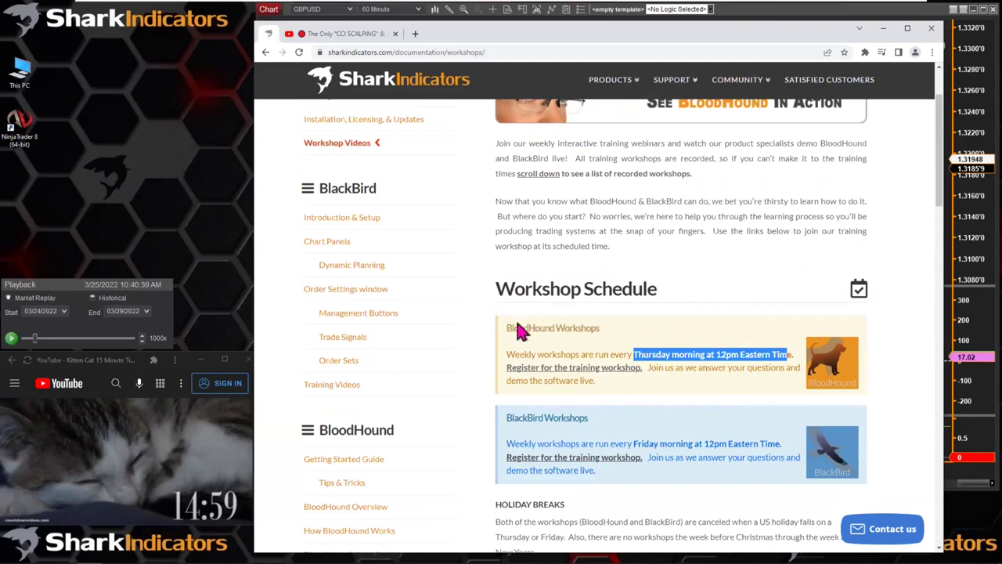
{"action": "left_click_drag", "start_coordinate": [507, 328], "coordinate": [603, 327]}
{"action": "double_click", "coordinate": [643, 443]}
{"action": "left_click_drag", "start_coordinate": [511, 418], "coordinate": [585, 416]}
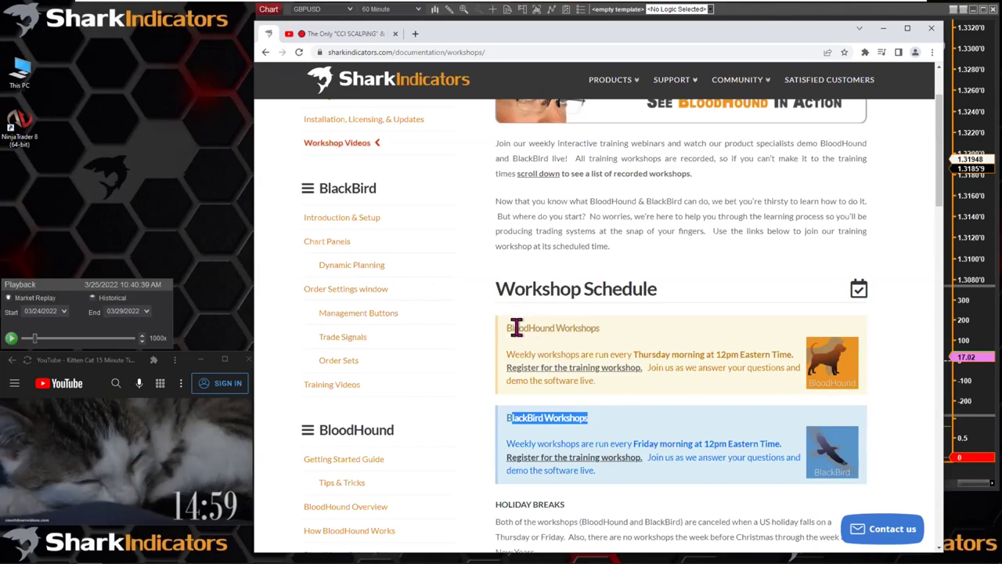
{"action": "left_click_drag", "start_coordinate": [513, 327], "coordinate": [597, 332]}
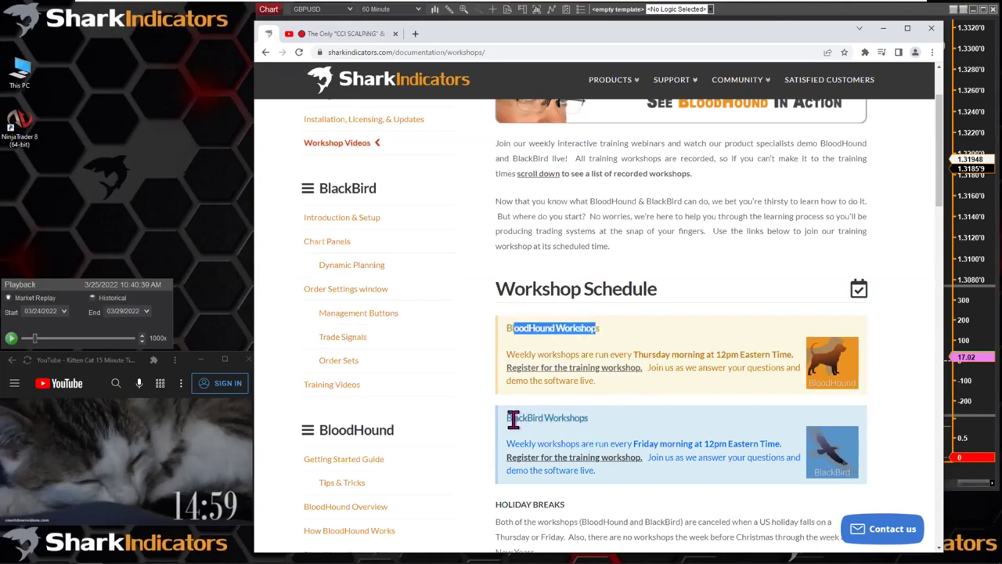
{"action": "left_click", "coordinate": [509, 418]}
{"action": "left_click_drag", "start_coordinate": [509, 418], "coordinate": [586, 418]}
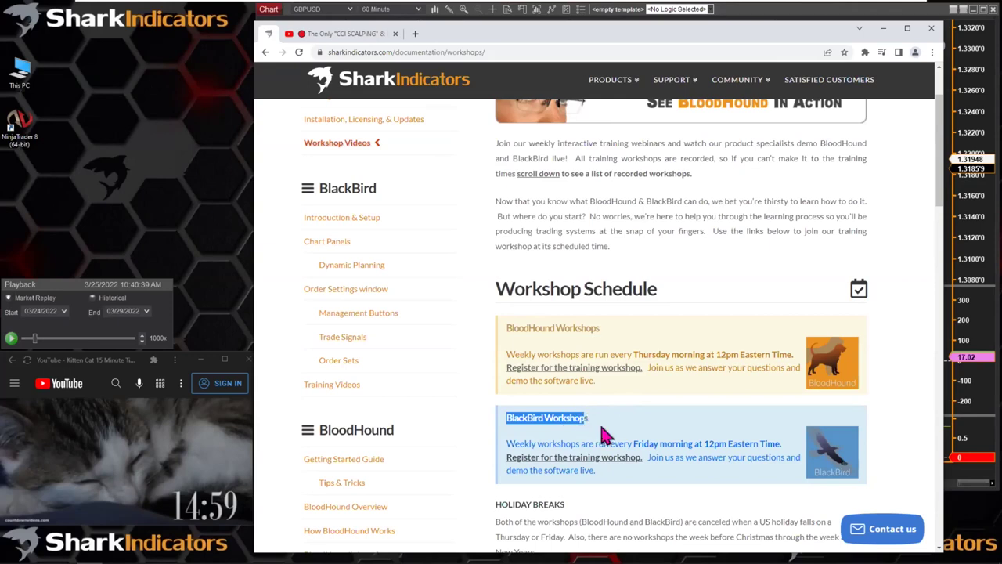
Highlight the BloodHound and BlackBird registration link text and BloodHound's Thursday morning slot
{"action": "left_click", "coordinate": [647, 370]}
{"action": "left_click_drag", "start_coordinate": [647, 369], "coordinate": [509, 373]}
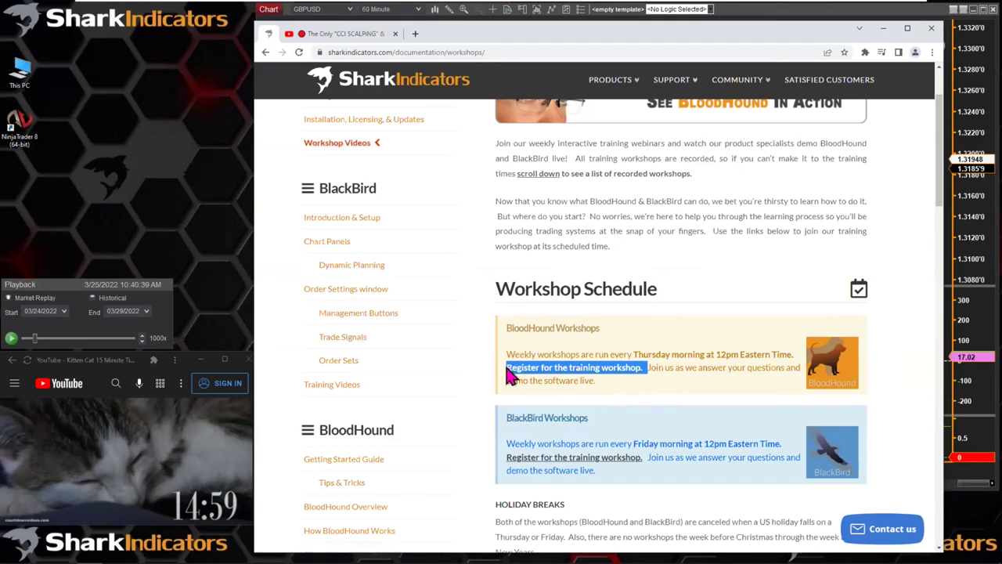
{"action": "left_click_drag", "start_coordinate": [646, 458], "coordinate": [513, 455]}
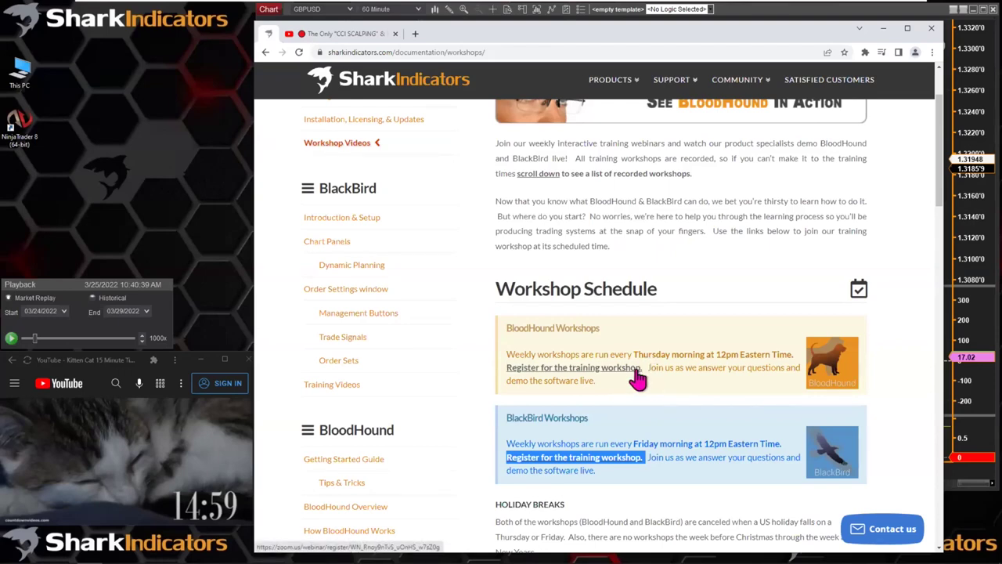
{"action": "left_click_drag", "start_coordinate": [645, 366], "coordinate": [531, 372]}
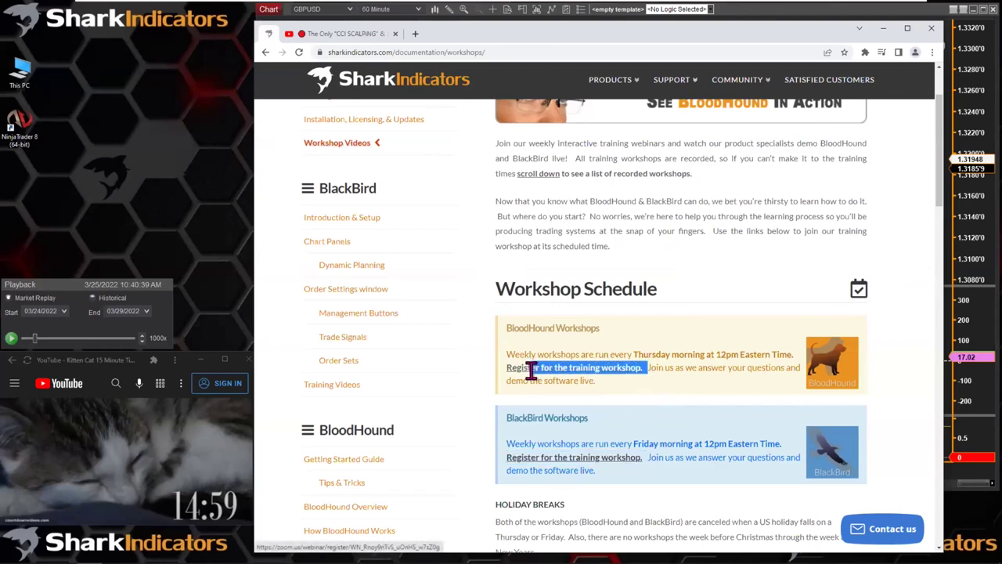
{"action": "left_click", "coordinate": [624, 395]}
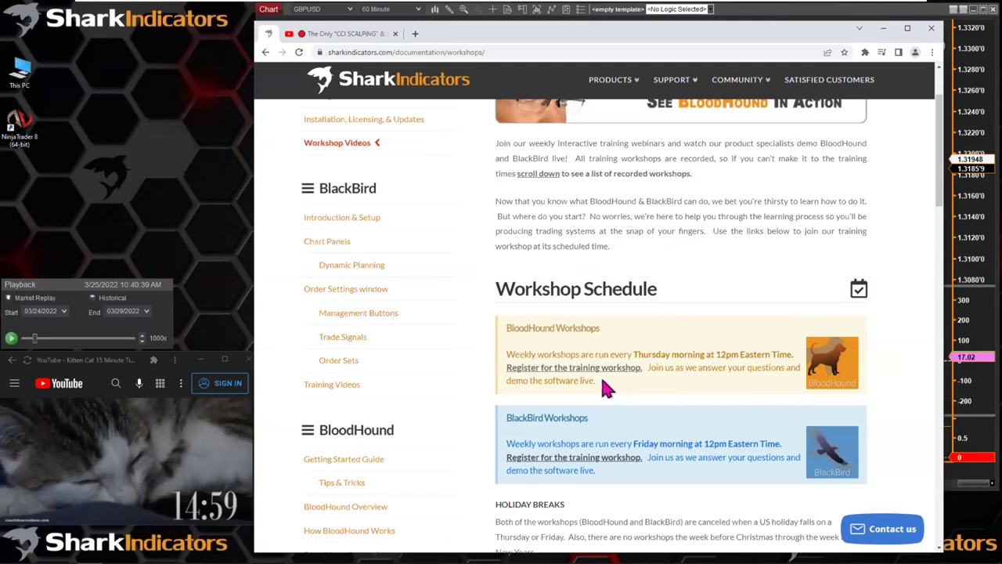
{"action": "left_click_drag", "start_coordinate": [524, 329], "coordinate": [581, 329]}
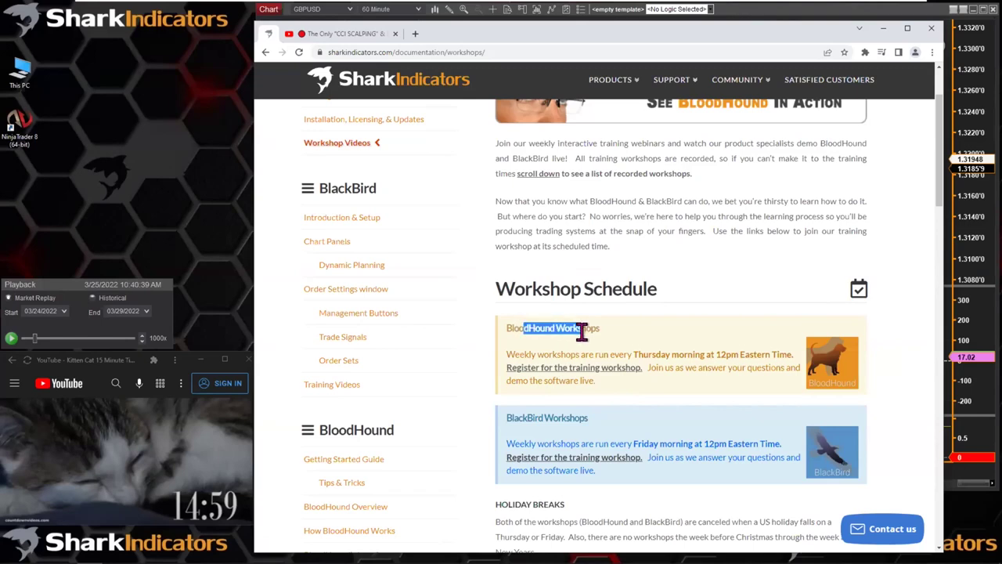
{"action": "left_click", "coordinate": [630, 374]}
{"action": "left_click_drag", "start_coordinate": [645, 368], "coordinate": [511, 368]}
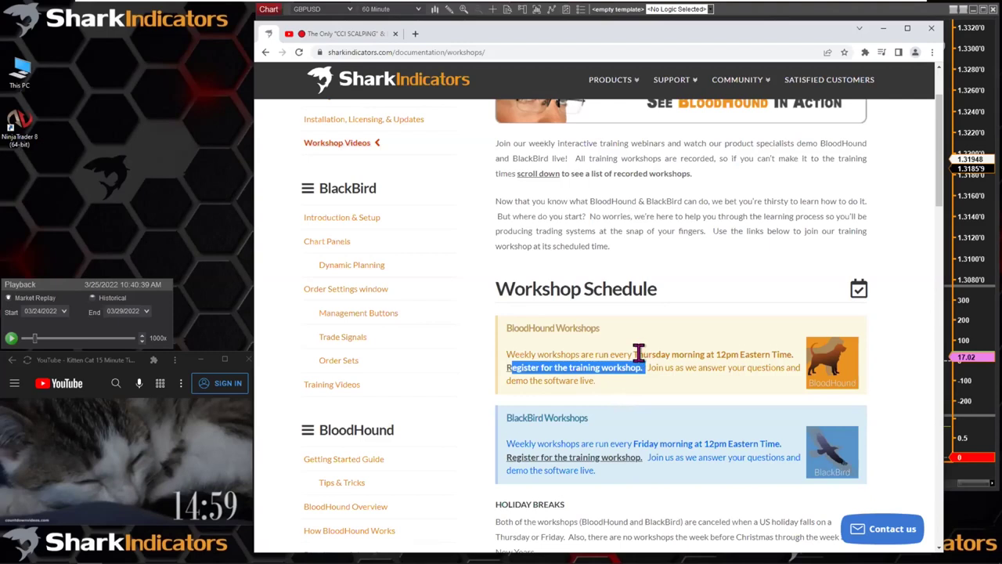
{"action": "left_click_drag", "start_coordinate": [634, 353], "coordinate": [717, 354]}
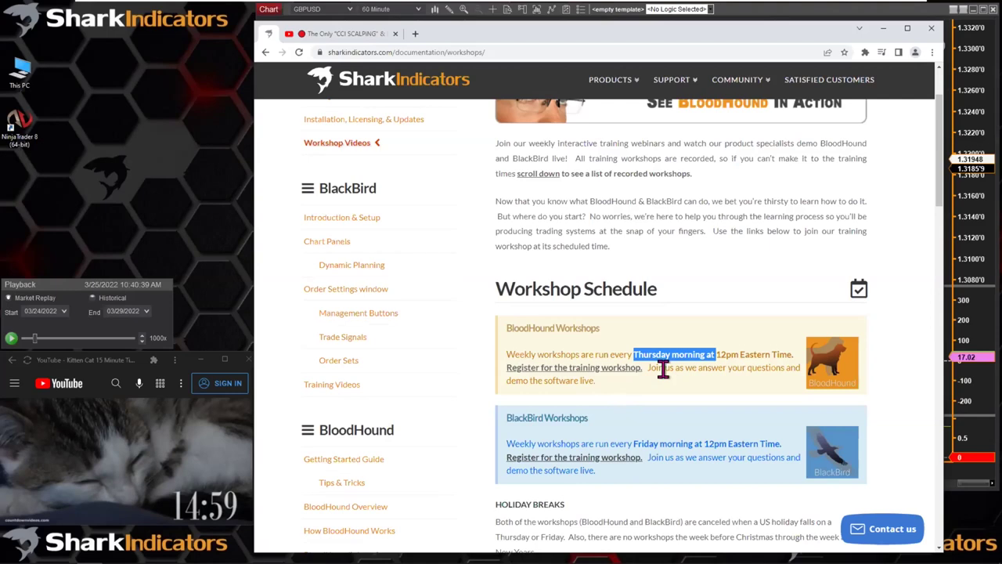
Open the sharkindicators.com Training Workshops support page and highlight its title
{"action": "scroll", "coordinate": [660, 389], "scroll_direction": "up", "scroll_amount": 3}
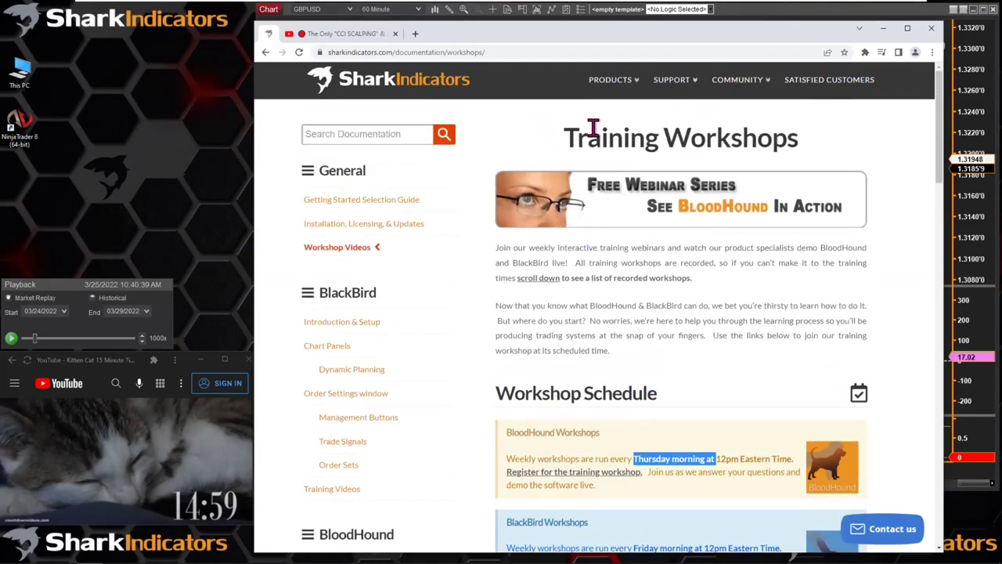
{"action": "left_click_drag", "start_coordinate": [565, 134], "coordinate": [742, 137]}
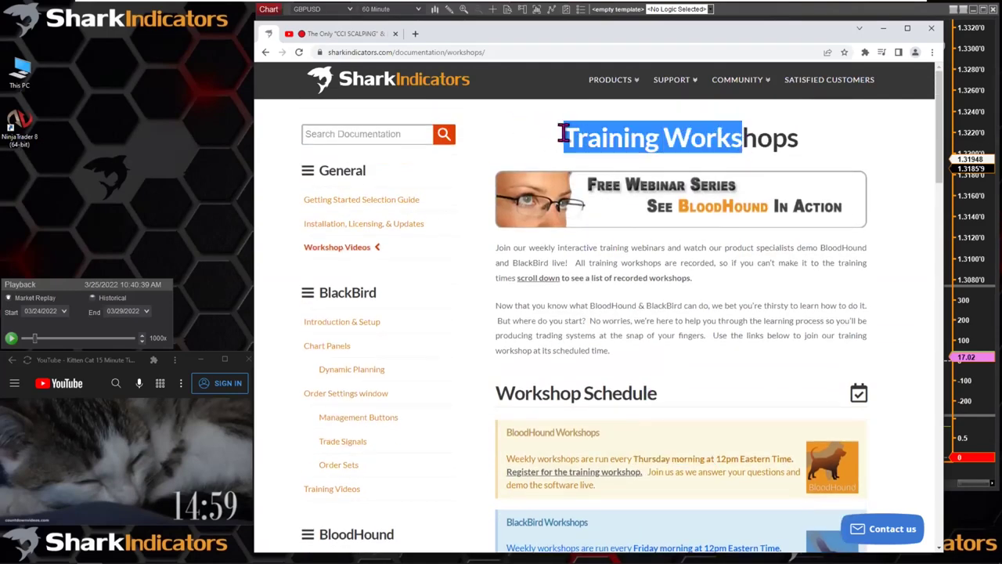
{"action": "left_click", "coordinate": [608, 137]}
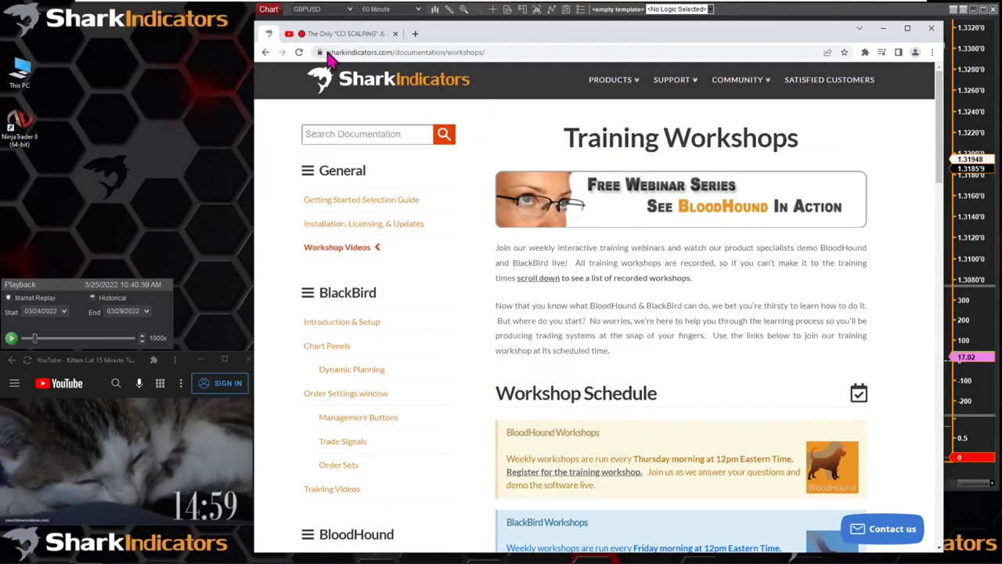
{"action": "left_click_drag", "start_coordinate": [327, 51], "coordinate": [391, 52]}
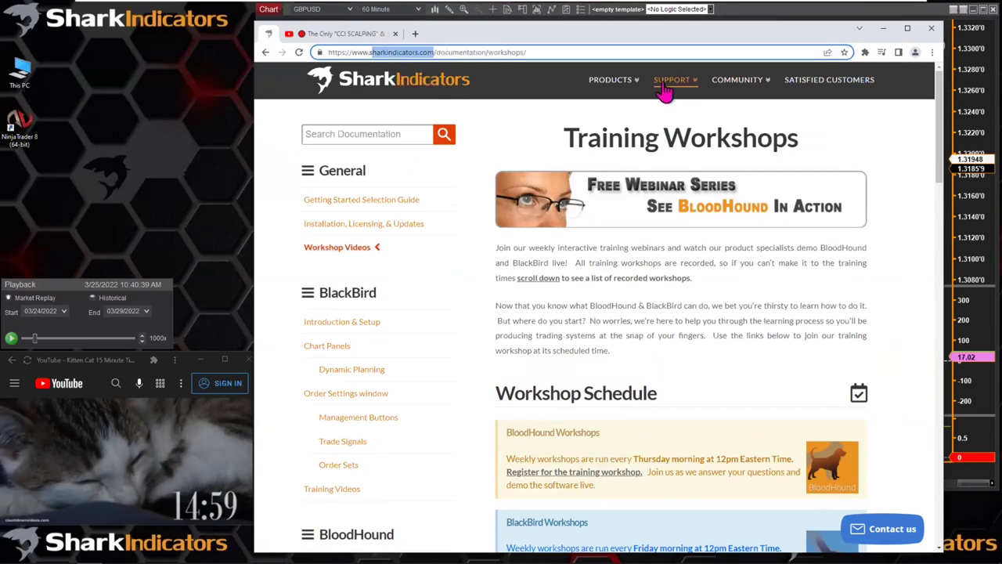
{"action": "mouse_move", "coordinate": [664, 89]}
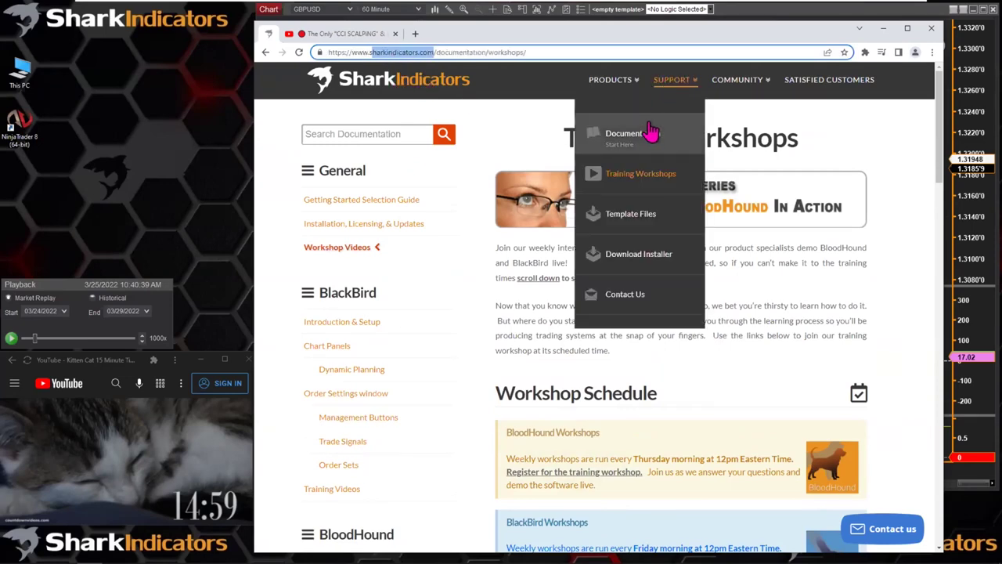
{"action": "left_click", "coordinate": [645, 180]}
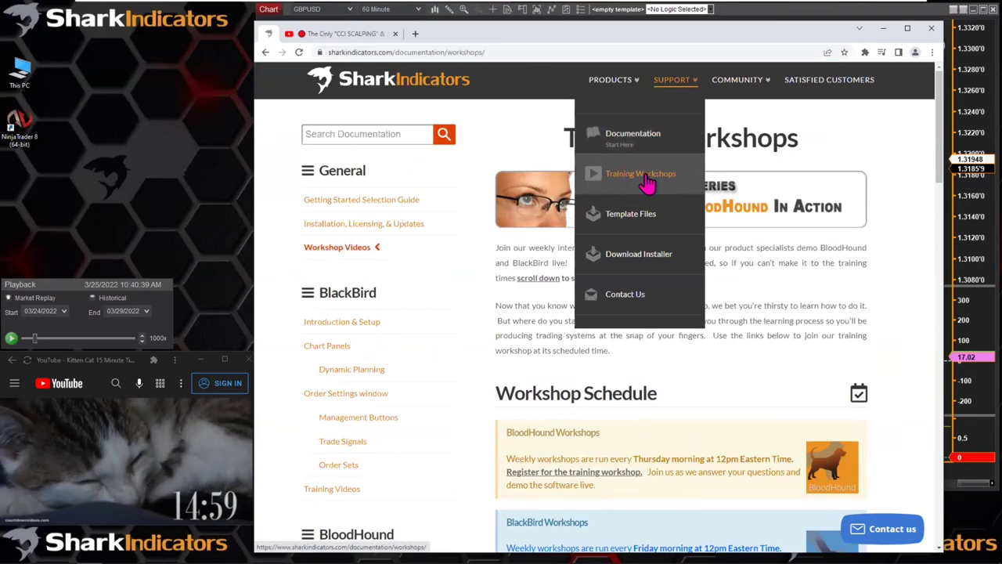
{"action": "left_click_drag", "start_coordinate": [579, 139], "coordinate": [704, 138]}
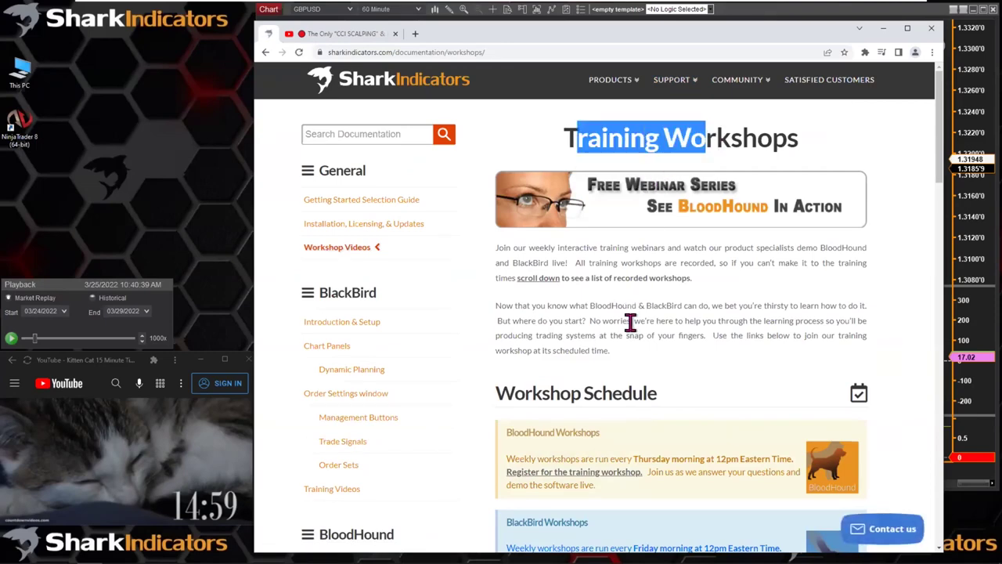
Highlight the BlackBird registration link and the Friday and Thursday morning workshop times
{"action": "scroll", "coordinate": [632, 319], "scroll_direction": "down", "scroll_amount": 2}
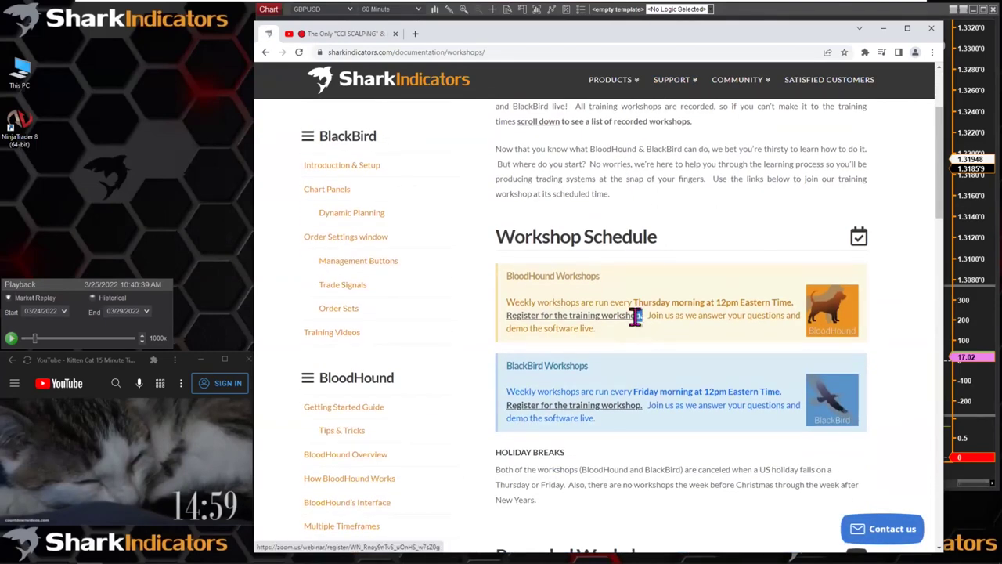
{"action": "left_click_drag", "start_coordinate": [643, 316], "coordinate": [528, 329]}
{"action": "left_click_drag", "start_coordinate": [643, 404], "coordinate": [513, 403]}
{"action": "left_click", "coordinate": [668, 338]}
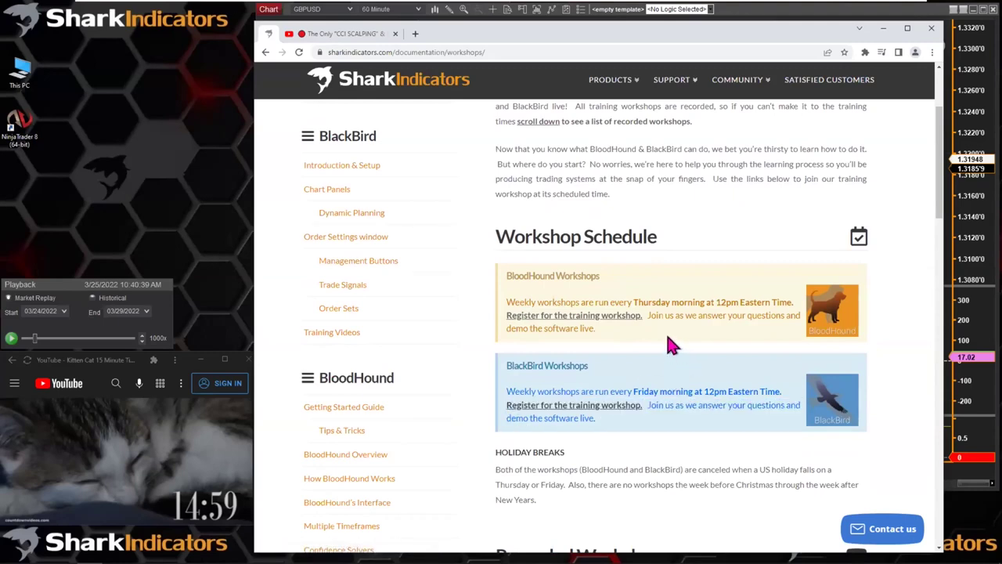
{"action": "double_click", "coordinate": [512, 365]}
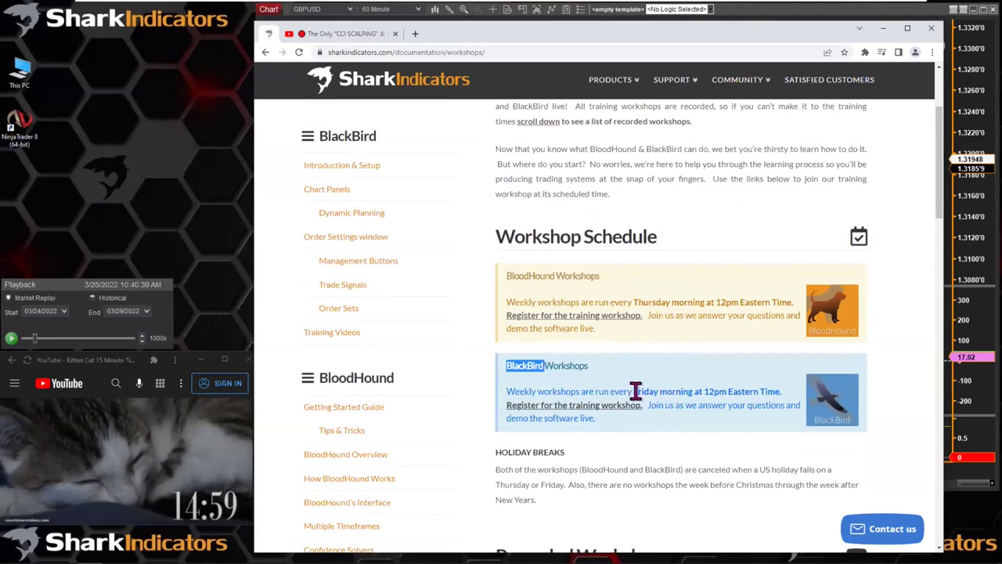
{"action": "left_click_drag", "start_coordinate": [635, 392], "coordinate": [689, 391]}
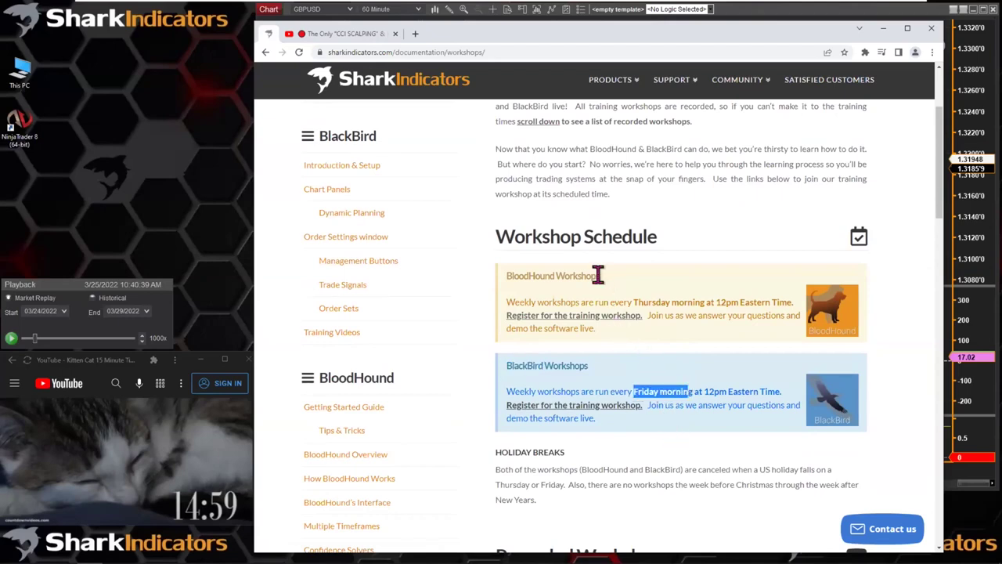
{"action": "left_click", "coordinate": [518, 277]}
{"action": "left_click_drag", "start_coordinate": [634, 303], "coordinate": [701, 303]}
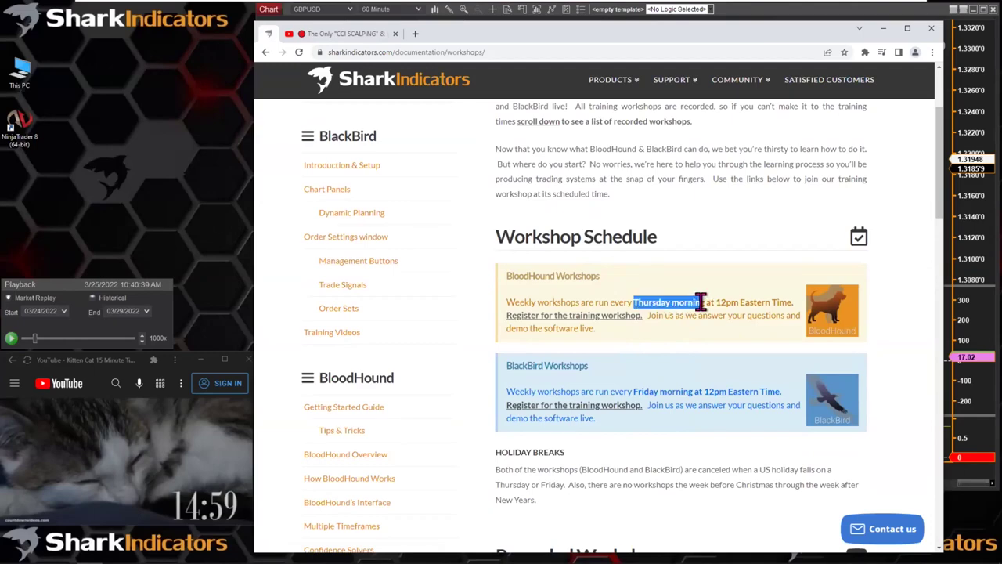
{"action": "left_click", "coordinate": [662, 317]}
{"action": "scroll", "coordinate": [649, 333], "scroll_direction": "up", "scroll_amount": 2}
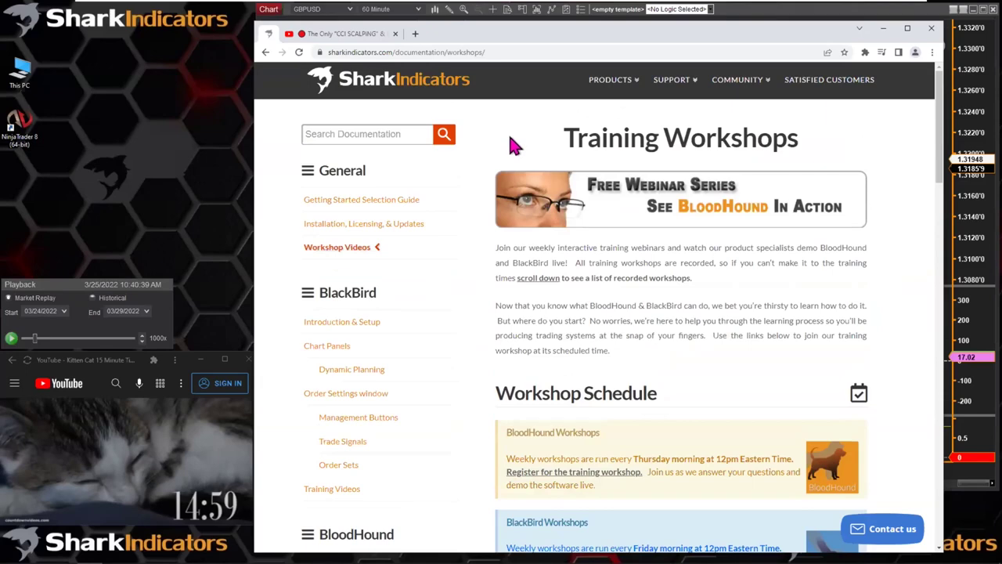
Switch to the YouTube CCI scalping video and highlight 'CCI SCALPING' in its title
{"action": "left_click", "coordinate": [365, 34]}
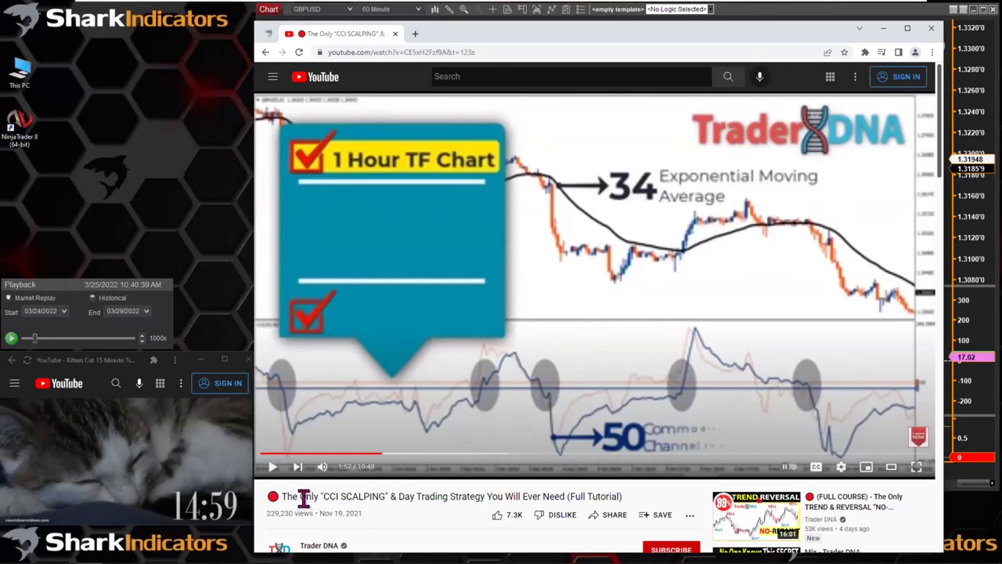
{"action": "left_click_drag", "start_coordinate": [302, 497], "coordinate": [384, 496]}
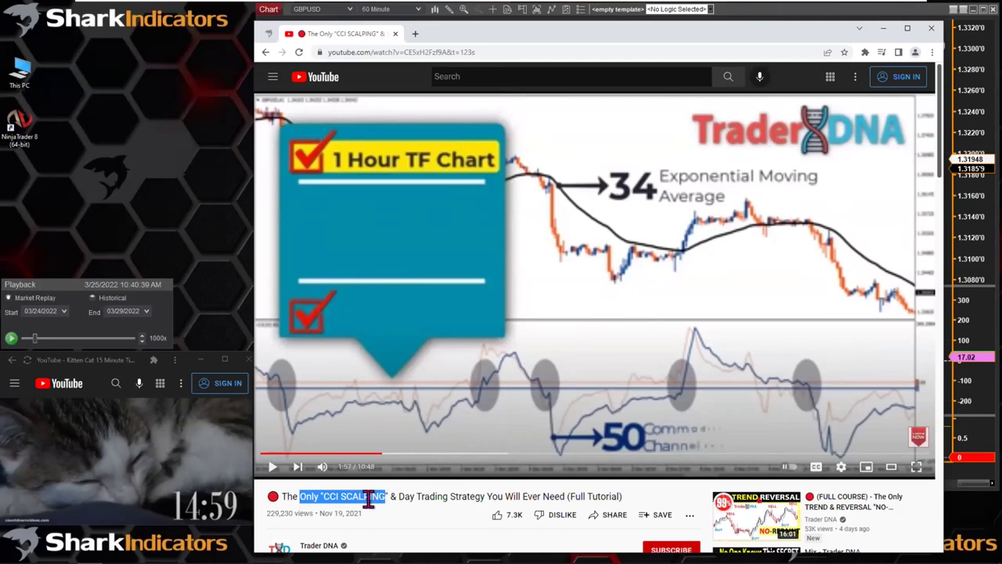
{"action": "left_click", "coordinate": [336, 496]}
{"action": "left_click_drag", "start_coordinate": [323, 497], "coordinate": [387, 496]}
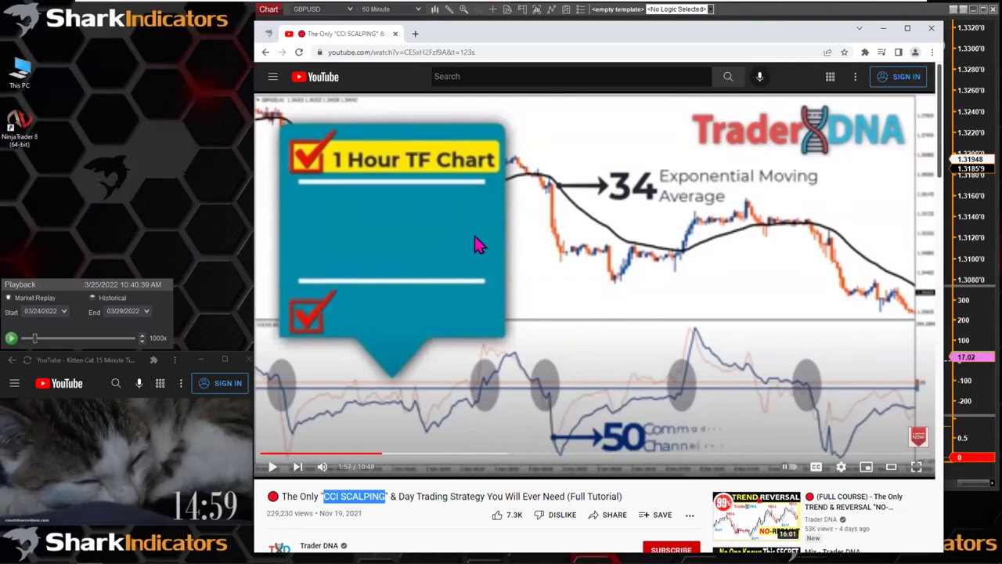
Play the CCI scalping tutorial past the 34-period EMA item, skip to about 4:07, then minimize it
{"action": "left_click", "coordinate": [540, 239]}
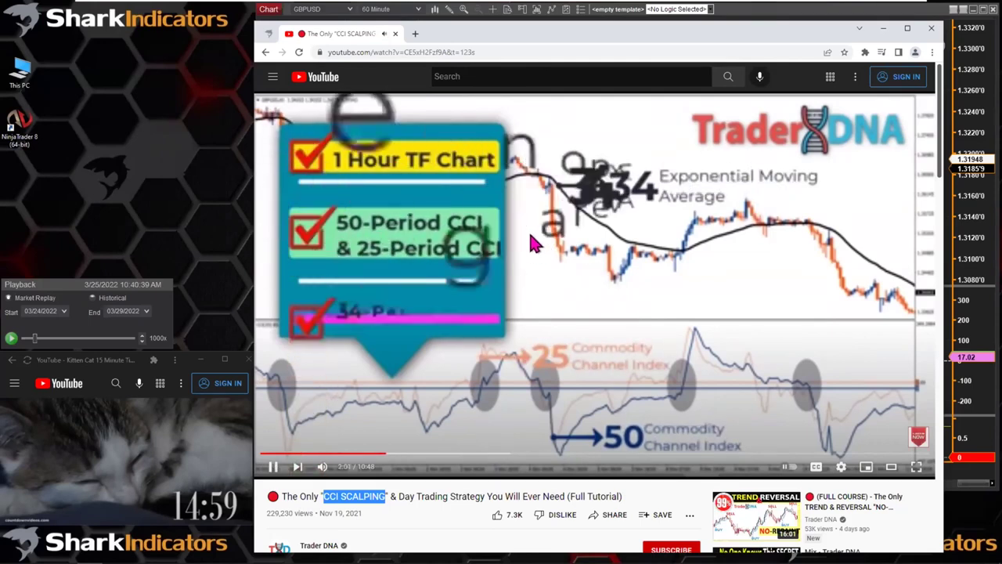
{"action": "left_click", "coordinate": [535, 237]}
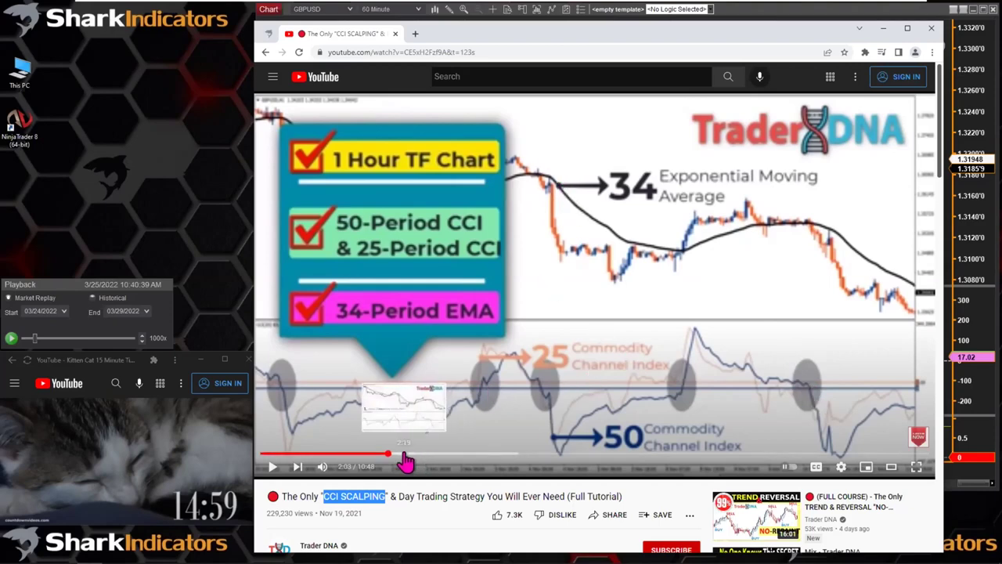
{"action": "left_click_drag", "start_coordinate": [387, 463], "coordinate": [691, 465]}
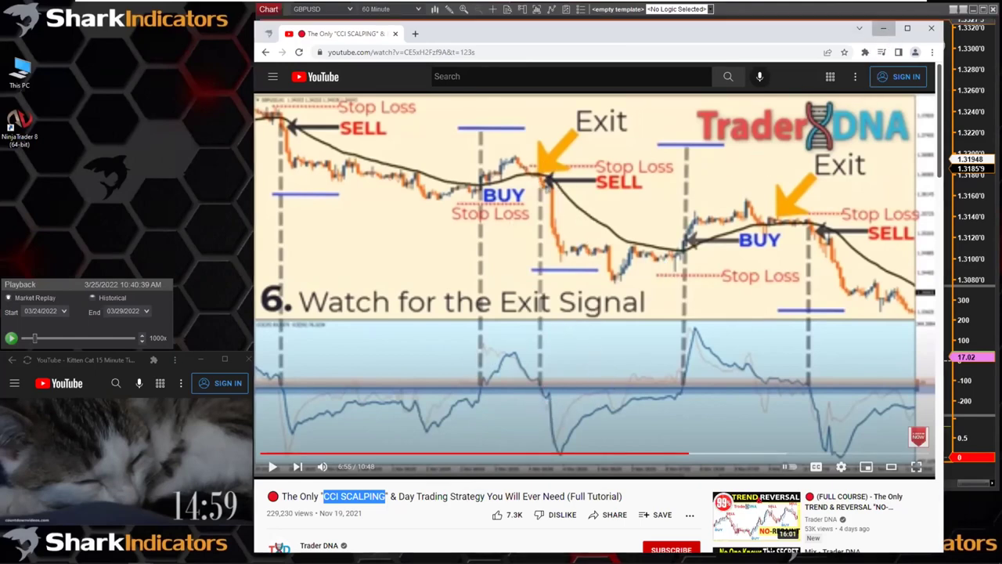
{"action": "left_click", "coordinate": [884, 29]}
{"action": "left_click", "coordinate": [112, 472]}
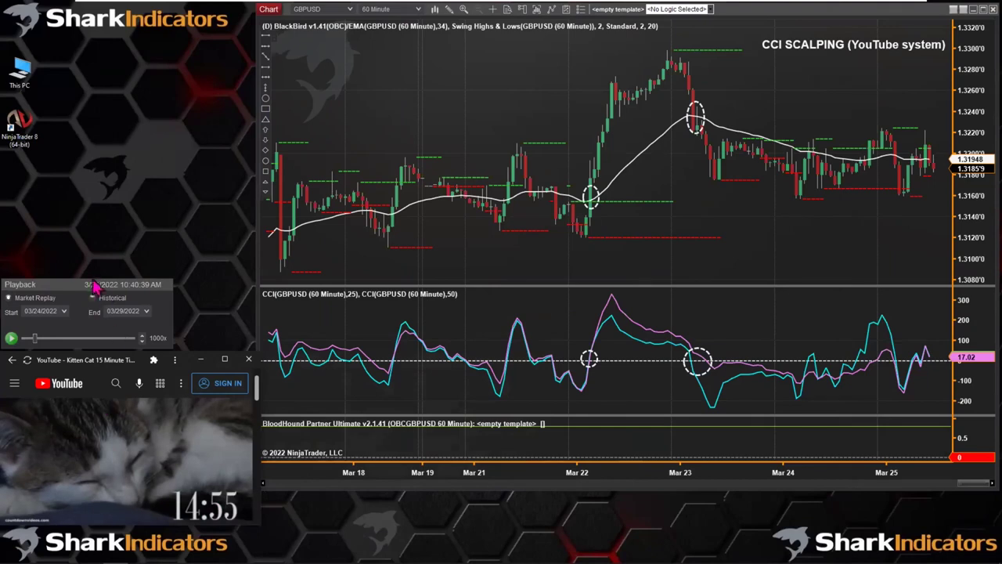
Move the Playback controls below the chart, enlarge the CCI panel, and select the EMA and CCI lines
{"action": "left_click", "coordinate": [64, 286]}
{"action": "left_click_drag", "start_coordinate": [65, 288], "coordinate": [343, 508]}
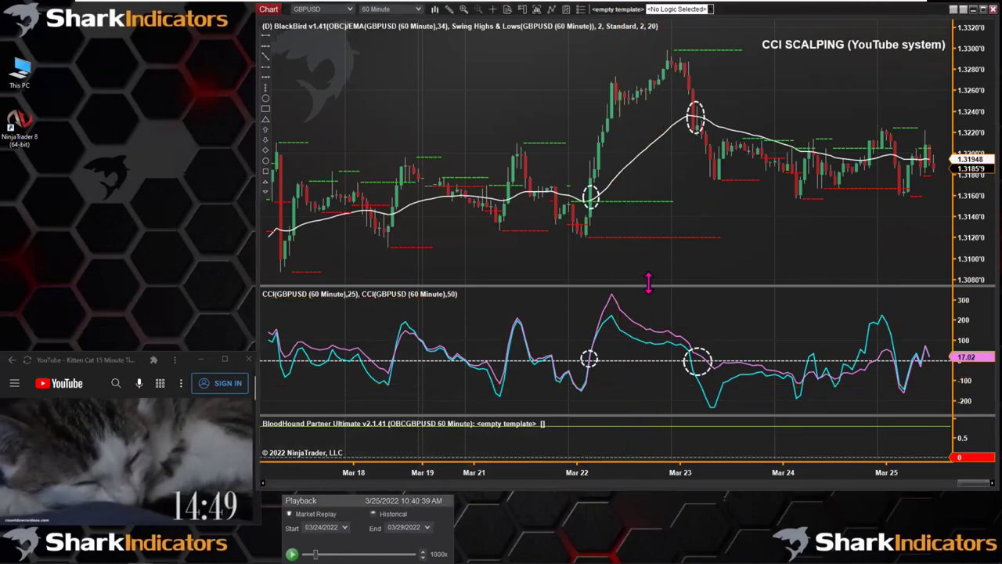
{"action": "left_click_drag", "start_coordinate": [646, 285], "coordinate": [647, 270]}
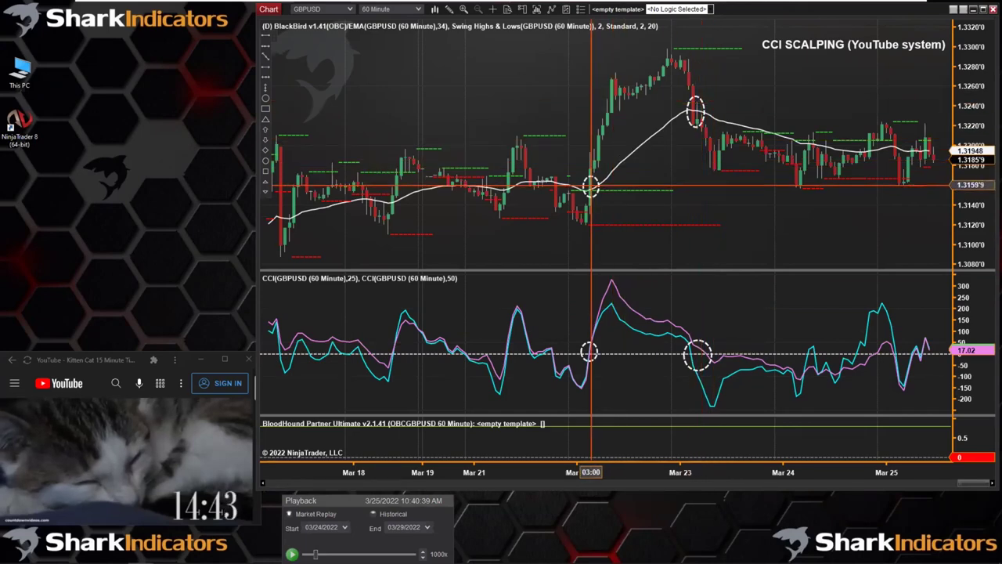
{"action": "left_click", "coordinate": [592, 188]}
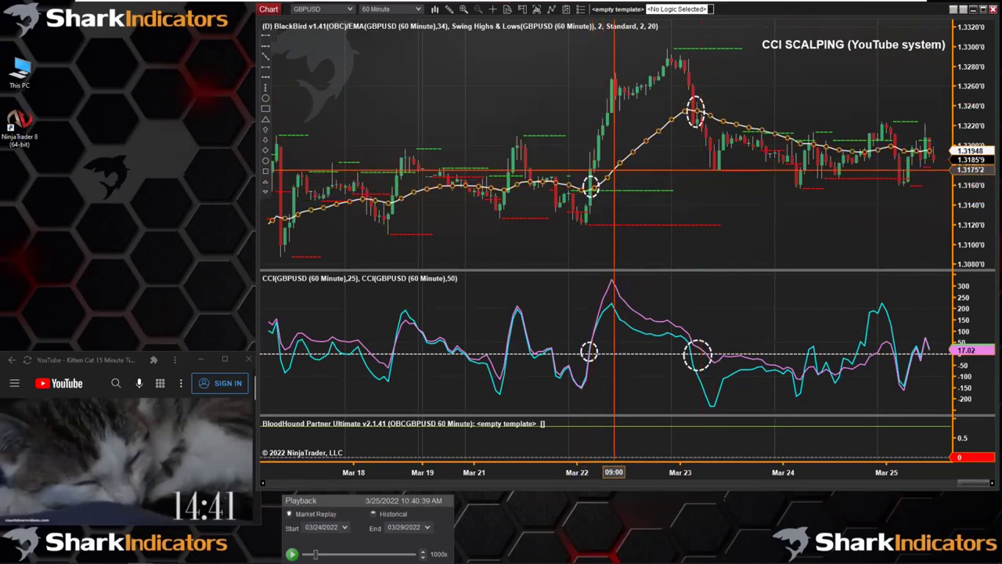
{"action": "left_click", "coordinate": [591, 353]}
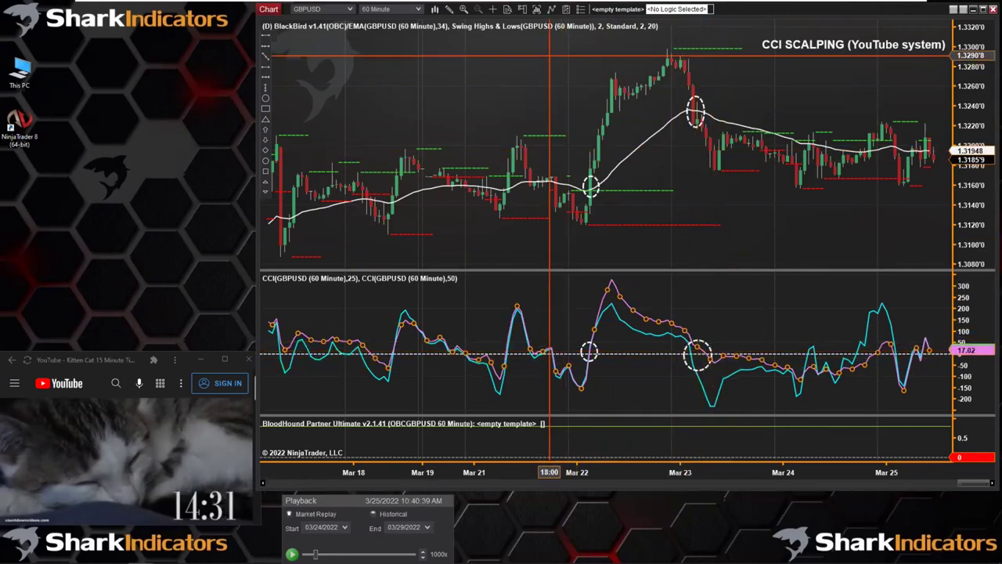
Open the BloodHound logic editor with an empty template and position it beside the GBPUSD chart
{"action": "left_click", "coordinate": [616, 10]}
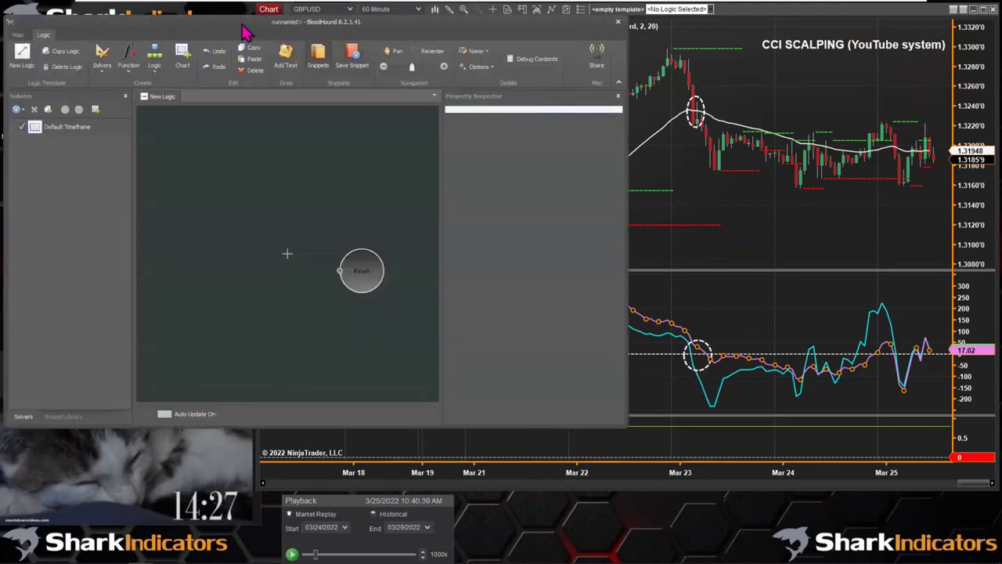
{"action": "left_click_drag", "start_coordinate": [243, 31], "coordinate": [242, 20]}
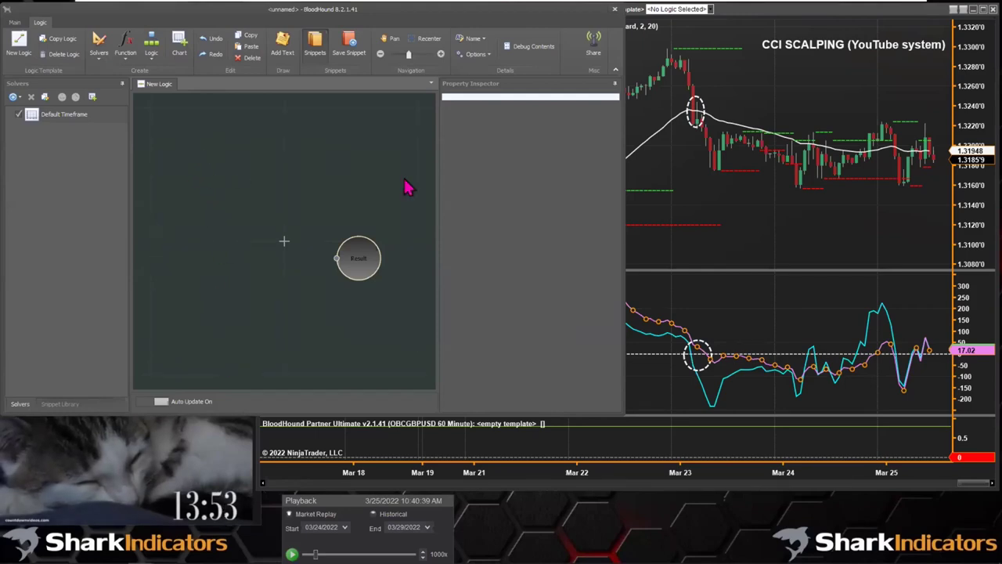
{"action": "left_click", "coordinate": [682, 180]}
{"action": "scroll", "coordinate": [823, 156], "scroll_direction": "up", "scroll_amount": 5}
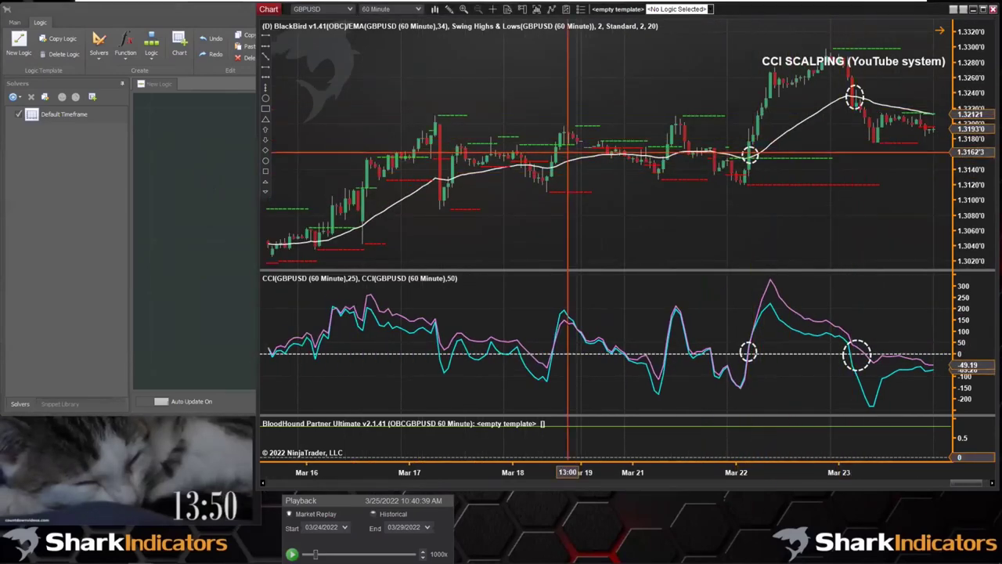
{"action": "left_click", "coordinate": [205, 188]}
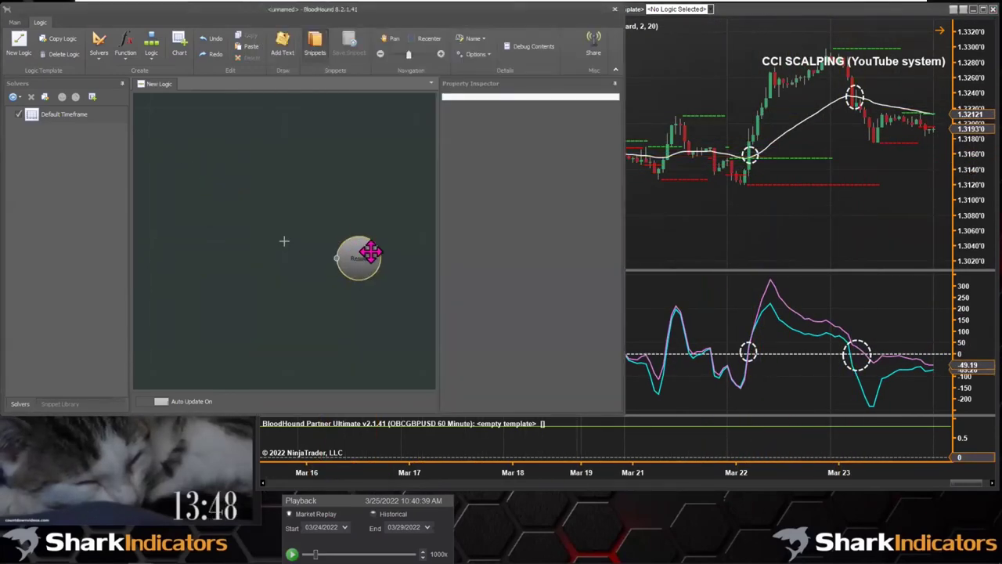
Add a Crossover solver to the canvas and place it beside the Result node
{"action": "left_click_drag", "start_coordinate": [368, 252], "coordinate": [400, 250]}
{"action": "right_click", "coordinate": [171, 136]}
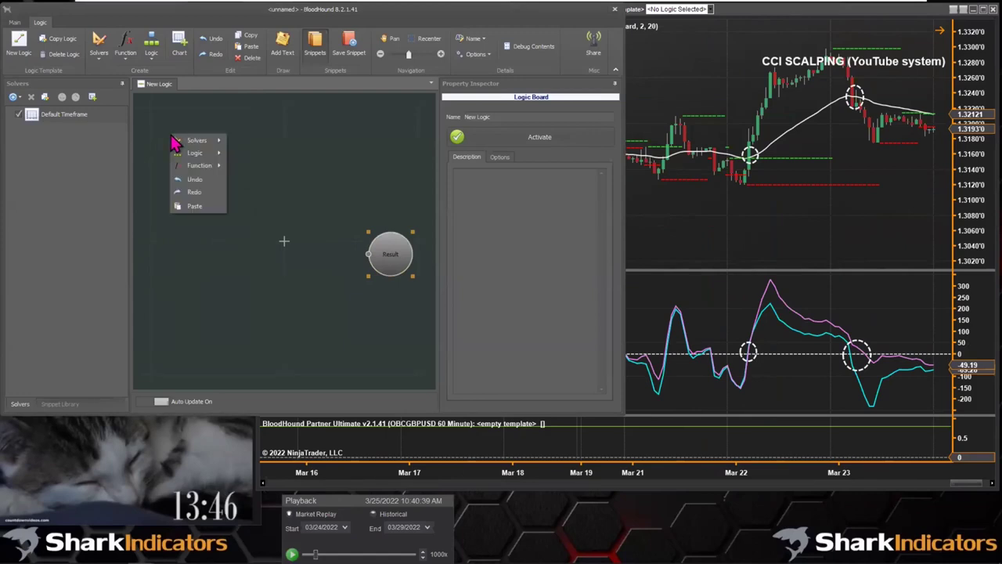
{"action": "mouse_move", "coordinate": [196, 143]}
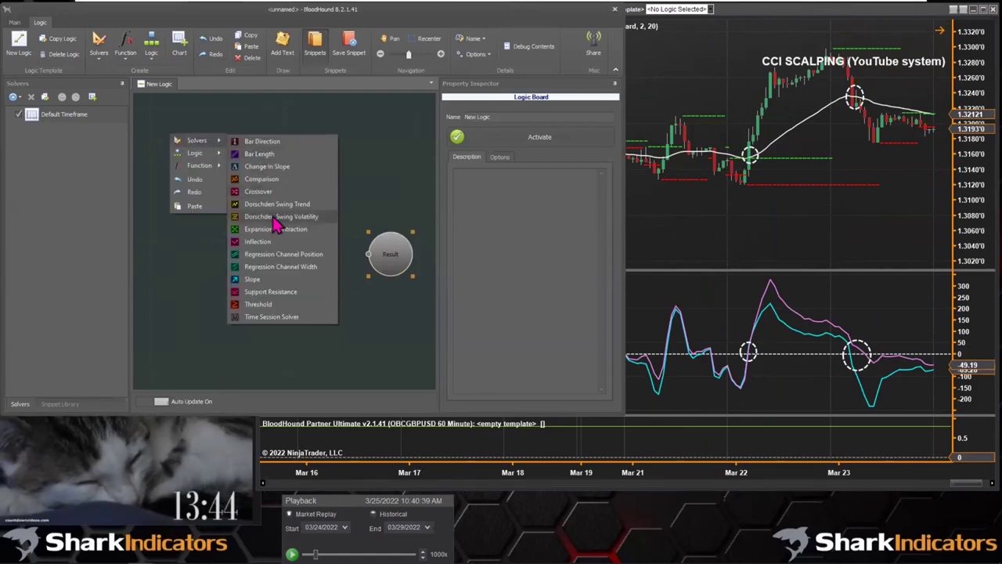
{"action": "left_click", "coordinate": [261, 193]}
{"action": "left_click_drag", "start_coordinate": [191, 141], "coordinate": [389, 254]}
{"action": "left_click_drag", "start_coordinate": [235, 191], "coordinate": [237, 193]}
Rename the solver 'Close XO EMA34' and set its Input A type to Close price
{"action": "left_click", "coordinate": [545, 153]}
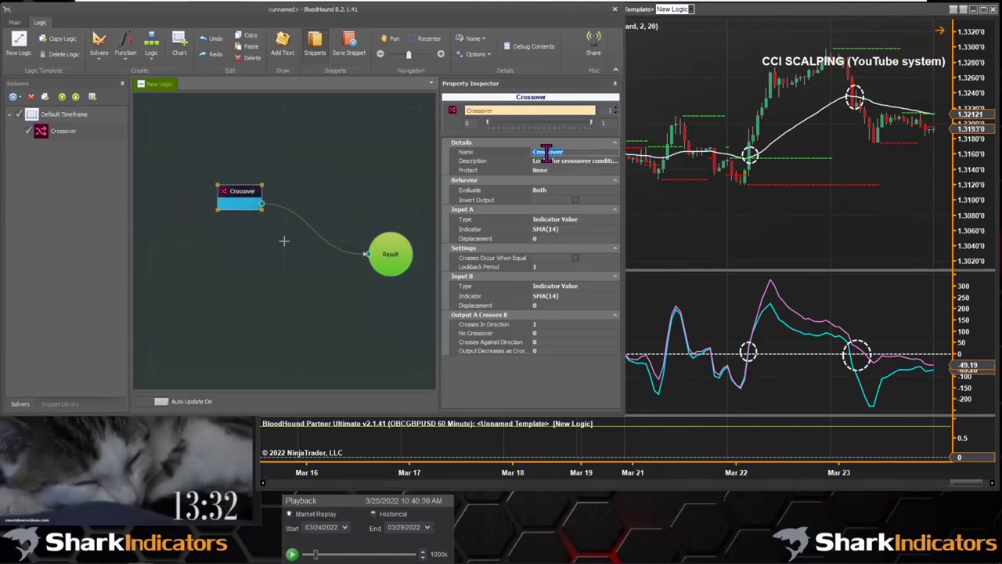
{"action": "type", "text": "Close"}
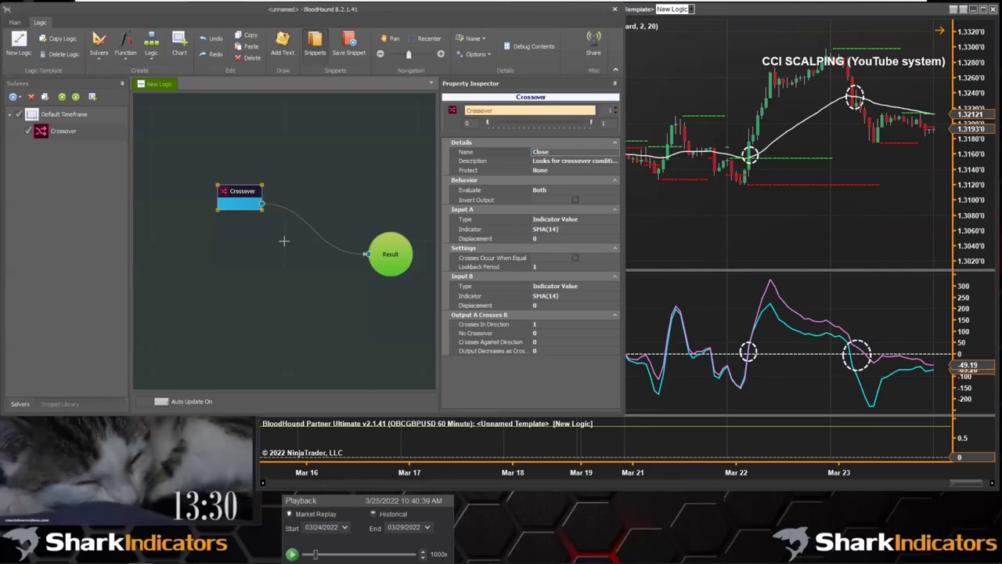
{"action": "type", "text": " XO EMA34"}
{"action": "left_click", "coordinate": [545, 223]}
{"action": "left_click", "coordinate": [556, 220]}
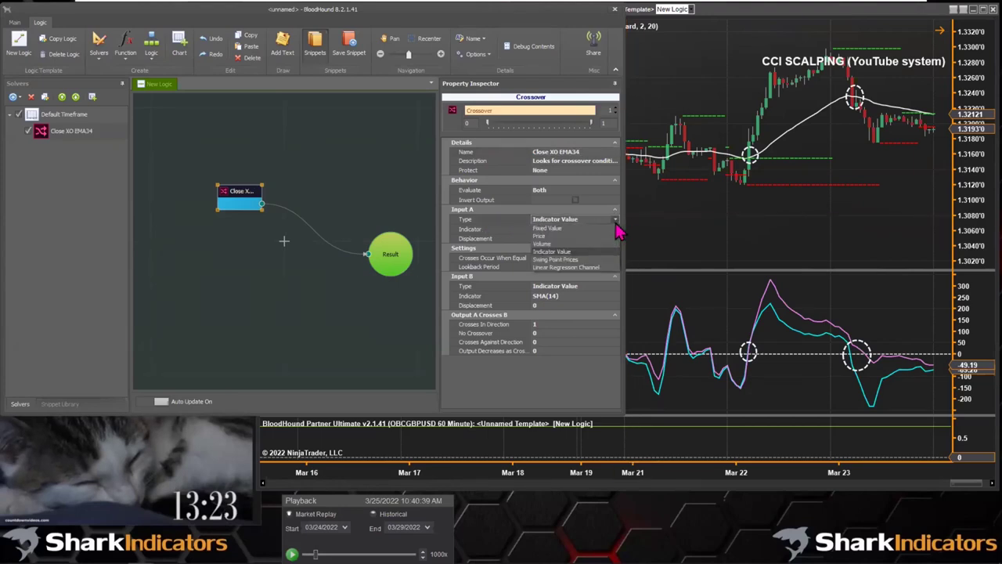
{"action": "left_click", "coordinate": [543, 236]}
{"action": "left_click", "coordinate": [546, 234]}
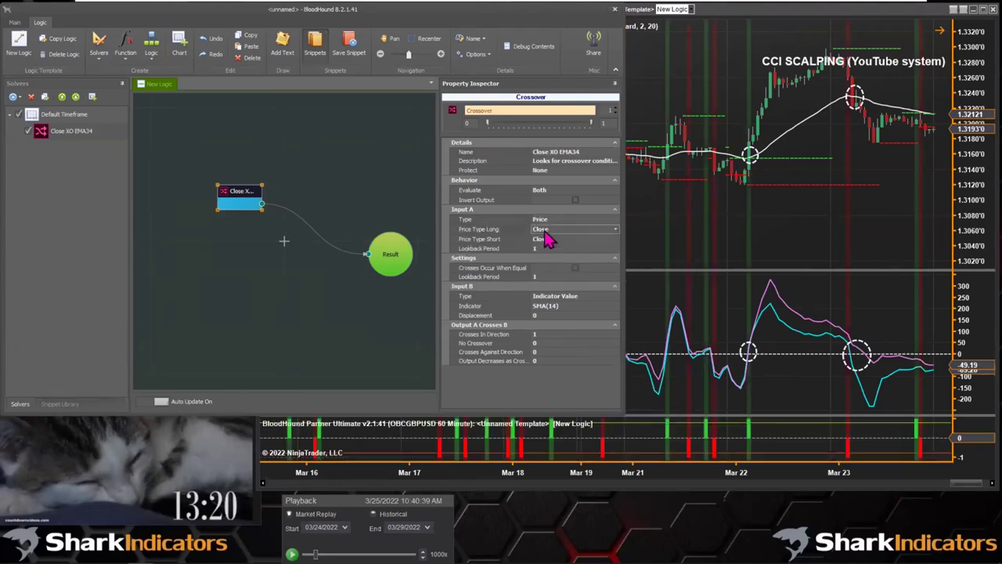
{"action": "left_click", "coordinate": [546, 240]}
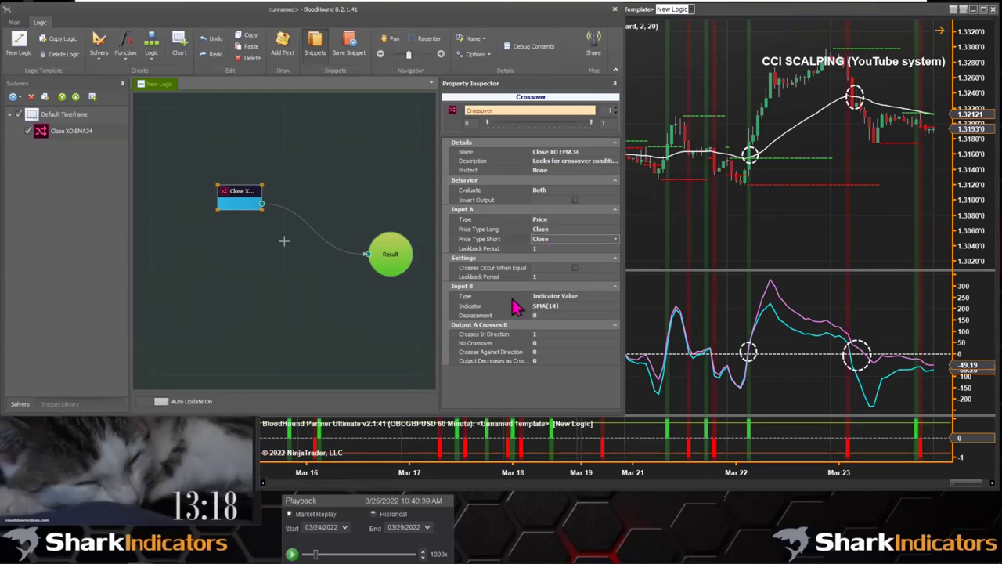
{"action": "left_click", "coordinate": [548, 310]}
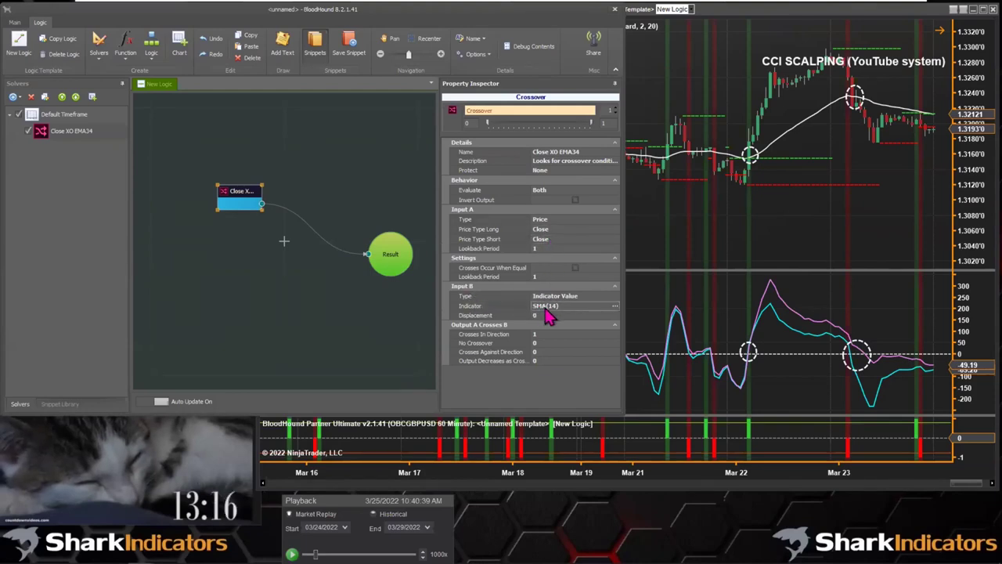
Set Close XO EMA34's Input B indicator to EMA with period 34
{"action": "left_click", "coordinate": [615, 307]}
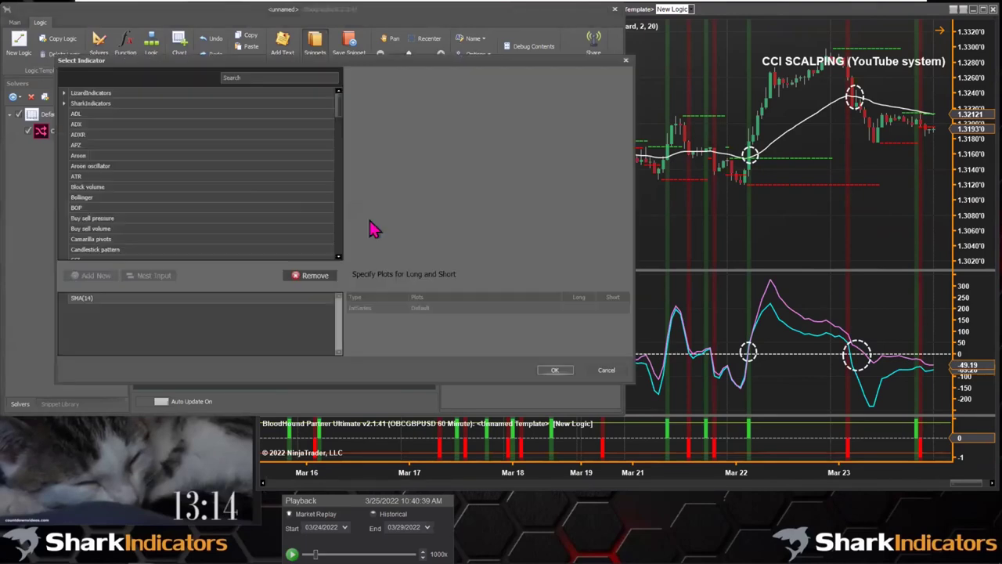
{"action": "left_click_drag", "start_coordinate": [139, 73], "coordinate": [217, 101]}
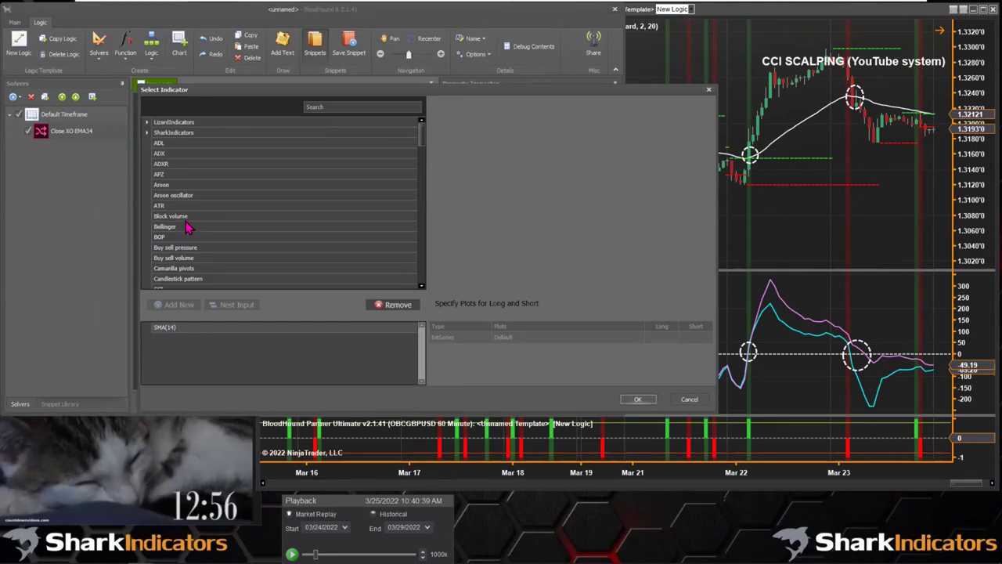
{"action": "scroll", "coordinate": [188, 228], "scroll_direction": "down", "scroll_amount": 3}
{"action": "scroll", "coordinate": [187, 228], "scroll_direction": "down", "scroll_amount": 1}
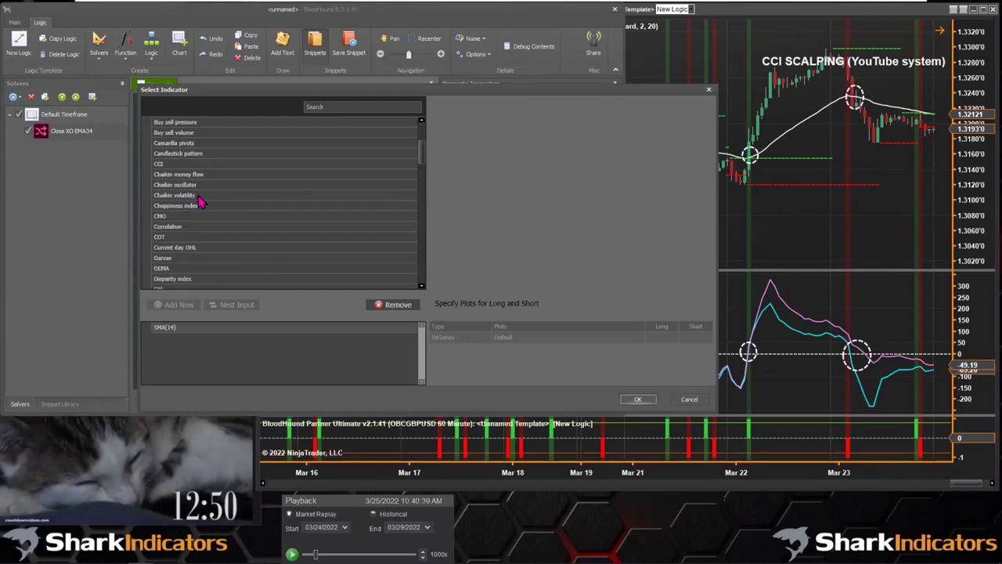
{"action": "scroll", "coordinate": [181, 233], "scroll_direction": "down", "scroll_amount": 3}
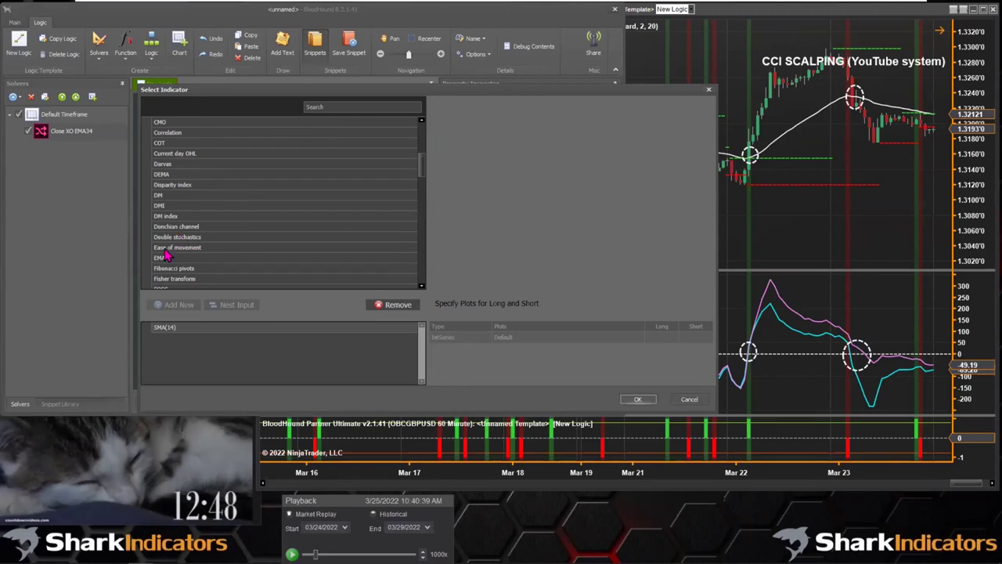
{"action": "left_click", "coordinate": [164, 257]}
{"action": "left_click", "coordinate": [166, 327]}
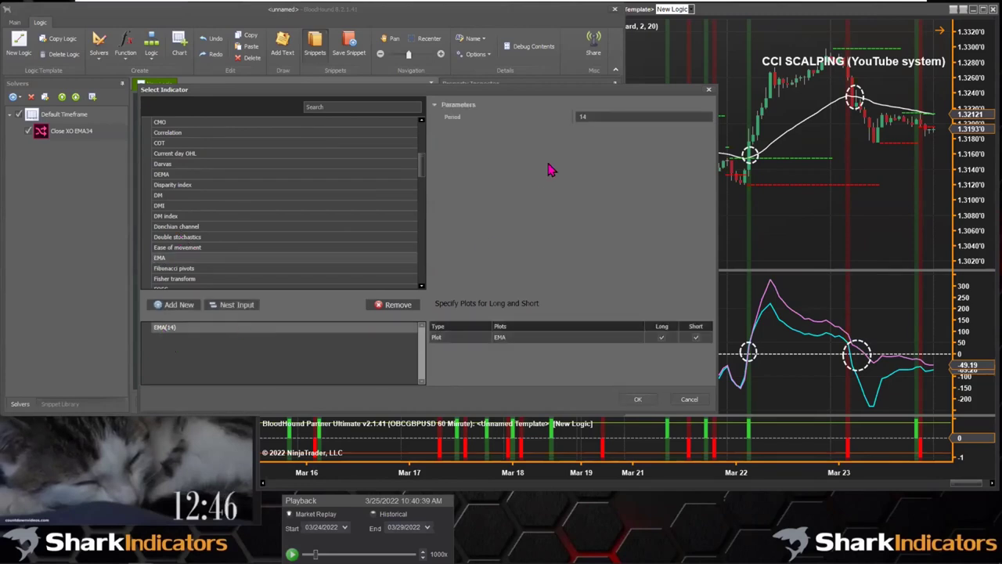
{"action": "left_click", "coordinate": [592, 117]}
{"action": "type", "text": "34"}
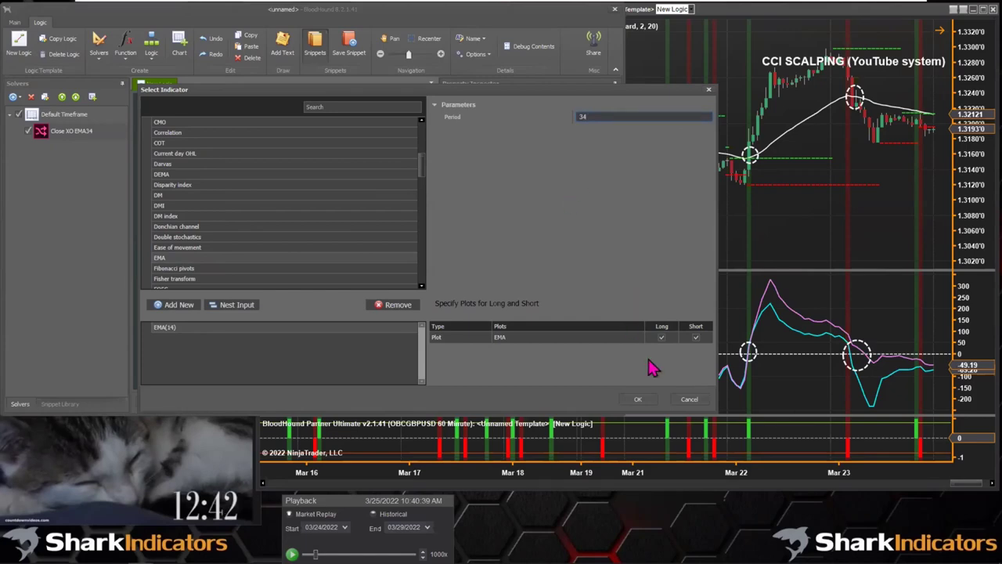
{"action": "left_click", "coordinate": [637, 399]}
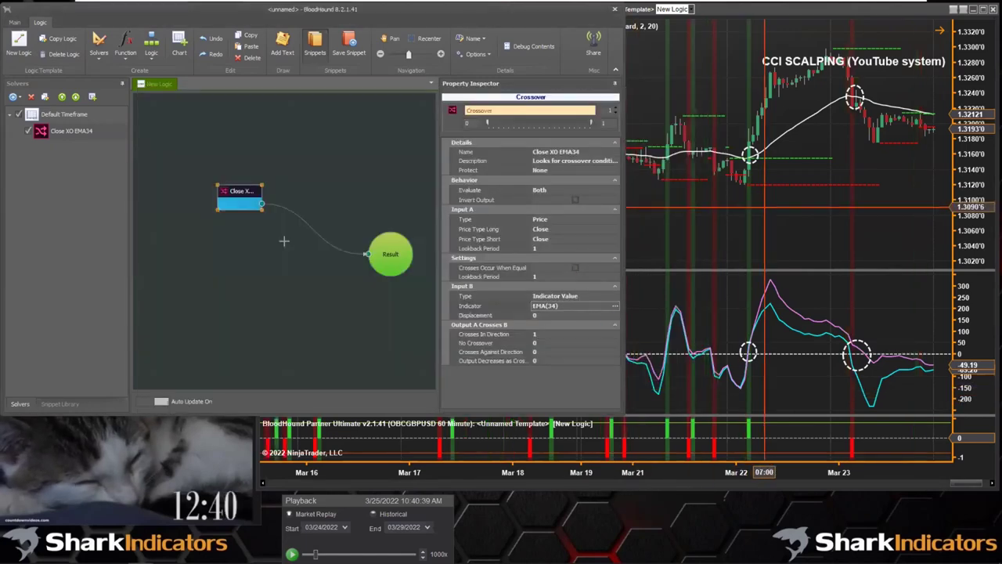
Widen the chart bars to inspect the Close XO EMA34 signals, then nudge the node left in BloodHound
{"action": "left_click", "coordinate": [771, 196]}
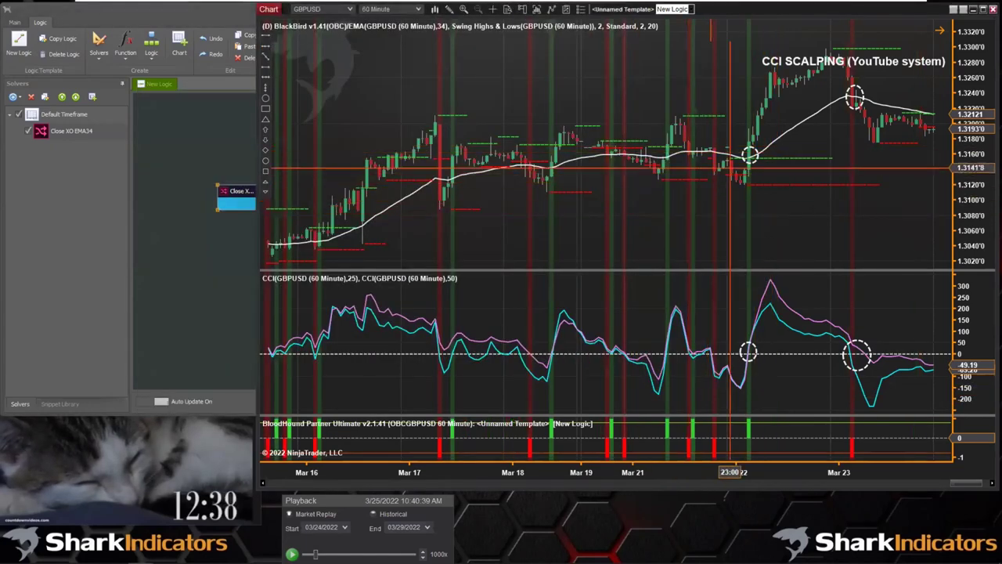
{"action": "scroll", "coordinate": [791, 230], "scroll_direction": "up", "scroll_amount": 3}
{"action": "left_click_drag", "start_coordinate": [904, 473], "coordinate": [698, 472]}
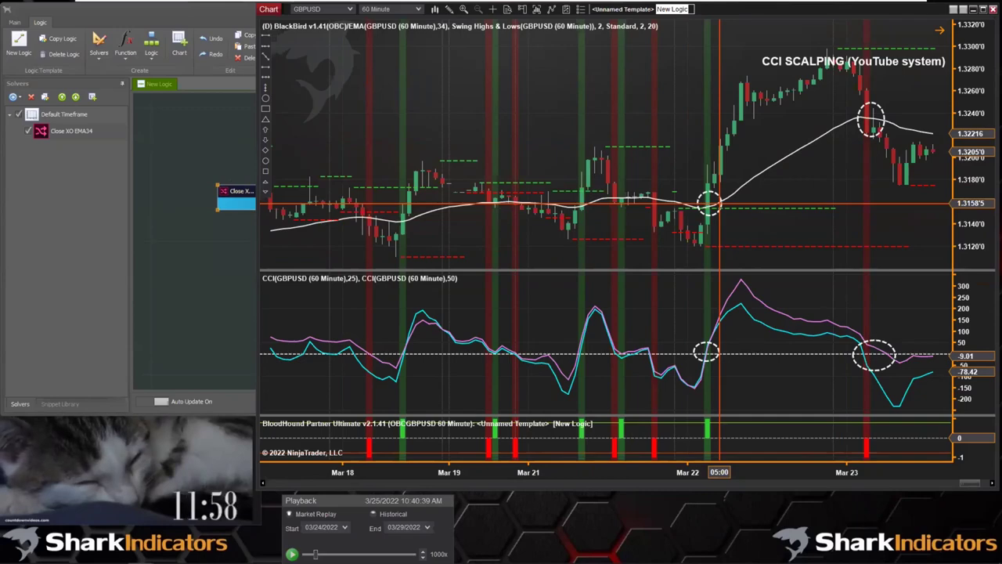
{"action": "left_click", "coordinate": [181, 235]}
{"action": "left_click_drag", "start_coordinate": [227, 186], "coordinate": [215, 181]}
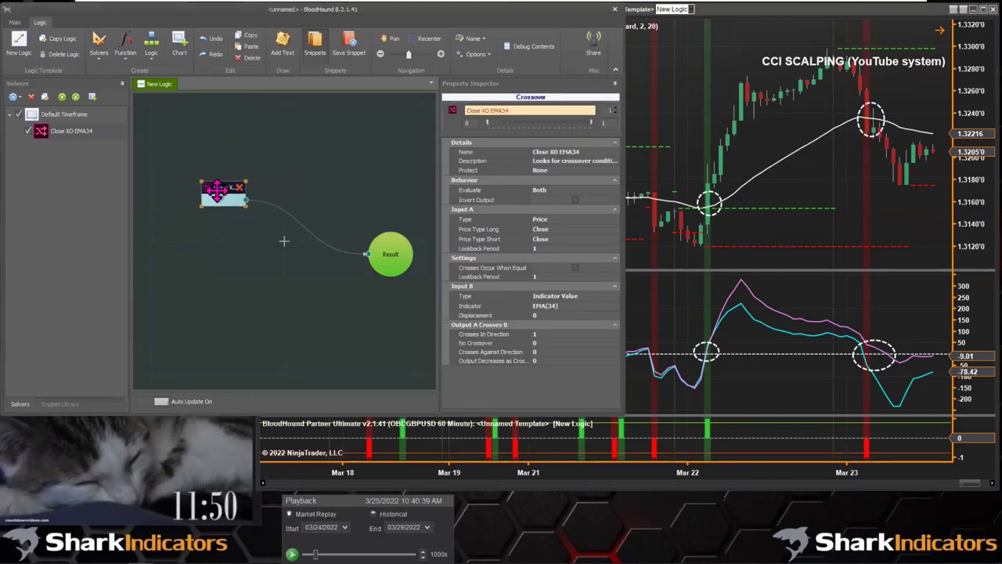
Add a second Crossover solver and name it 'CCI25 XO Zero'
{"action": "right_click", "coordinate": [193, 231]}
{"action": "mouse_move", "coordinate": [234, 233]}
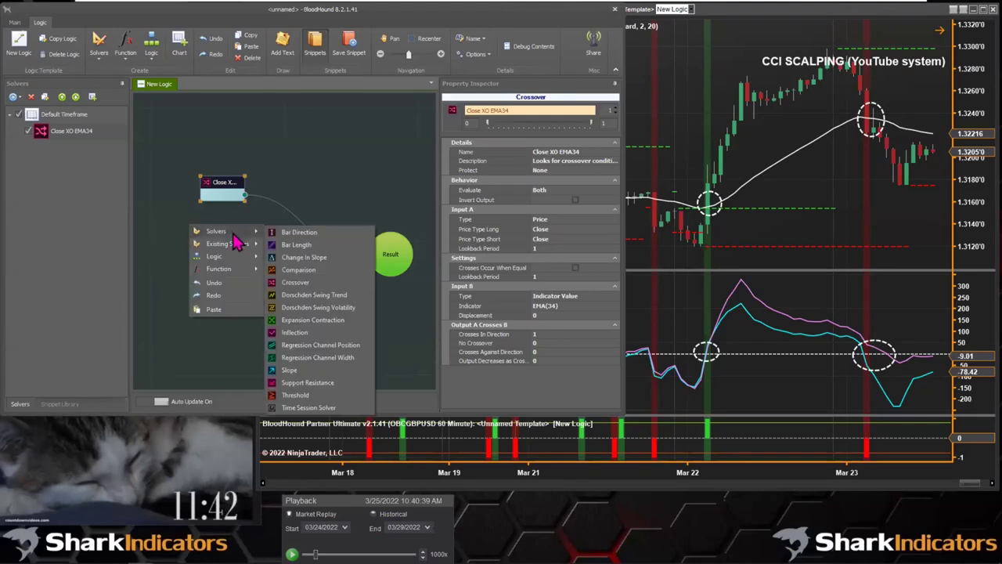
{"action": "left_click", "coordinate": [313, 284]}
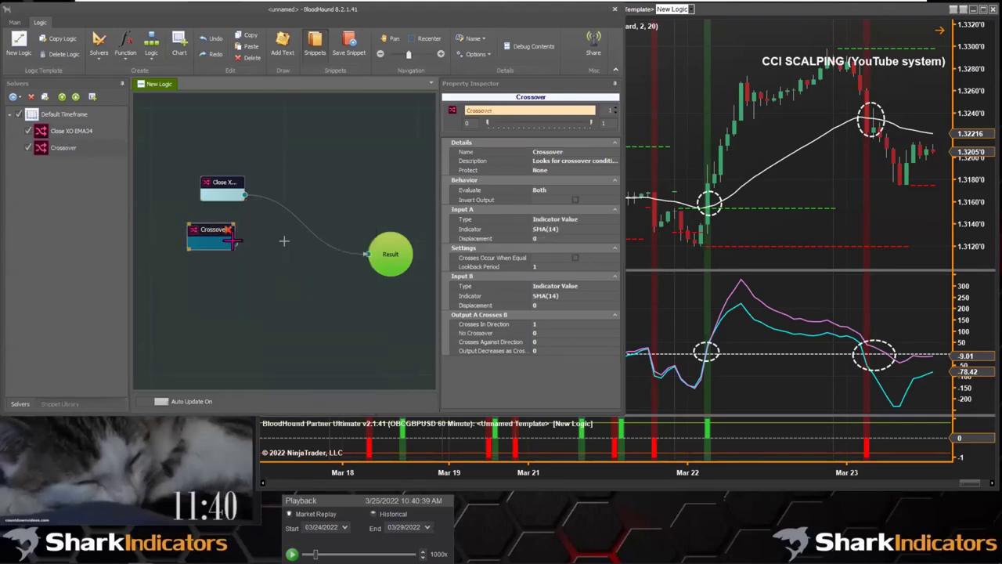
{"action": "double_click", "coordinate": [563, 151]}
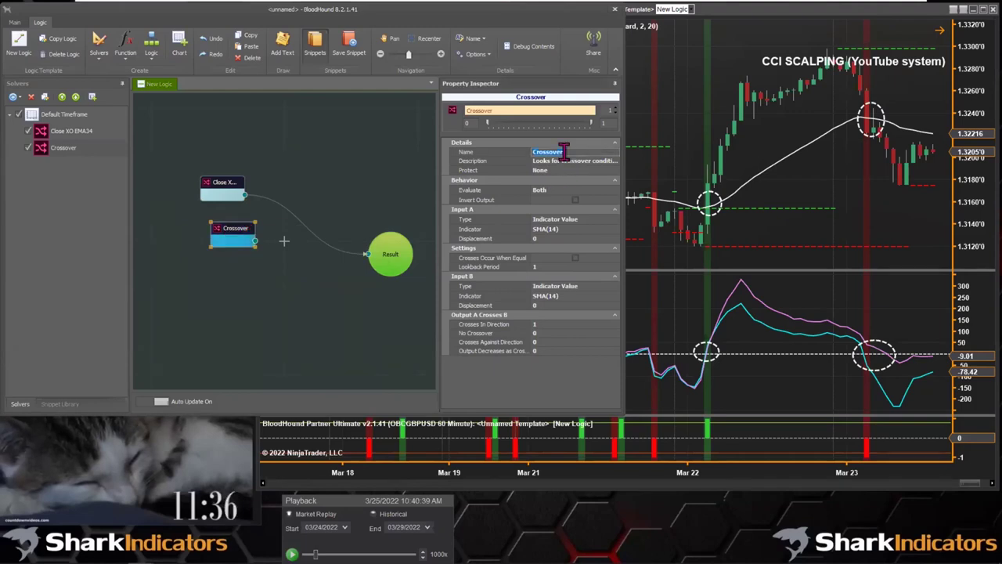
{"action": "type", "text": "CCI25 XO Zero"}
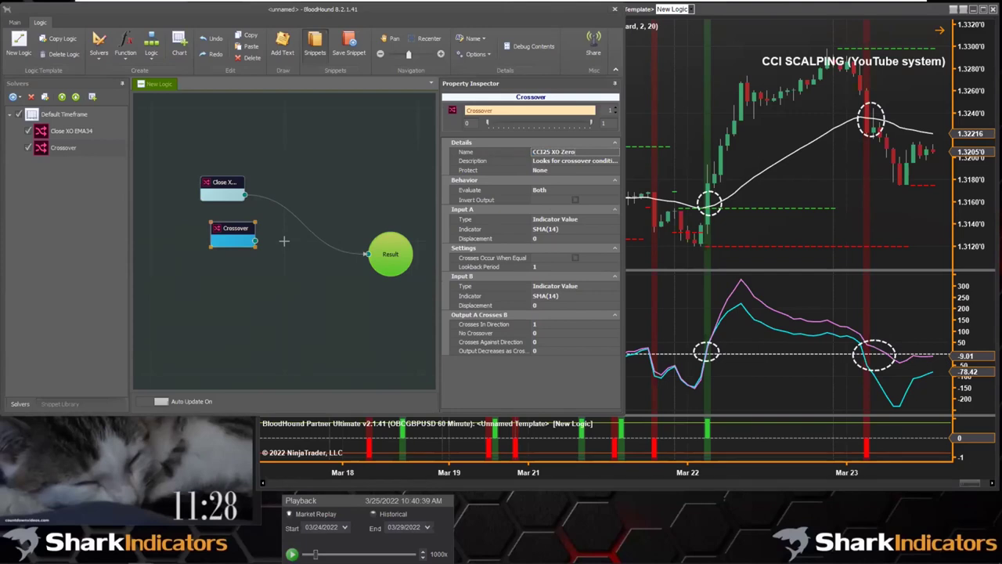
{"action": "left_click", "coordinate": [564, 232]}
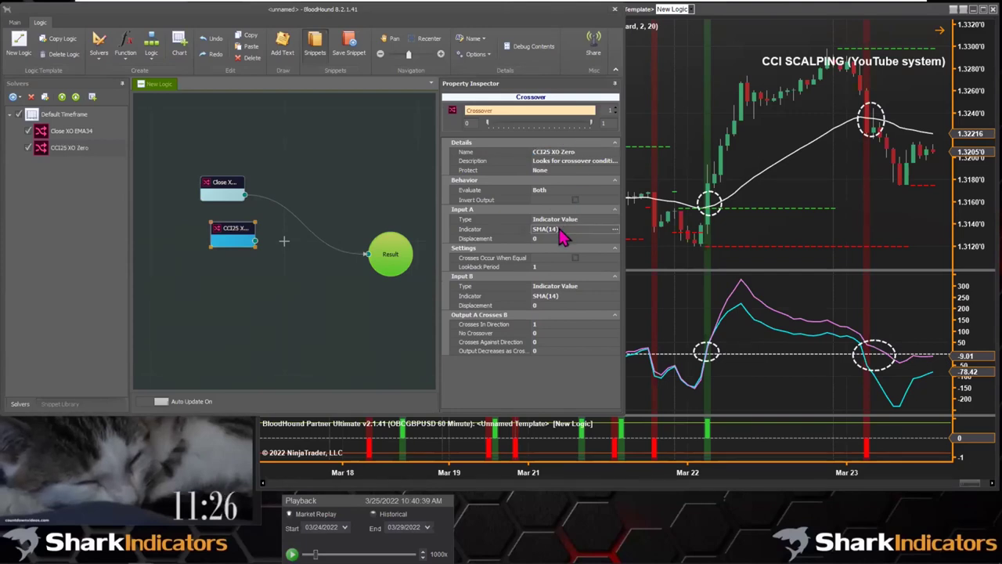
Set CCI25 XO Zero's Input A to CCI with period 25 and wire it into Result
{"action": "left_click", "coordinate": [615, 231]}
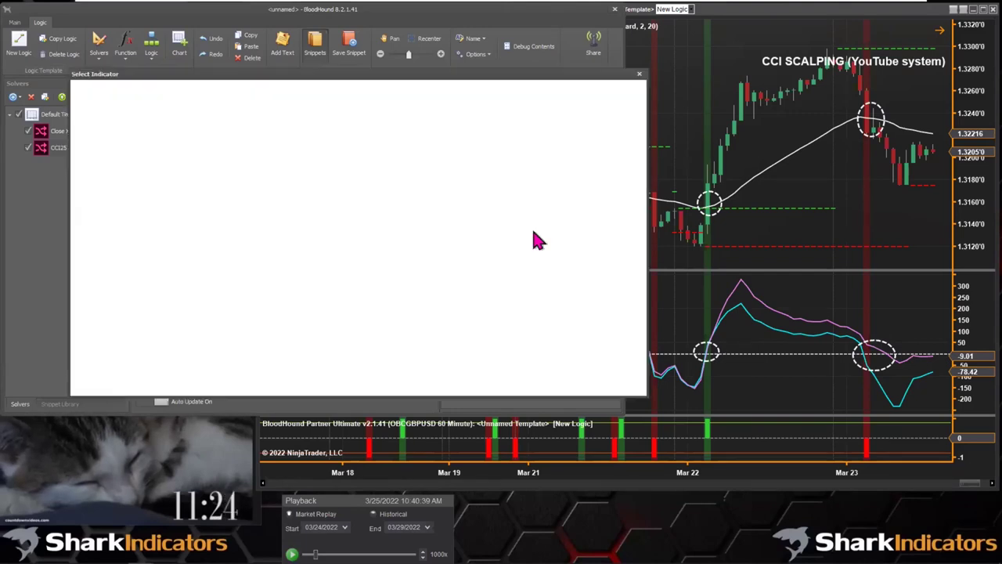
{"action": "scroll", "coordinate": [118, 200], "scroll_direction": "down", "scroll_amount": 4}
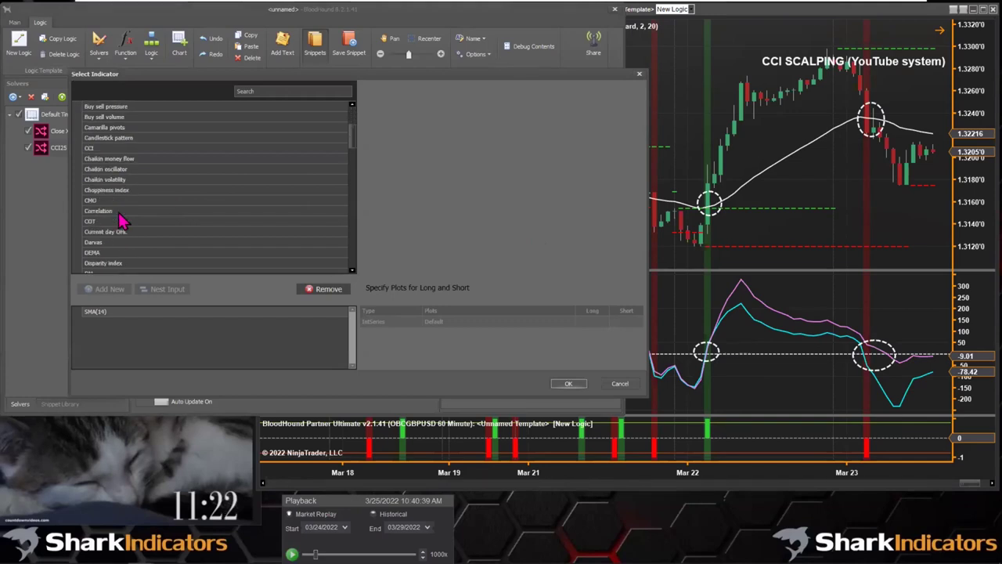
{"action": "left_click", "coordinate": [90, 148]}
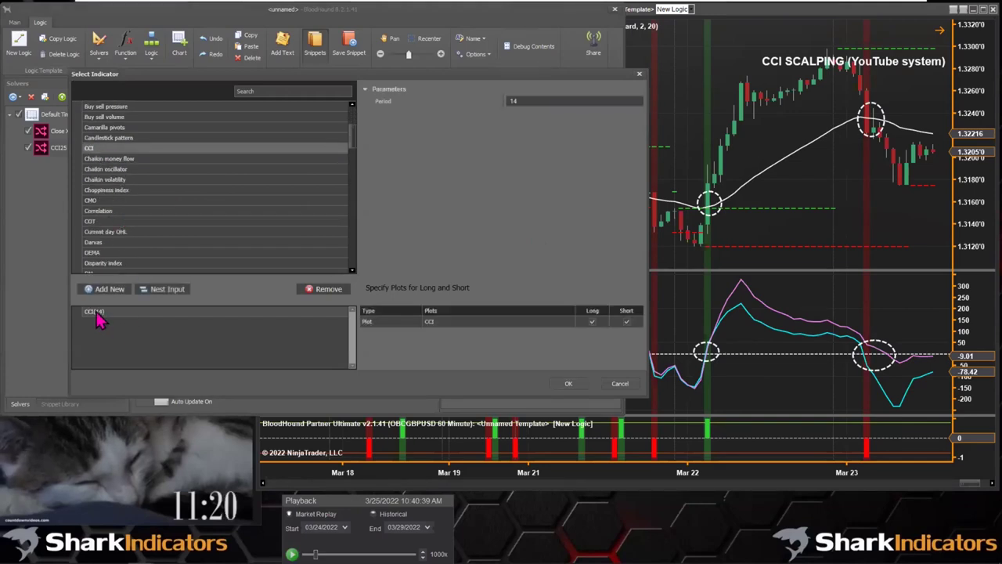
{"action": "double_click", "coordinate": [518, 100]}
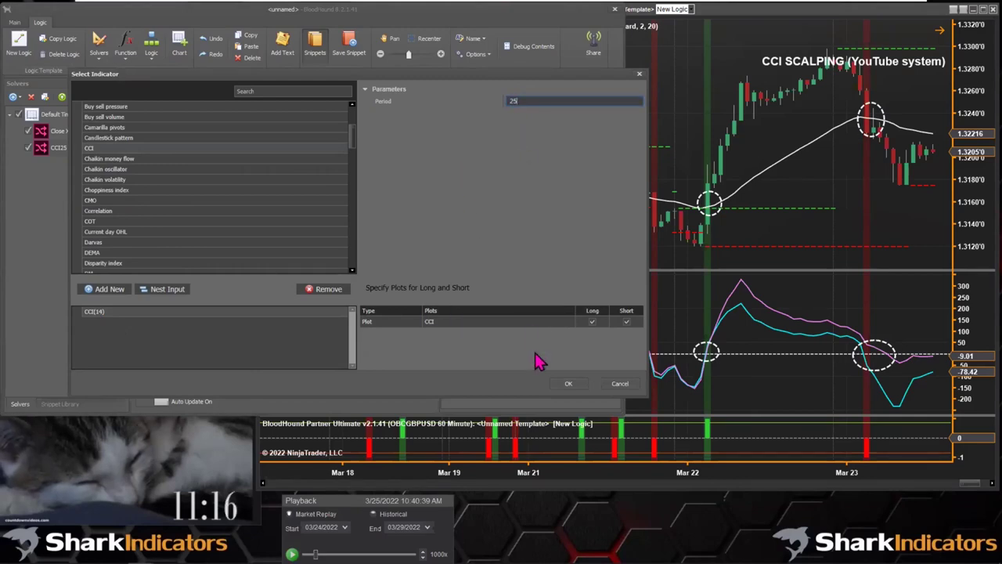
{"action": "left_click", "coordinate": [568, 382]}
{"action": "left_click_drag", "start_coordinate": [257, 240], "coordinate": [387, 255]}
{"action": "left_click_drag", "start_coordinate": [226, 233], "coordinate": [214, 228]}
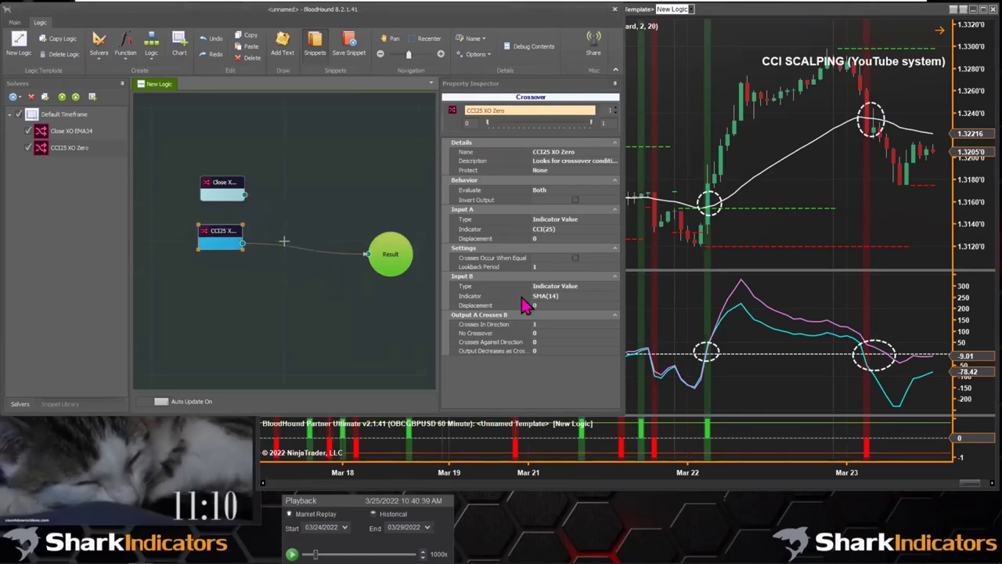
Set CCI25 XO Zero's Input B to Fixed Value 0 and check the zero-cross signals on the chart
{"action": "left_click", "coordinate": [615, 286]}
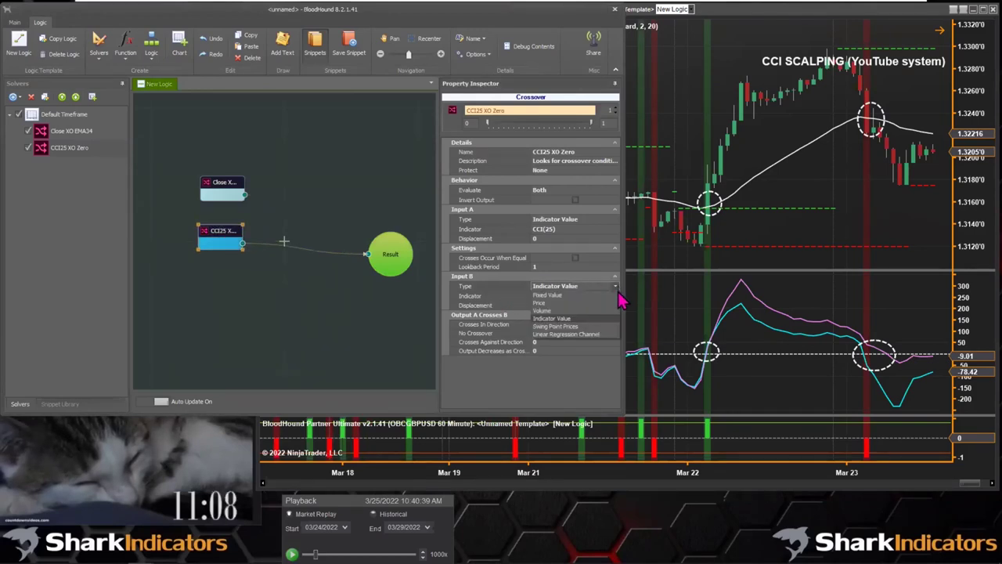
{"action": "left_click", "coordinate": [552, 295]}
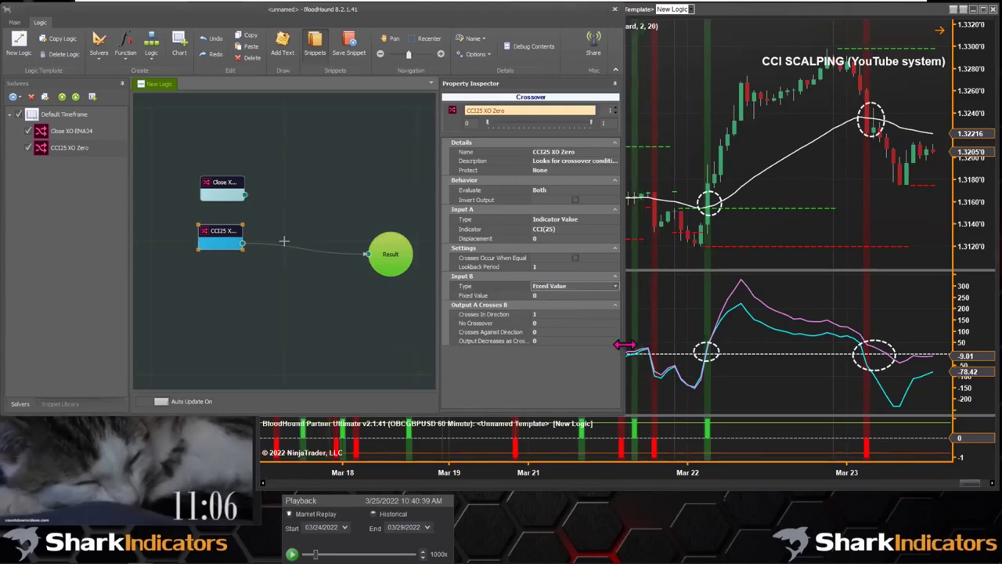
{"action": "left_click", "coordinate": [541, 295]}
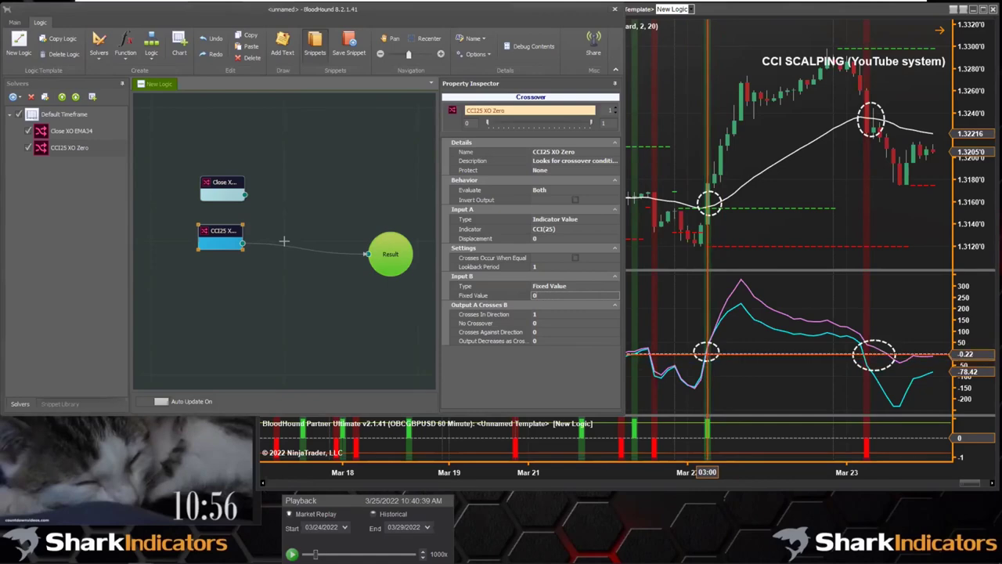
{"action": "left_click", "coordinate": [746, 313]}
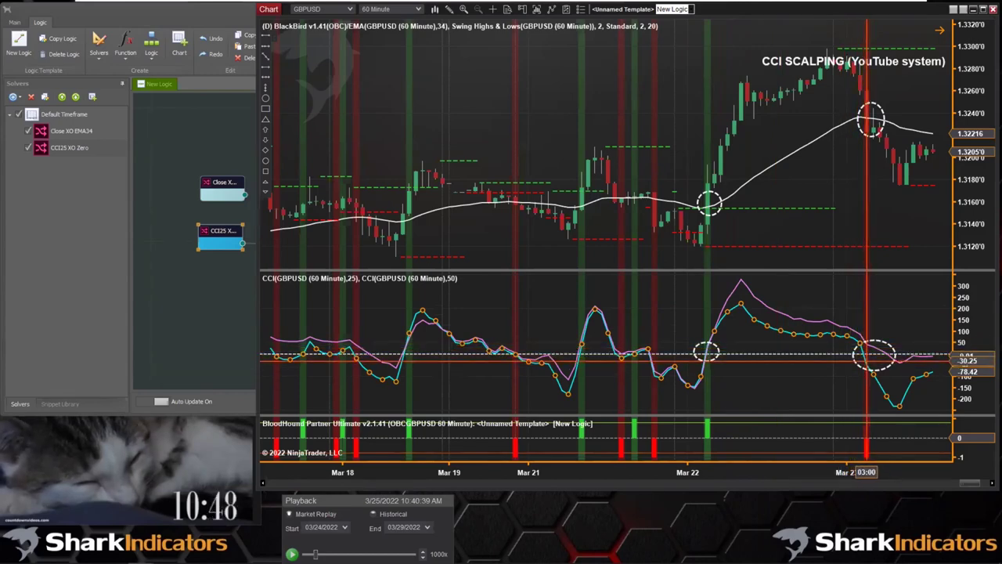
{"action": "left_click", "coordinate": [200, 314]}
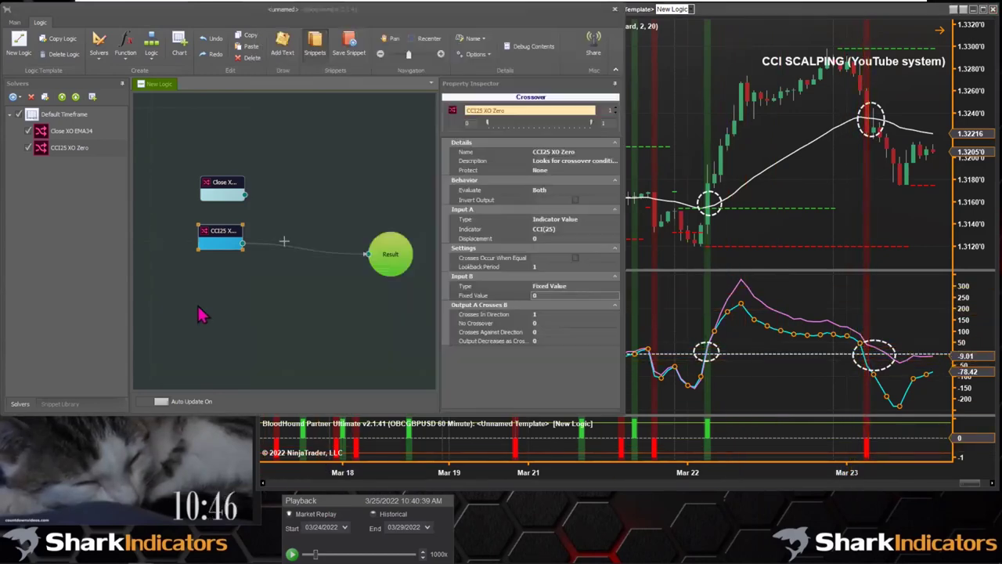
{"action": "left_click", "coordinate": [218, 236]}
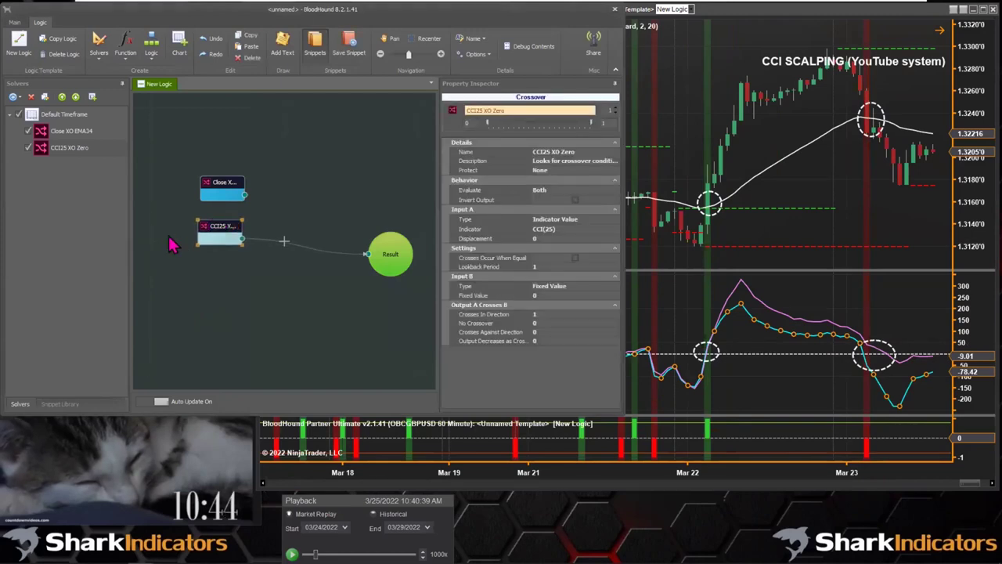
Duplicate the CCI25 XO Zero solver and rename the copy 'CCI50 XO Zero'
{"action": "left_click", "coordinate": [65, 155]}
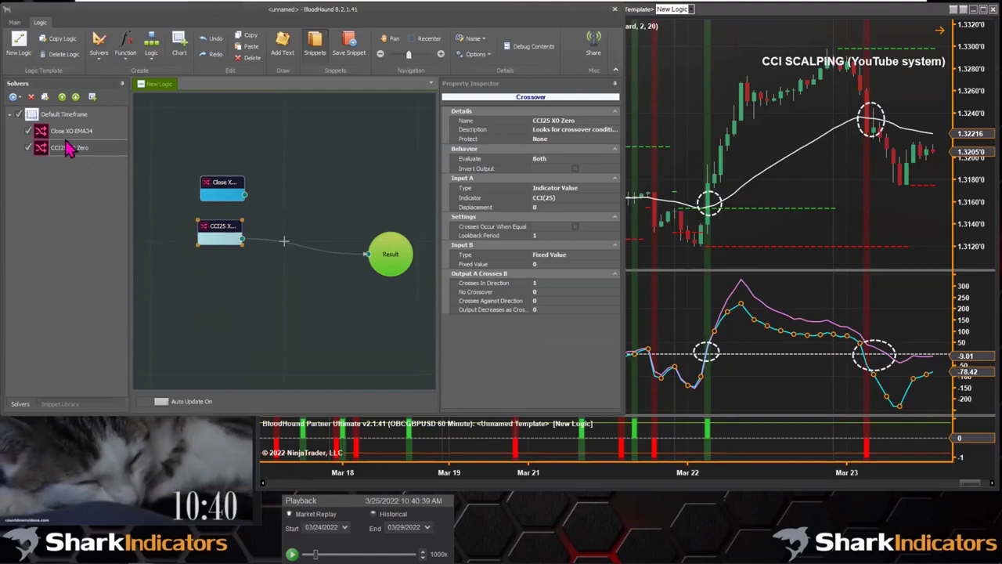
{"action": "left_click", "coordinate": [44, 97]}
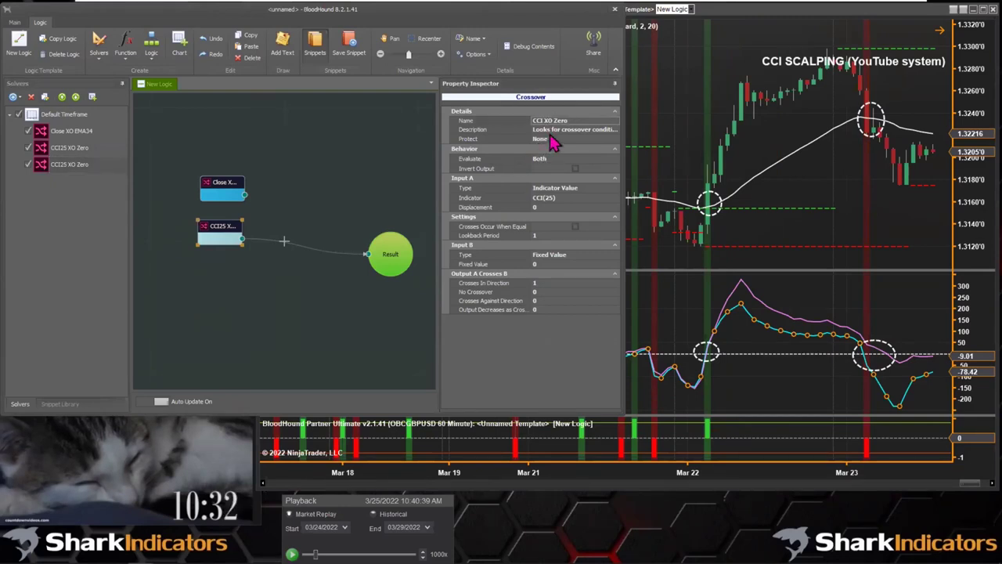
{"action": "type", "text": "50"}
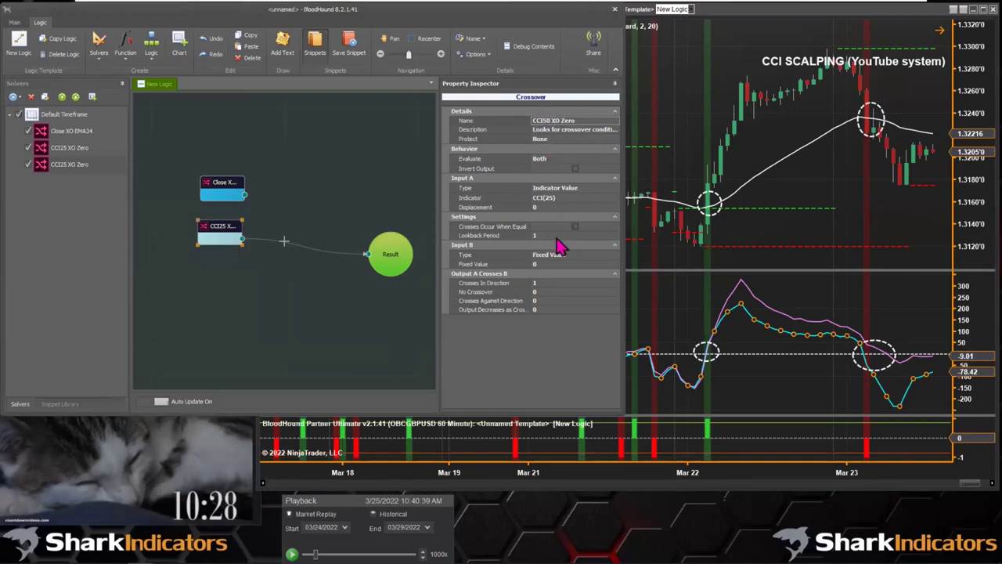
{"action": "left_click", "coordinate": [540, 202]}
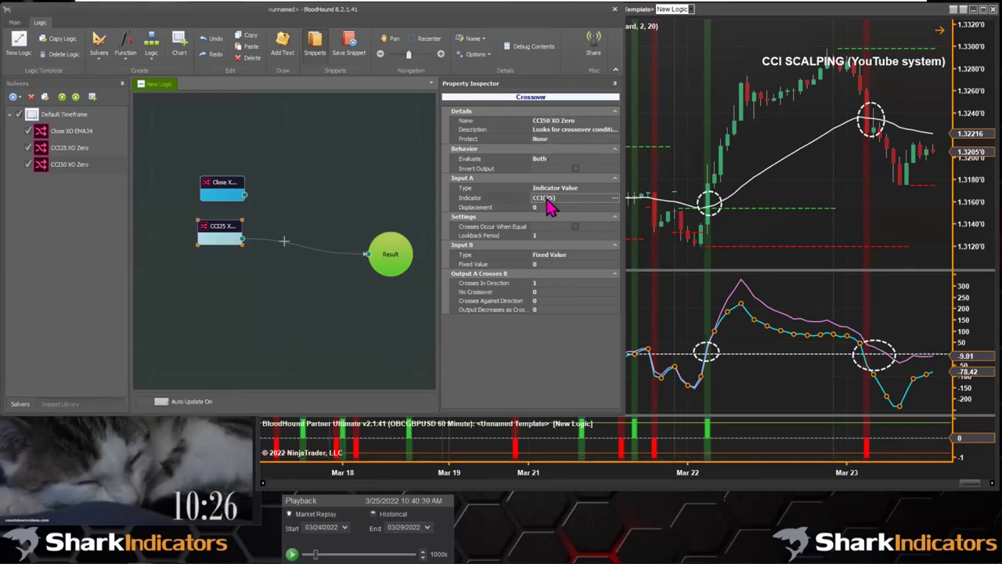
Change CCI50 XO Zero's Input A indicator to CCI with period 50
{"action": "left_click", "coordinate": [614, 200]}
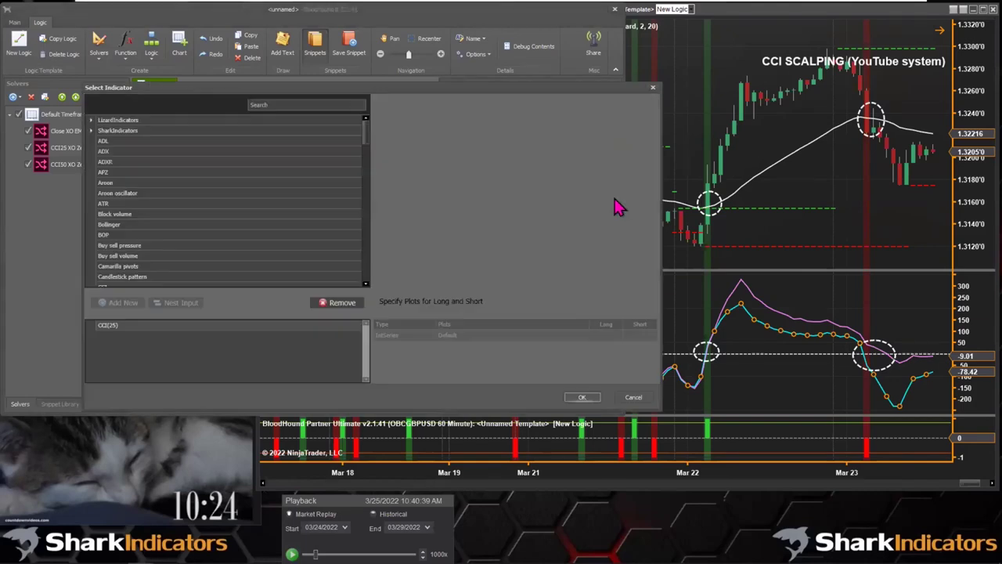
{"action": "left_click", "coordinate": [130, 328]}
{"action": "left_click", "coordinate": [540, 115]}
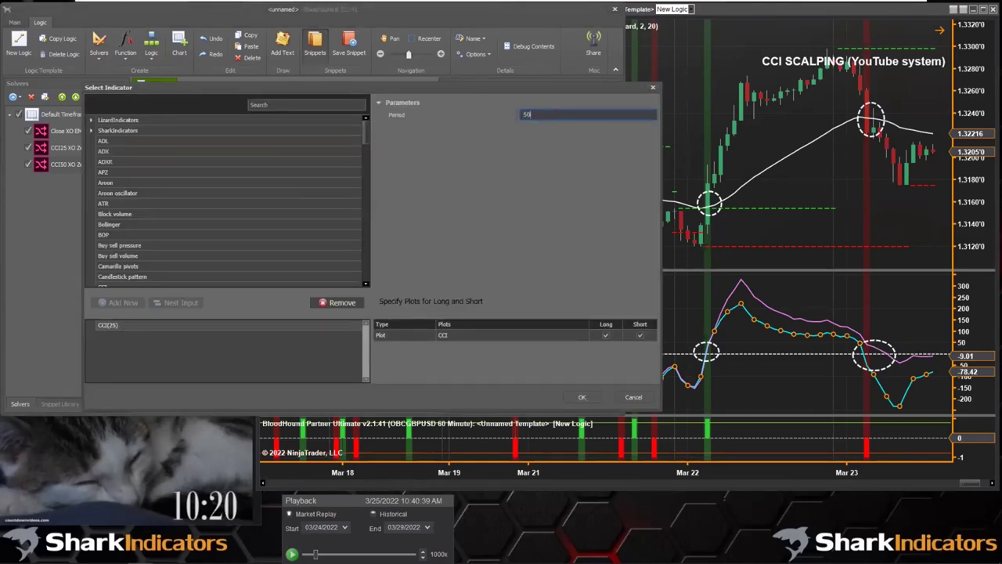
{"action": "type", "text": "50"}
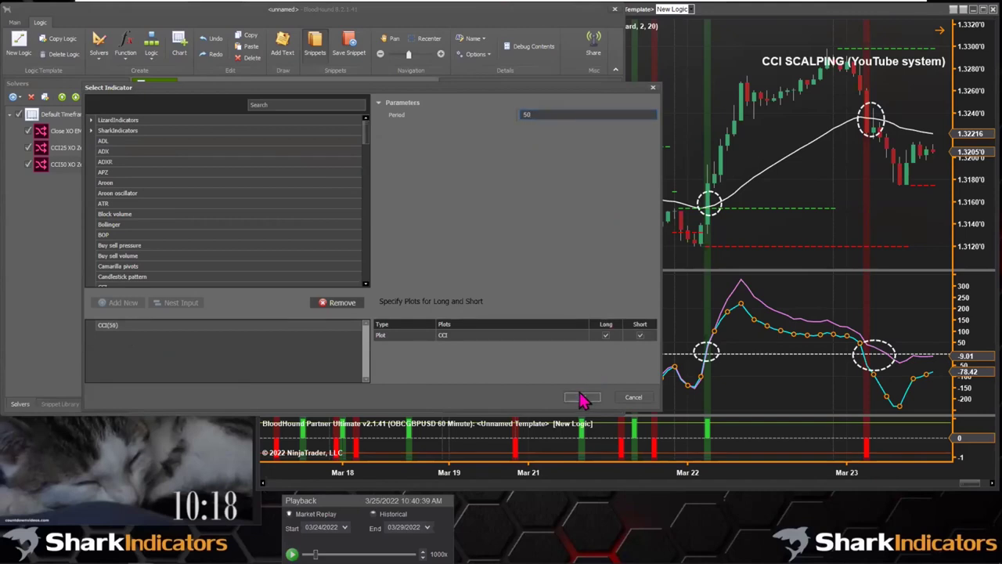
{"action": "left_click", "coordinate": [583, 398]}
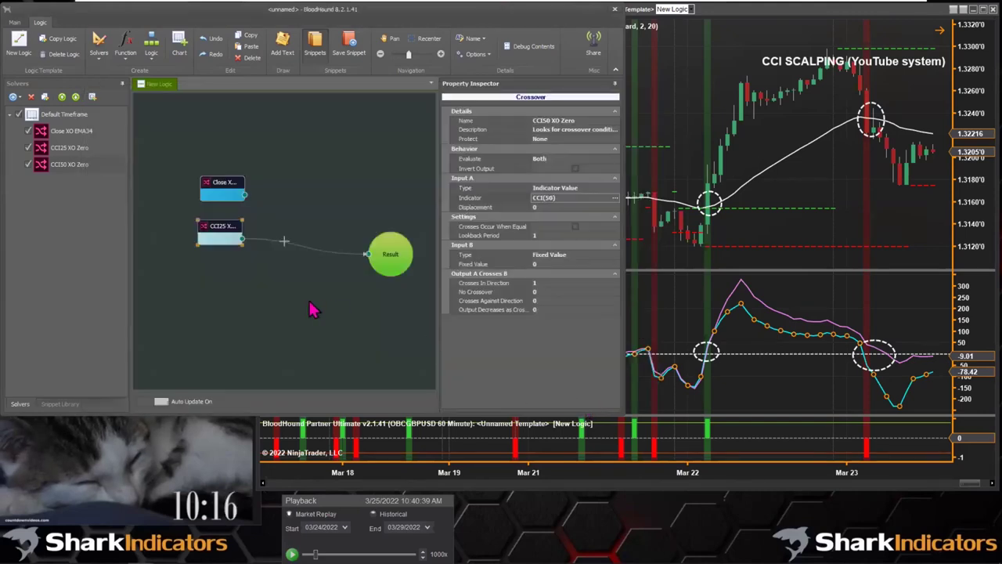
Place the CCI50 XO Zero solver on the canvas, check the CCI(50) plot, and return to BloodHound
{"action": "left_click_drag", "start_coordinate": [61, 176], "coordinate": [368, 255]}
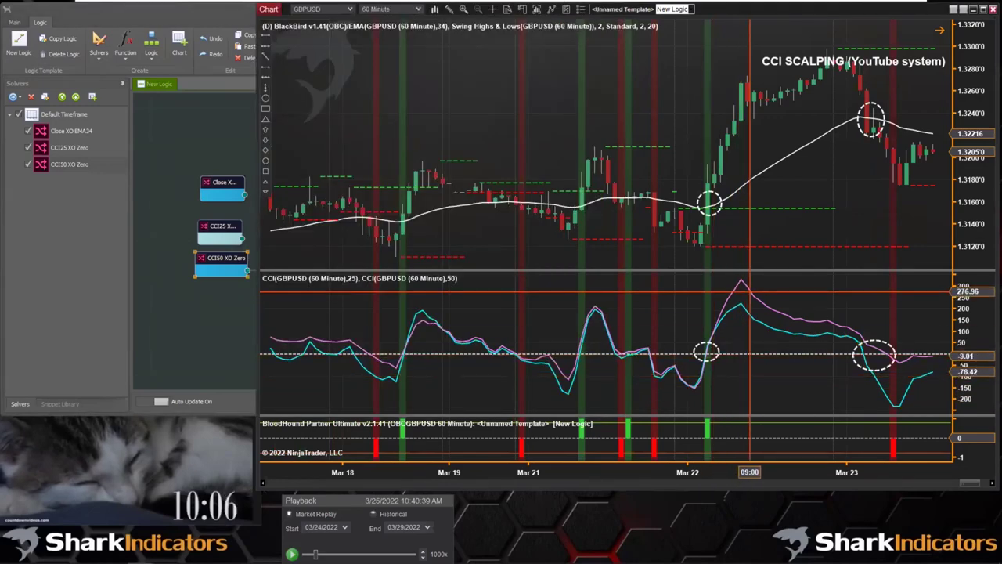
{"action": "left_click", "coordinate": [712, 350]}
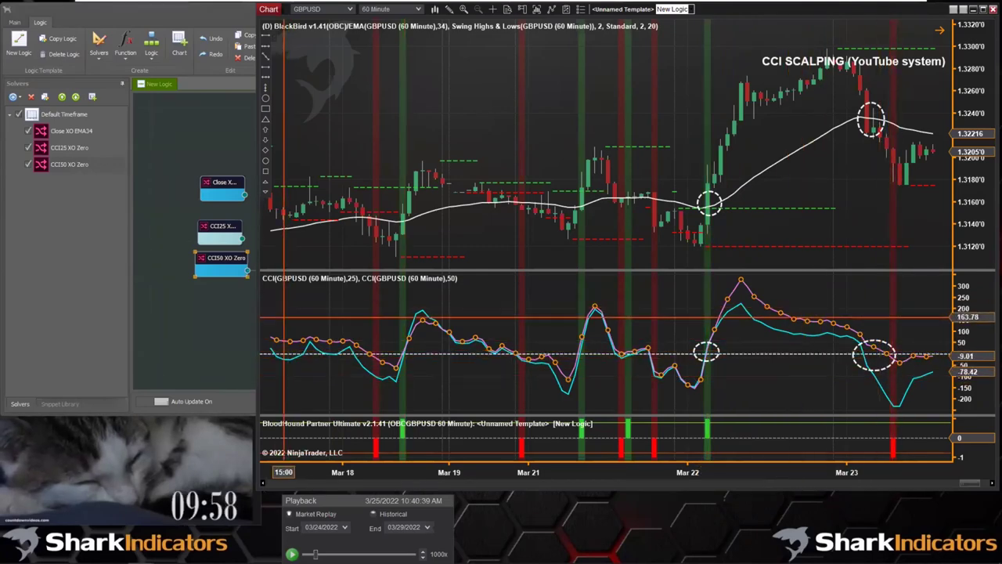
{"action": "left_click", "coordinate": [217, 335]}
Move the three solver nodes up-left and add an And node beside them
{"action": "left_click", "coordinate": [222, 195]}
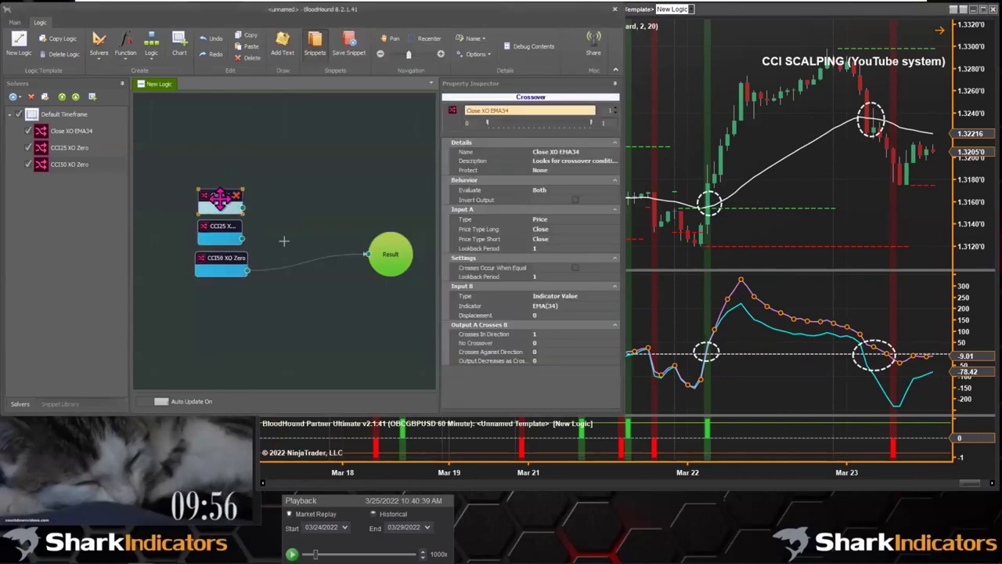
{"action": "left_click_drag", "start_coordinate": [268, 315], "coordinate": [197, 180]}
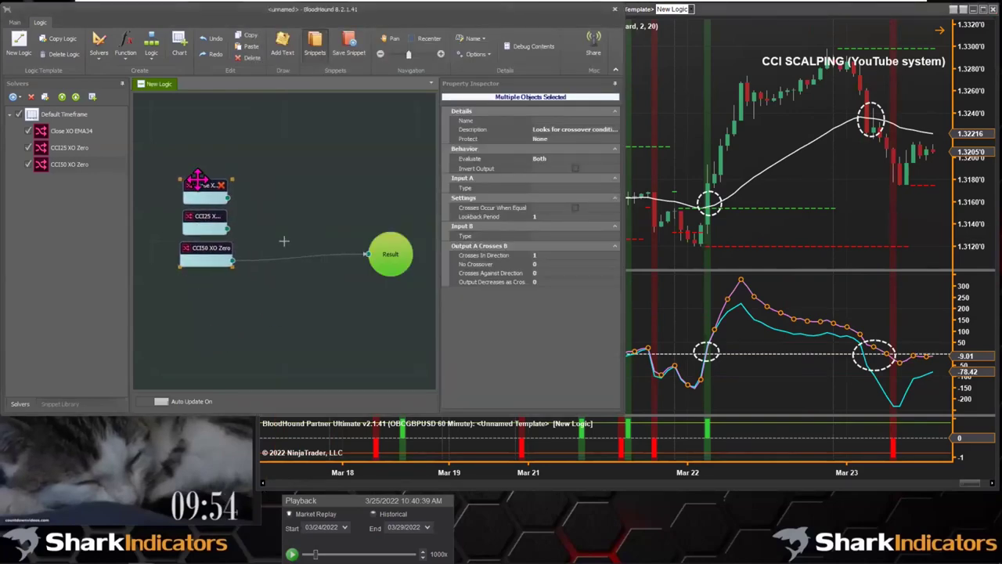
{"action": "right_click", "coordinate": [273, 186]}
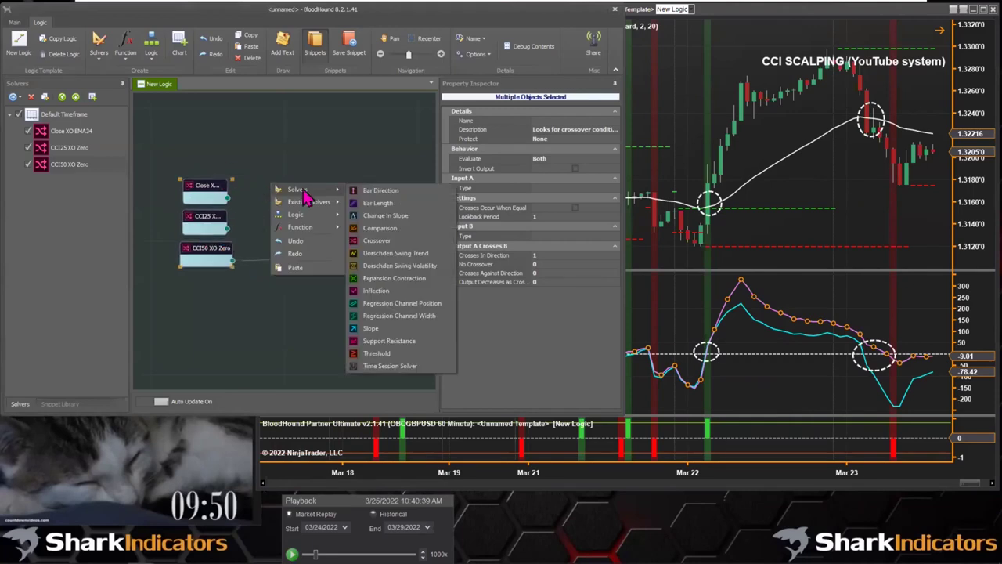
{"action": "mouse_move", "coordinate": [303, 218]}
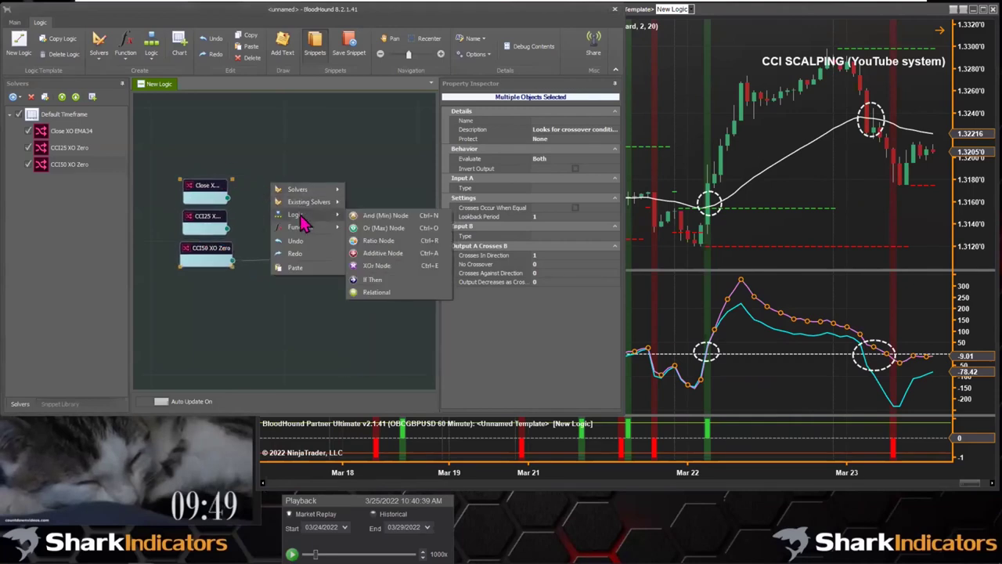
{"action": "left_click", "coordinate": [379, 215]}
{"action": "left_click_drag", "start_coordinate": [287, 188], "coordinate": [291, 210]}
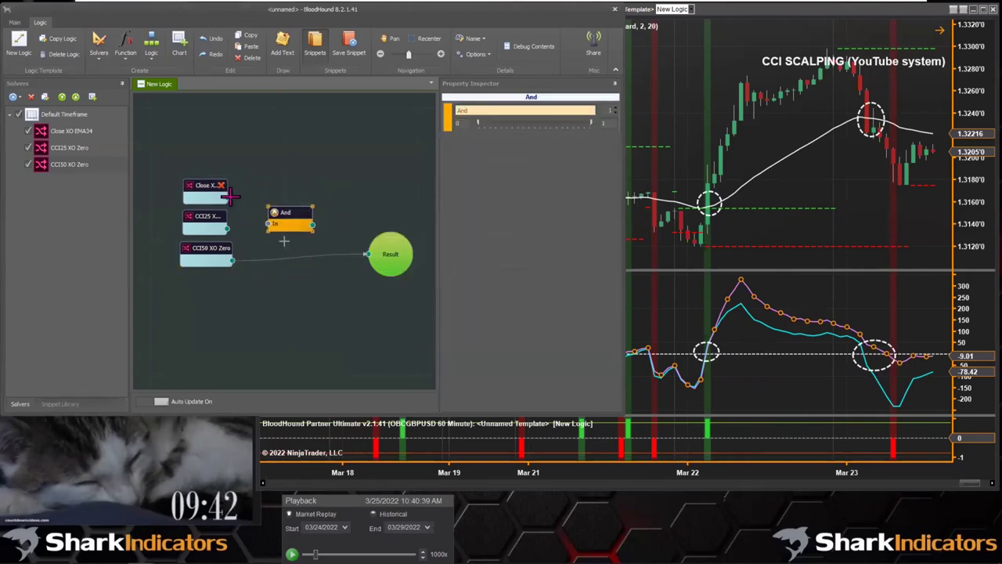
Wire Close XO EMA34, CCI25 and CCI50 into the And node, and And into Result
{"action": "left_click_drag", "start_coordinate": [227, 197], "coordinate": [269, 225]}
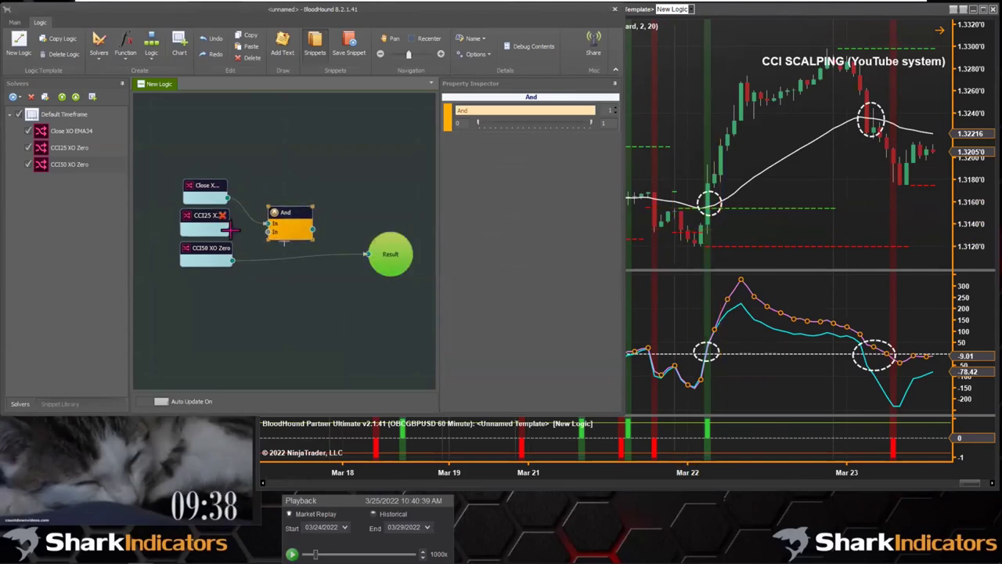
{"action": "left_click_drag", "start_coordinate": [226, 228], "coordinate": [270, 232]}
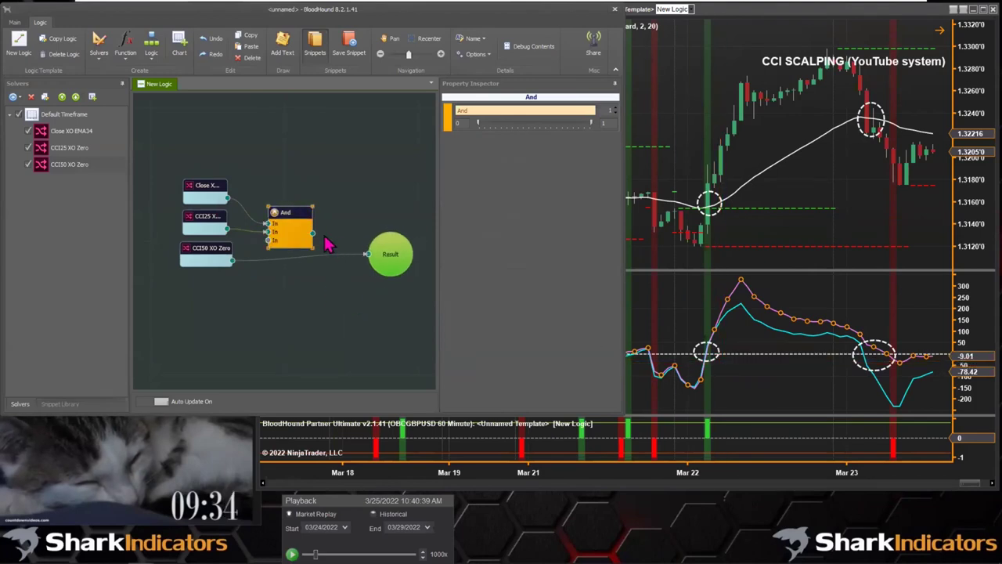
{"action": "left_click_drag", "start_coordinate": [312, 233], "coordinate": [385, 255]}
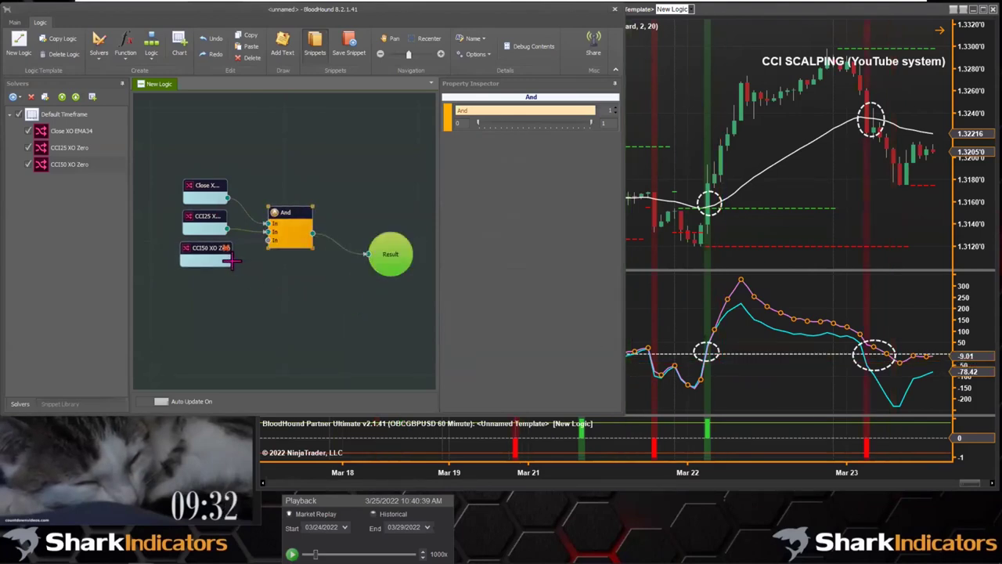
{"action": "left_click_drag", "start_coordinate": [231, 260], "coordinate": [269, 240]}
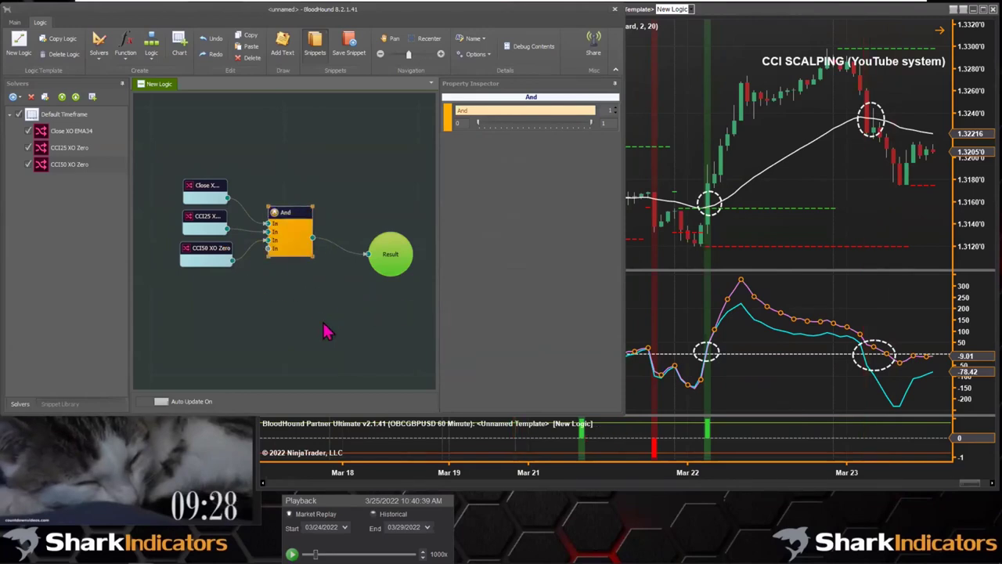
{"action": "left_click", "coordinate": [744, 209]}
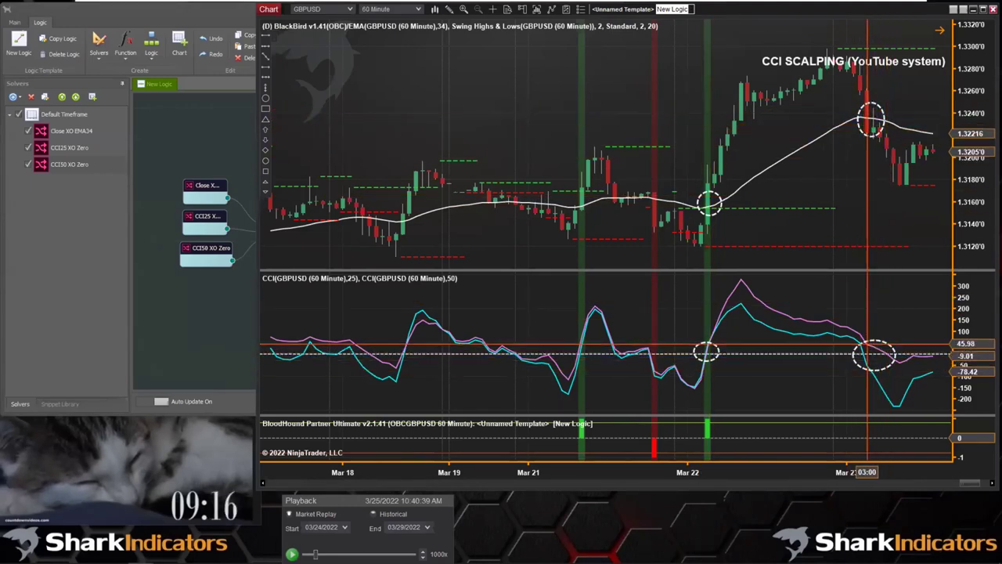
Select the pink CCI line on the chart, then show Close XO EMA34's properties
{"action": "left_click", "coordinate": [846, 329]}
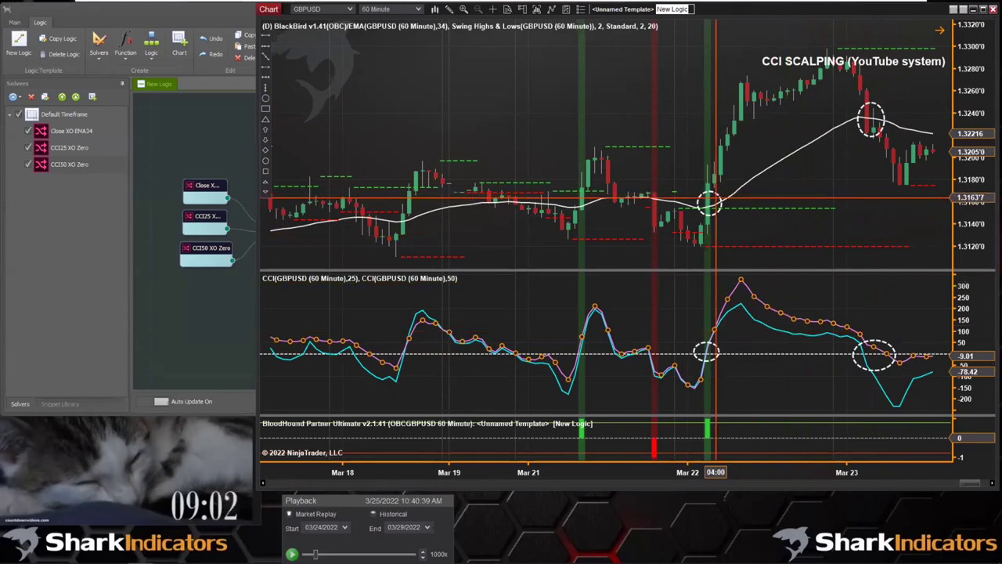
{"action": "left_click", "coordinate": [213, 194]}
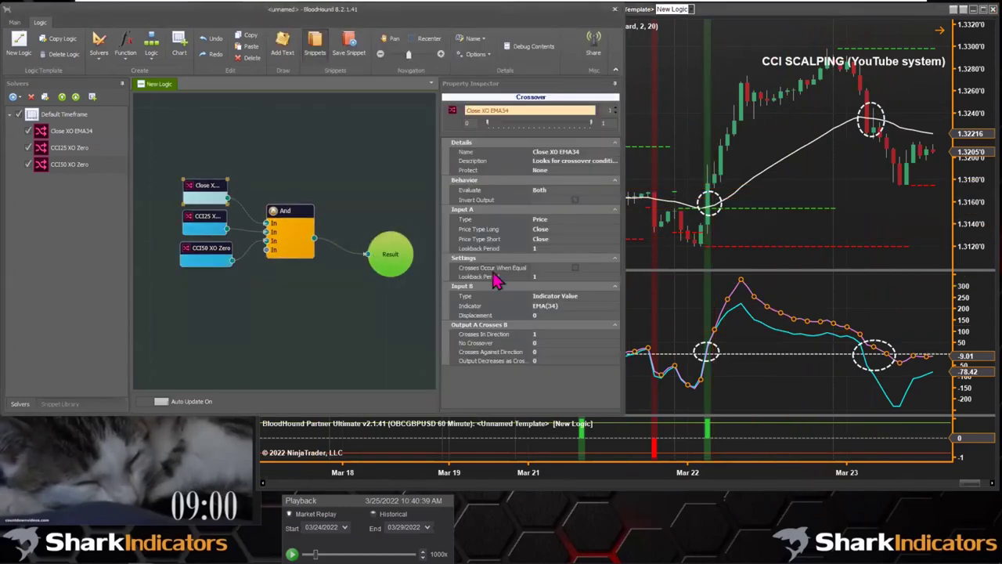
Set Close XO EMA34's Lookback Period to 3 and edit CCI25 XO Zero's lookback
{"action": "left_click", "coordinate": [546, 276]}
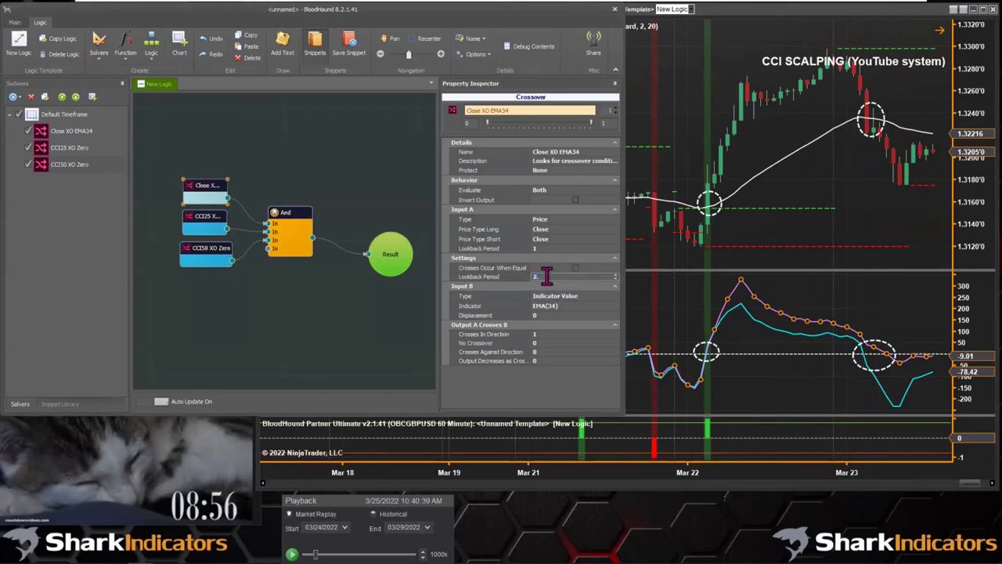
{"action": "type", "text": "2"}
{"action": "key", "text": "BackSpace"}
{"action": "type", "text": "0"}
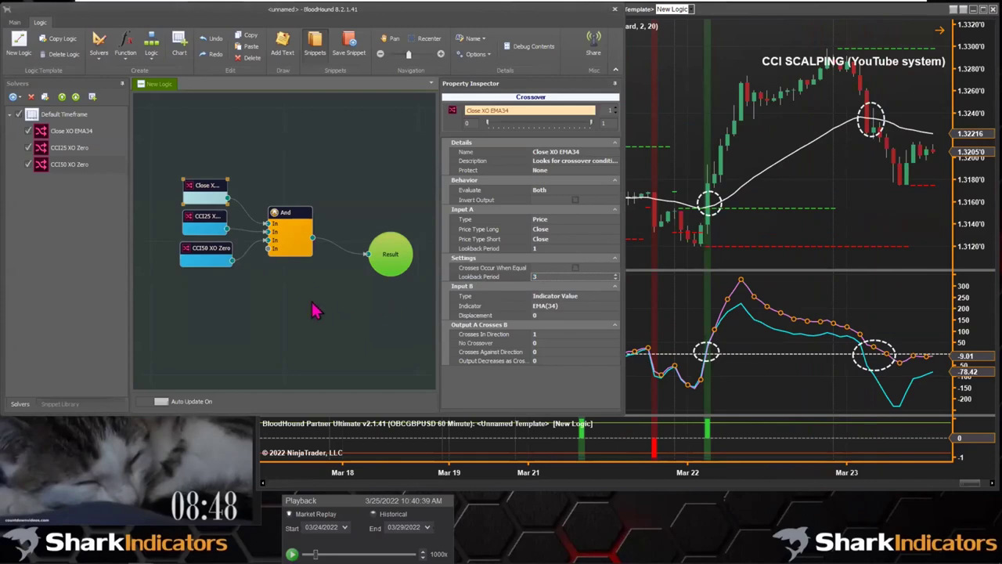
{"action": "left_click", "coordinate": [205, 223]}
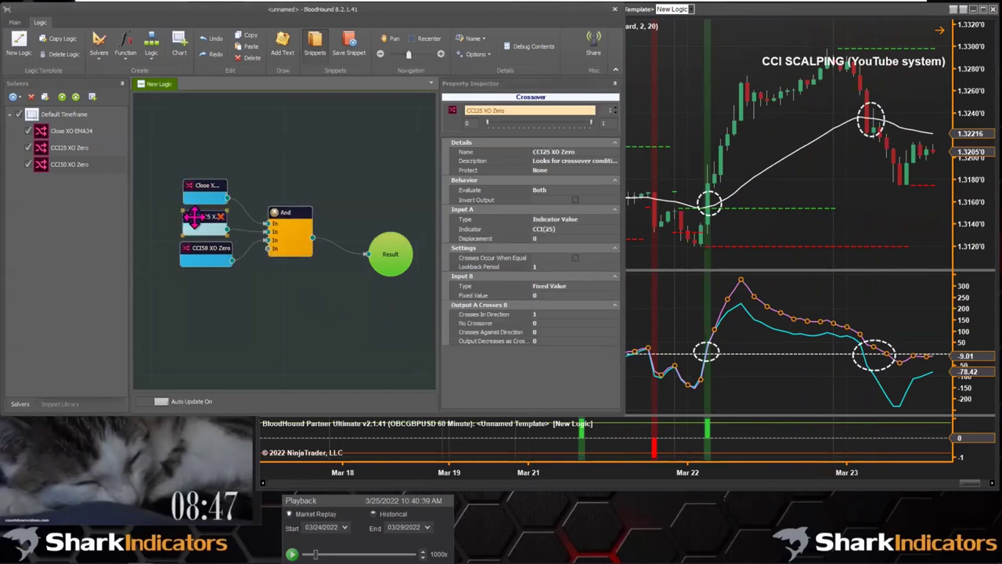
{"action": "left_click", "coordinate": [550, 267]}
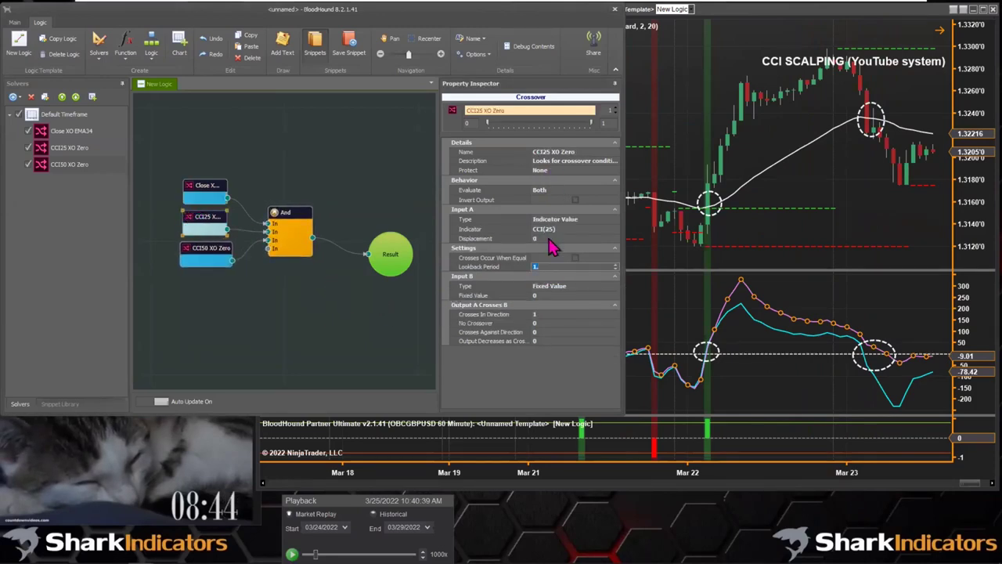
Step CCI50 XO Zero's Lookback Period up to 6 and rewire it into the And node
{"action": "left_click", "coordinate": [205, 254]}
{"action": "left_click", "coordinate": [543, 267]}
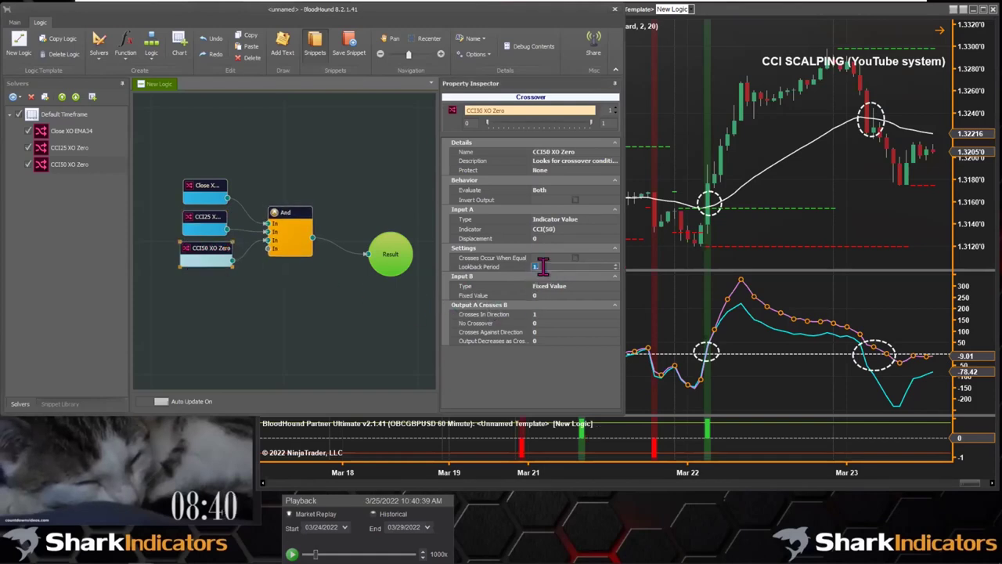
{"action": "type", "text": "3"}
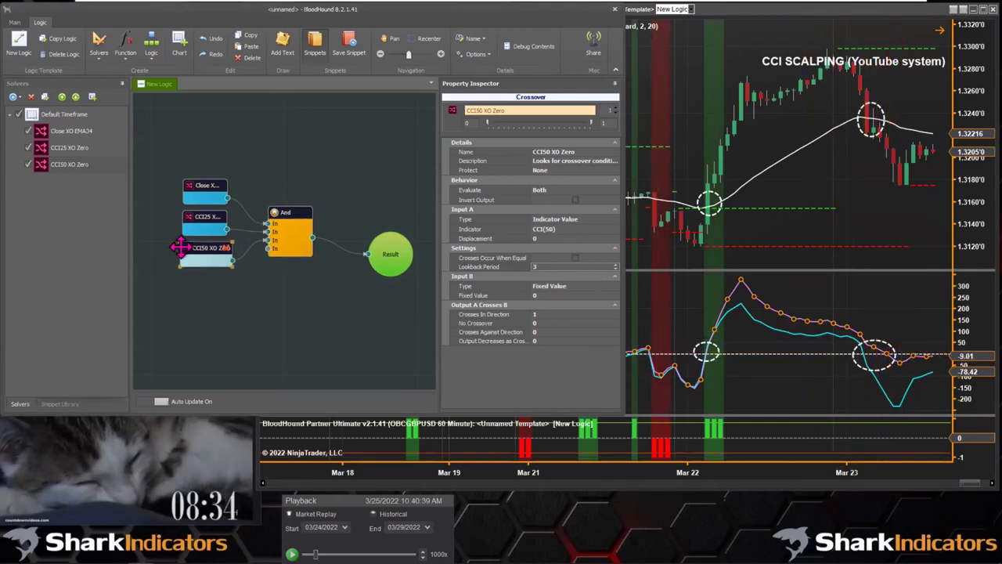
{"action": "double_click", "coordinate": [543, 266]}
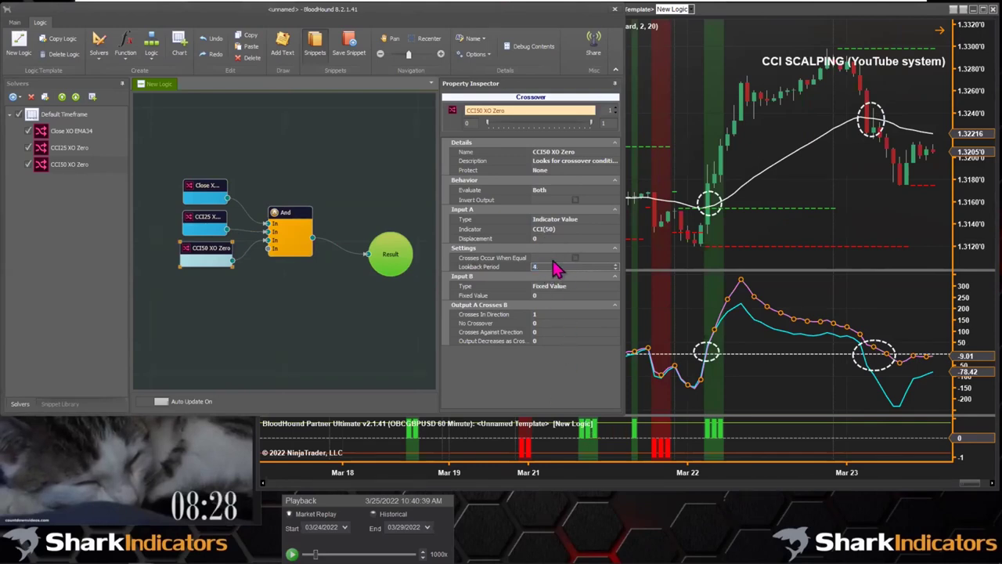
{"action": "type", "text": "5"}
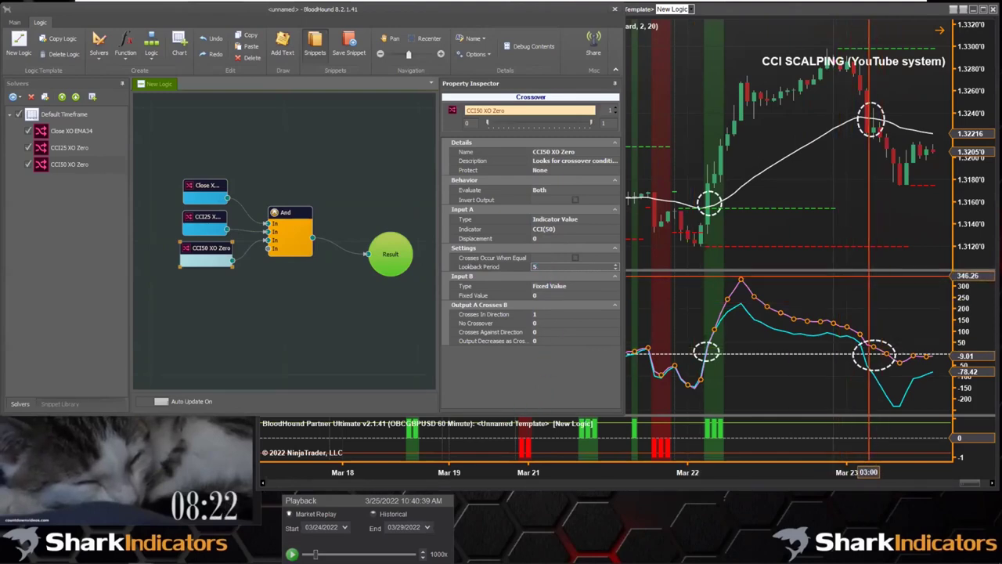
{"action": "left_click", "coordinate": [208, 308]}
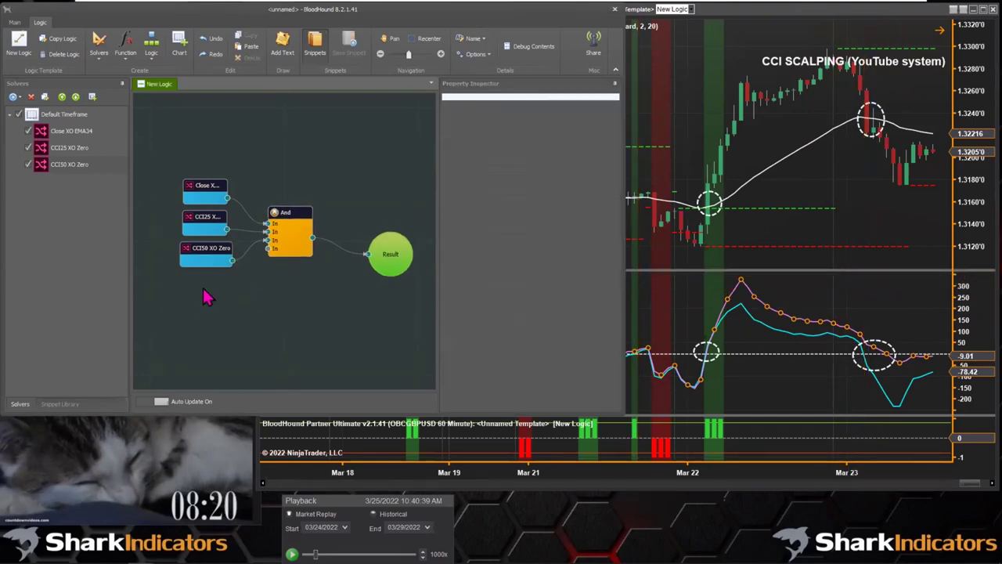
{"action": "left_click", "coordinate": [200, 247]}
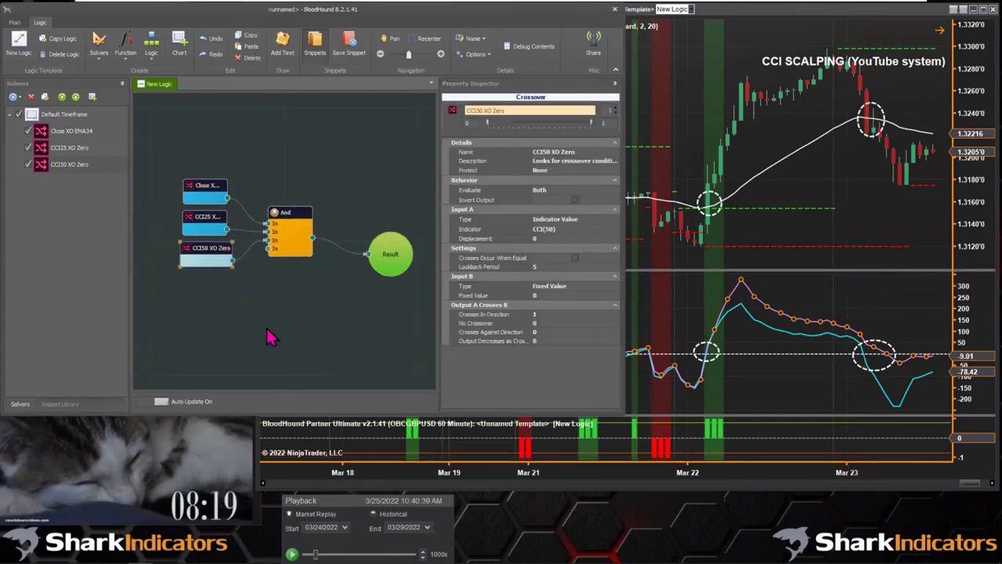
{"action": "left_click", "coordinate": [545, 266]}
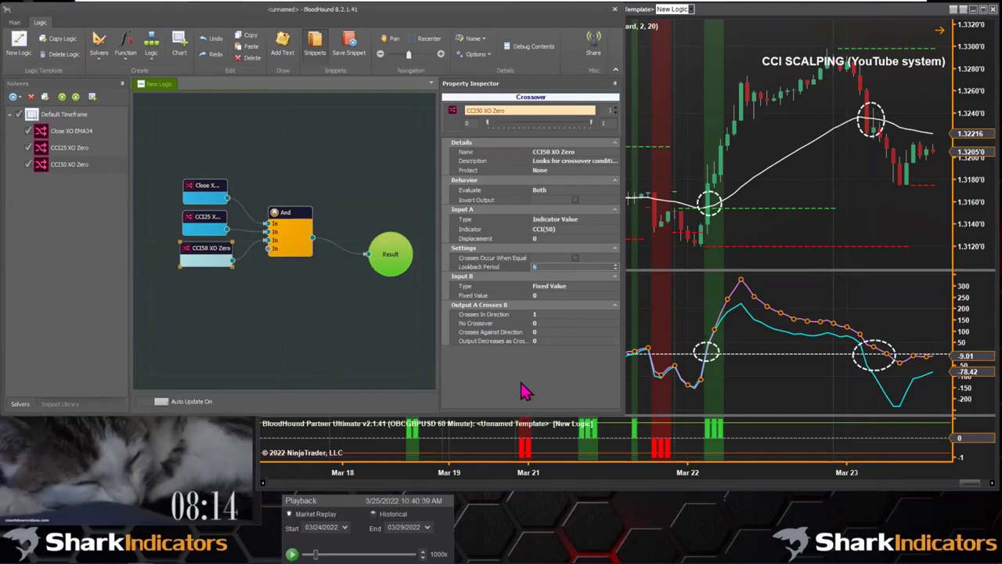
{"action": "left_click", "coordinate": [335, 341]}
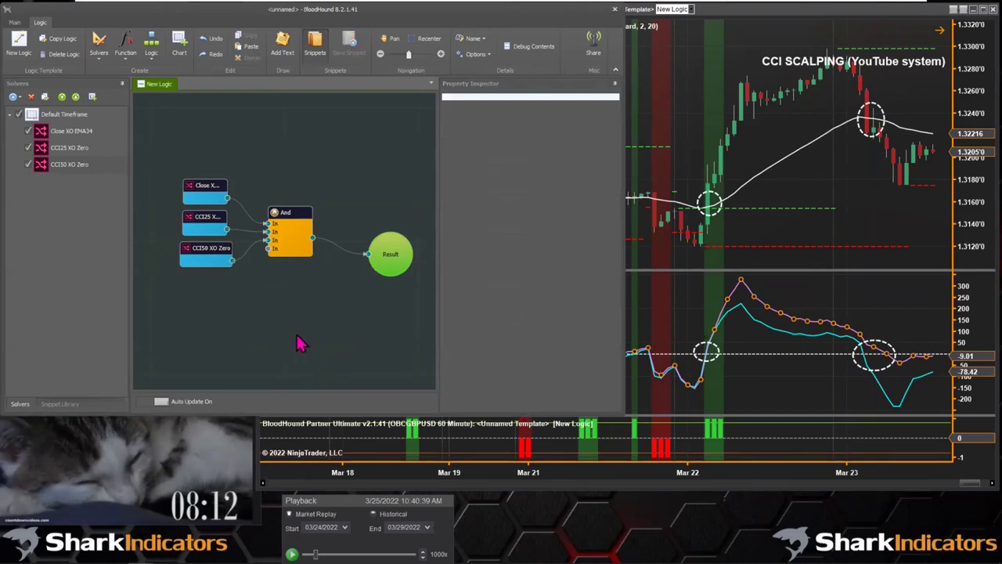
{"action": "left_click", "coordinate": [195, 251]}
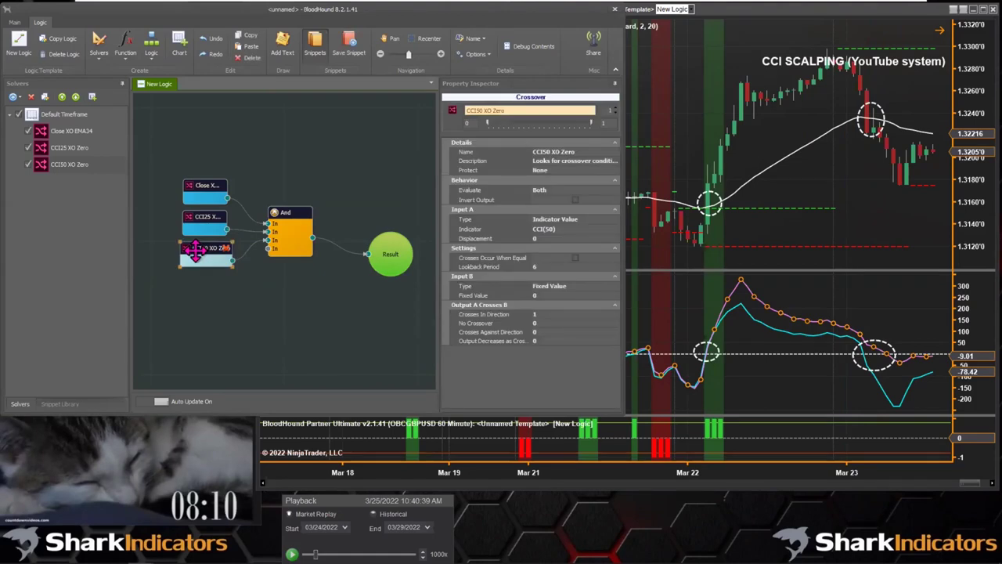
{"action": "left_click_drag", "start_coordinate": [232, 260], "coordinate": [269, 240]}
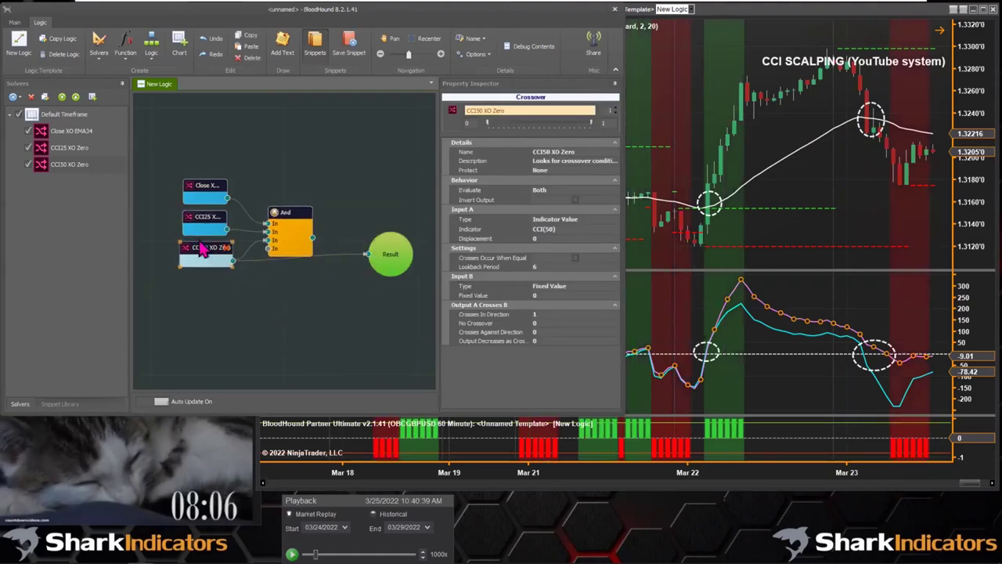
Retune the Lookback Period on the CCI25 XO Zero and CCI50 XO Zero nodes
{"action": "left_click", "coordinate": [223, 229]}
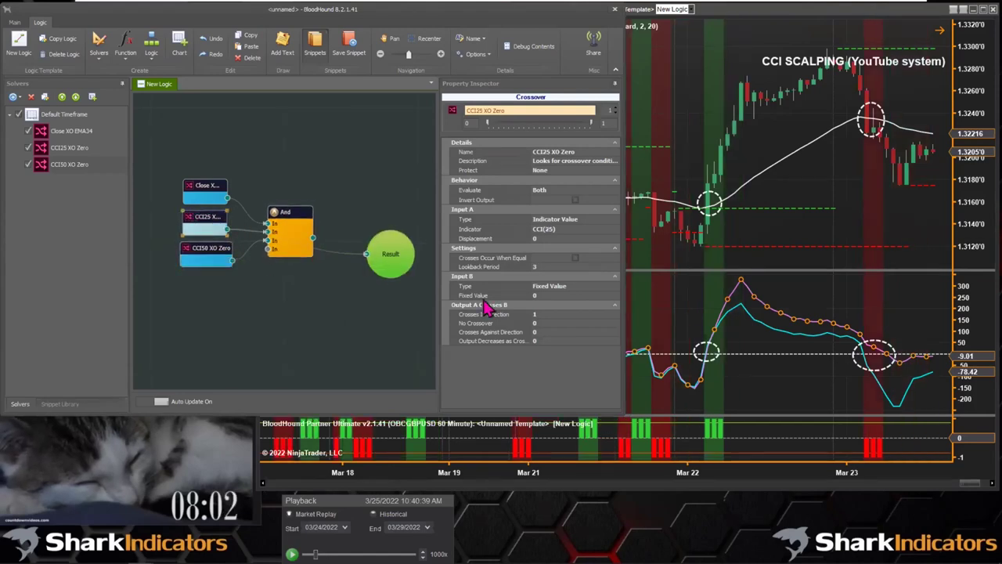
{"action": "left_click", "coordinate": [543, 267]}
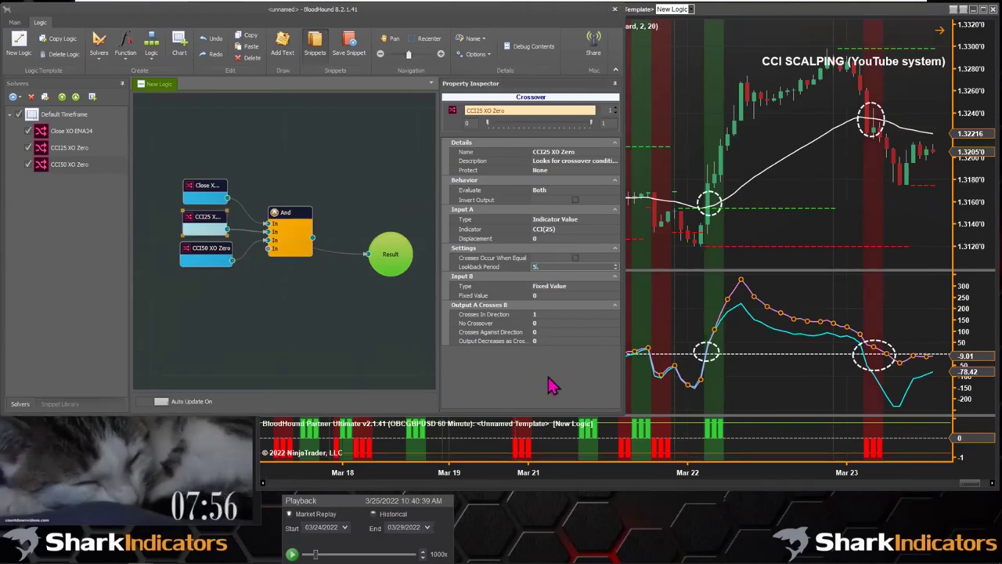
{"action": "left_click", "coordinate": [206, 249]}
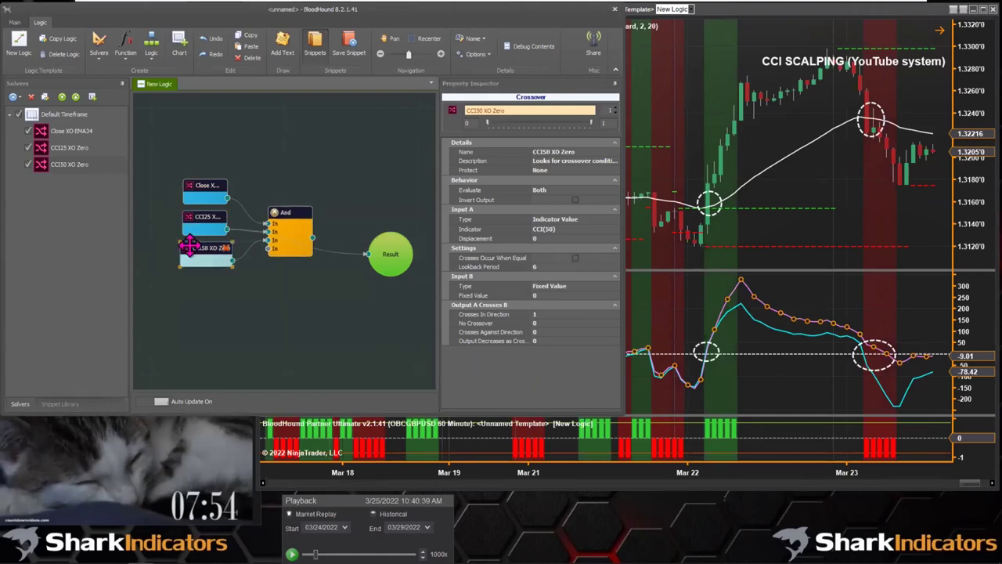
{"action": "left_click", "coordinate": [546, 267]}
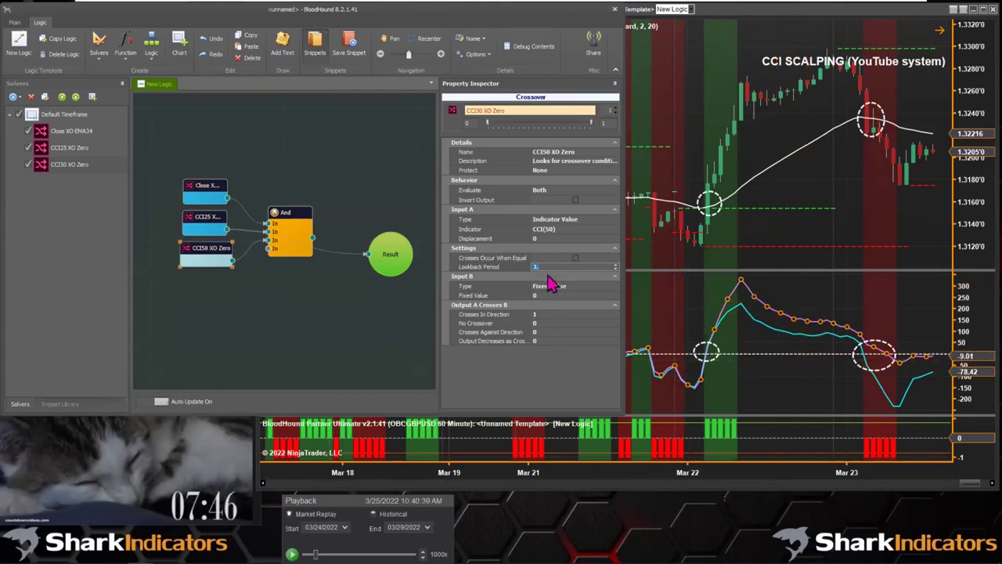
{"action": "left_click", "coordinate": [289, 332]}
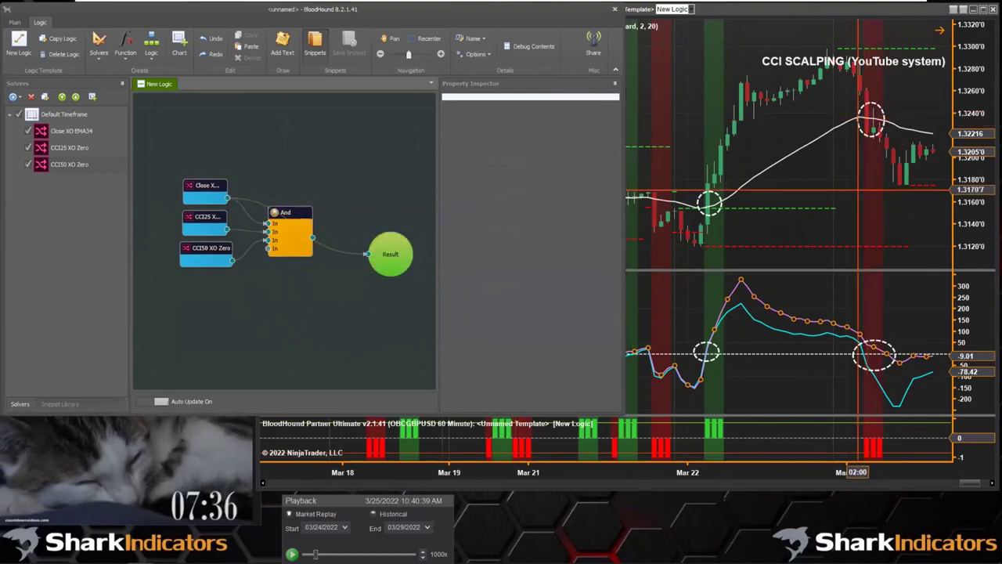
Set Close XO EMA34's Lookback Period to 5 and reposition the And node
{"action": "left_click", "coordinate": [205, 188]}
{"action": "left_click", "coordinate": [535, 276]}
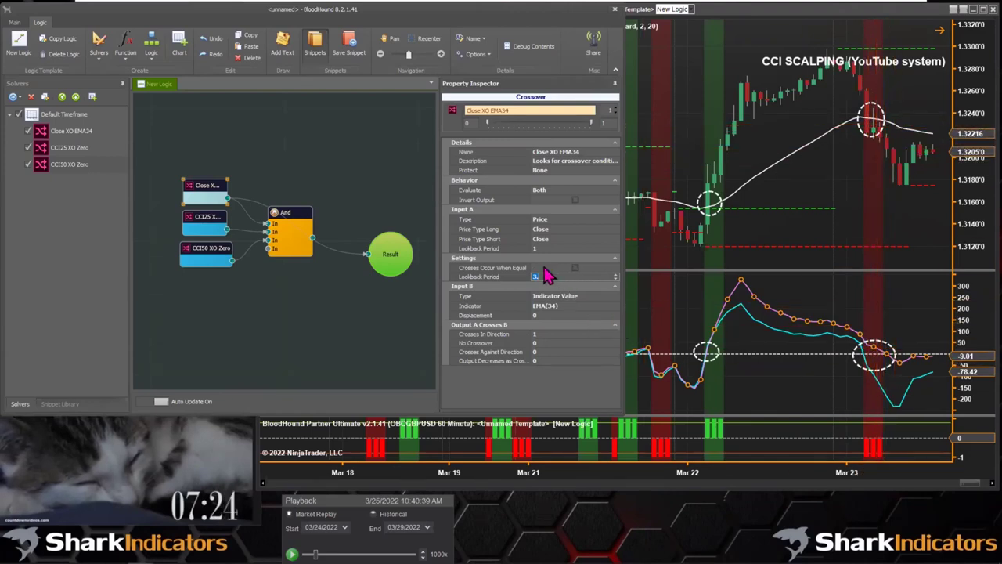
{"action": "type", "text": "5"}
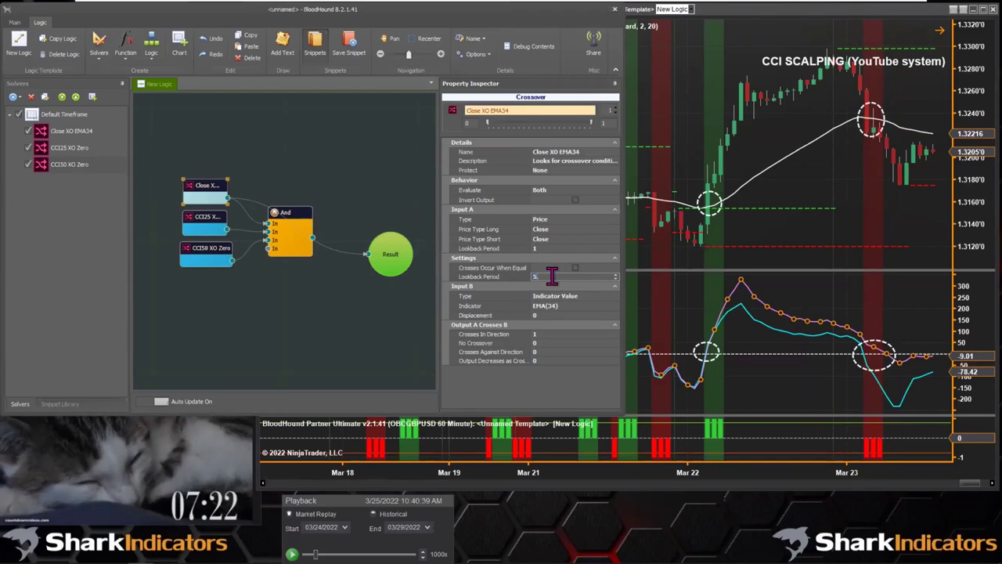
{"action": "left_click", "coordinate": [317, 235]}
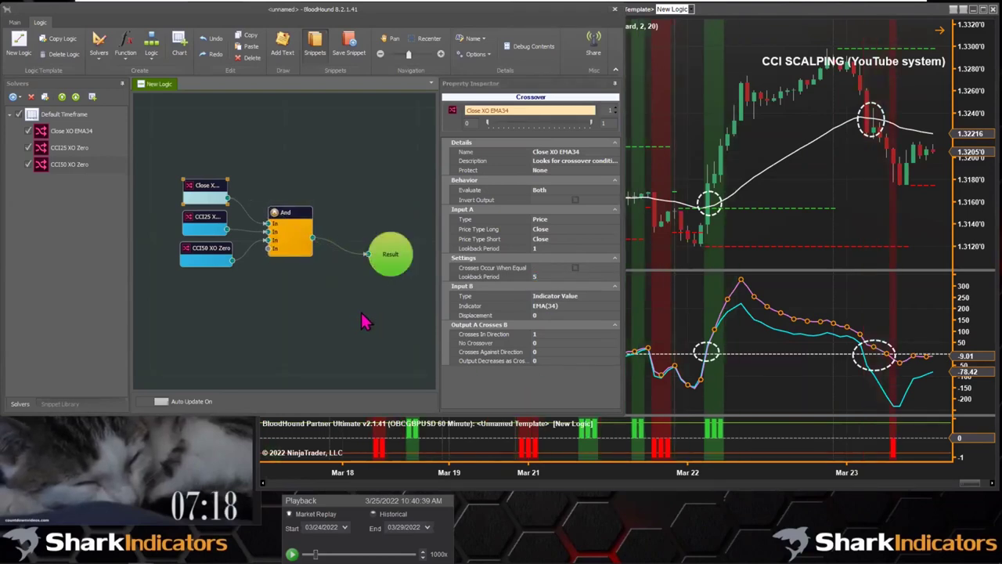
{"action": "left_click_drag", "start_coordinate": [291, 244], "coordinate": [279, 230]}
Realign the input and And nodes, confirm Close XO EMA34's lookback of 5, and show the chart
{"action": "left_click_drag", "start_coordinate": [275, 285], "coordinate": [177, 179]}
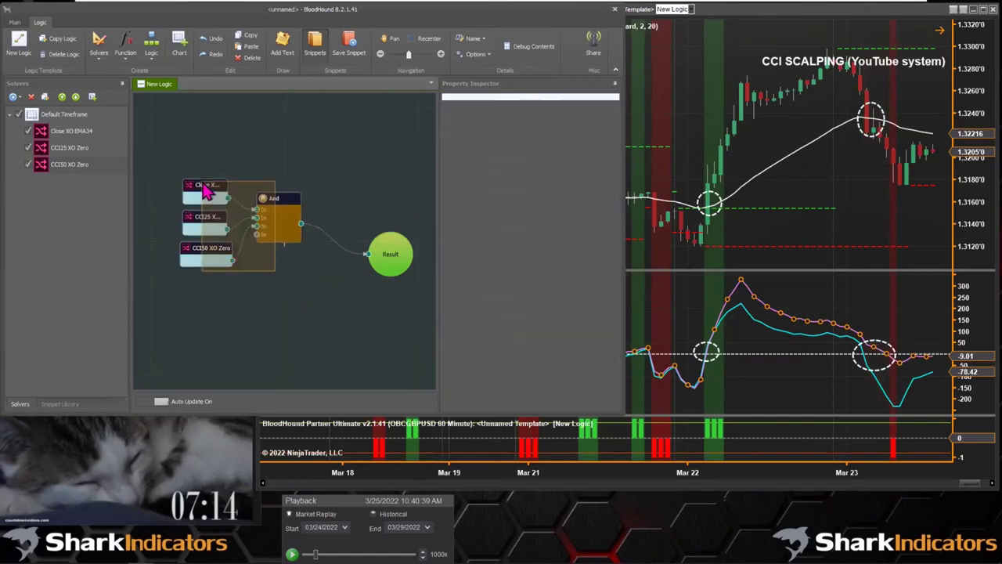
{"action": "left_click_drag", "start_coordinate": [278, 199], "coordinate": [253, 225]}
{"action": "left_click", "coordinate": [285, 349]}
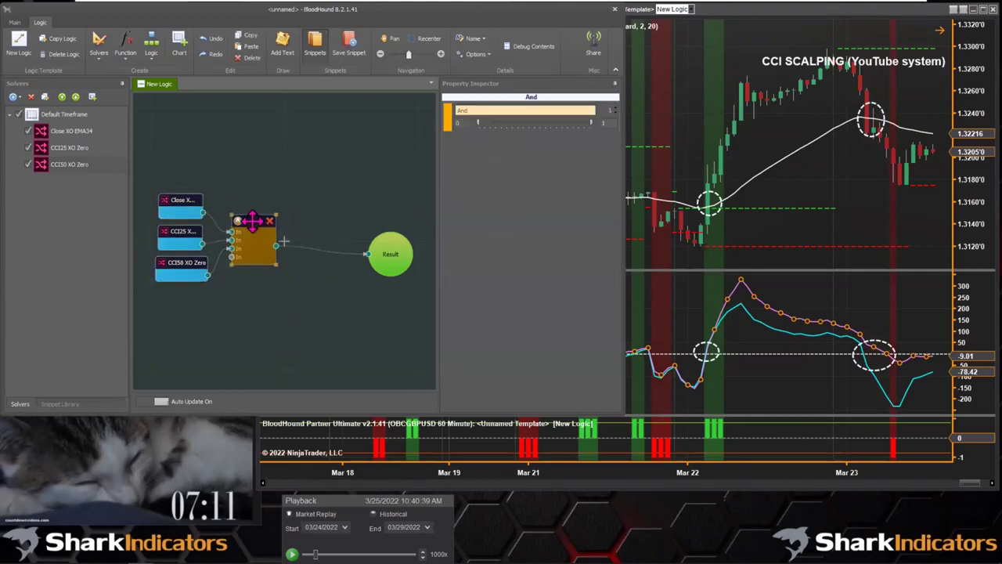
{"action": "left_click", "coordinate": [182, 198]}
{"action": "left_click", "coordinate": [552, 276]}
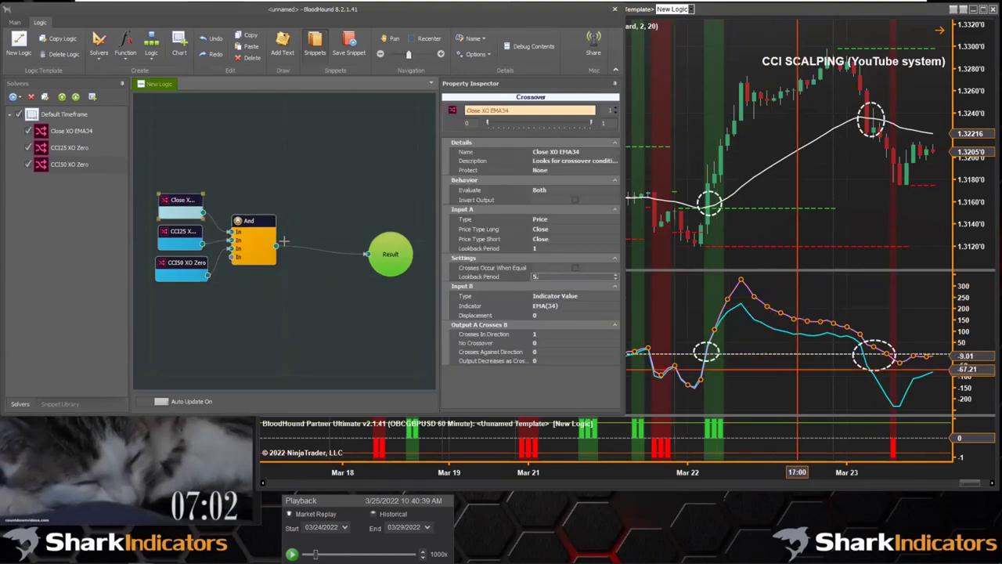
{"action": "left_click", "coordinate": [790, 368]}
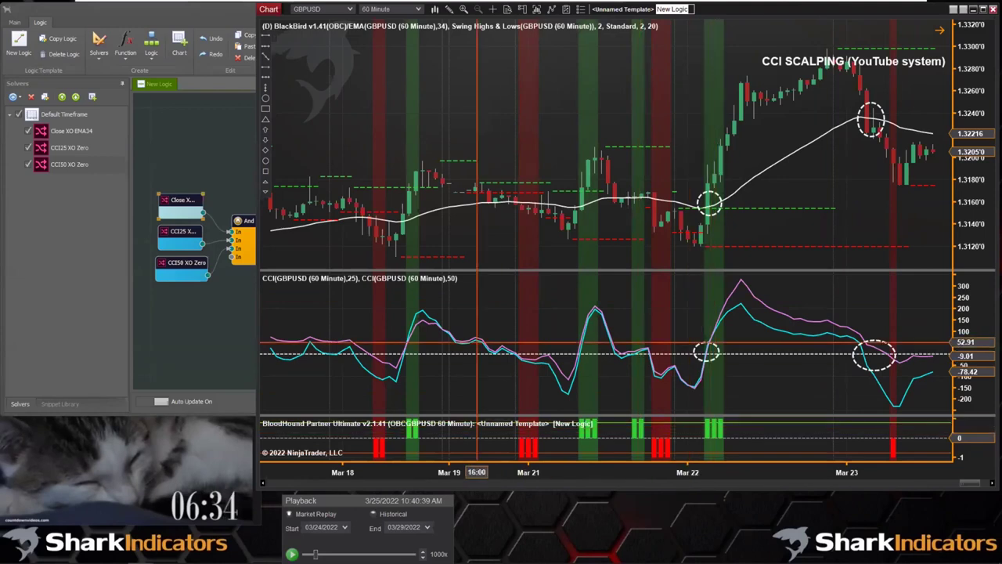
Insert a Signal Blocker node between the And node and Result, checking the chart's signals
{"action": "left_click", "coordinate": [206, 347]}
{"action": "left_click_drag", "start_coordinate": [376, 266], "coordinate": [401, 263]}
{"action": "right_click", "coordinate": [261, 133]}
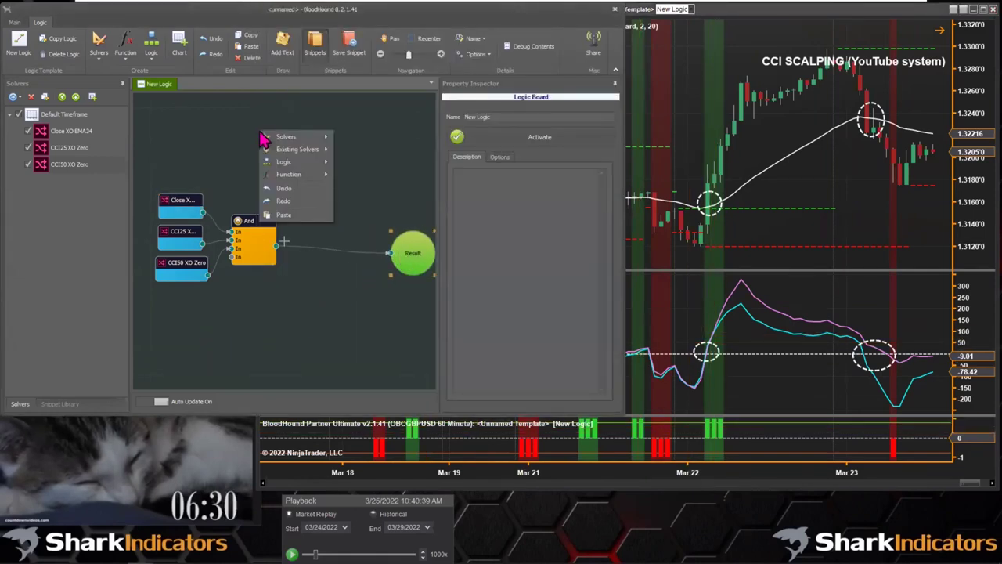
{"action": "mouse_move", "coordinate": [290, 175]}
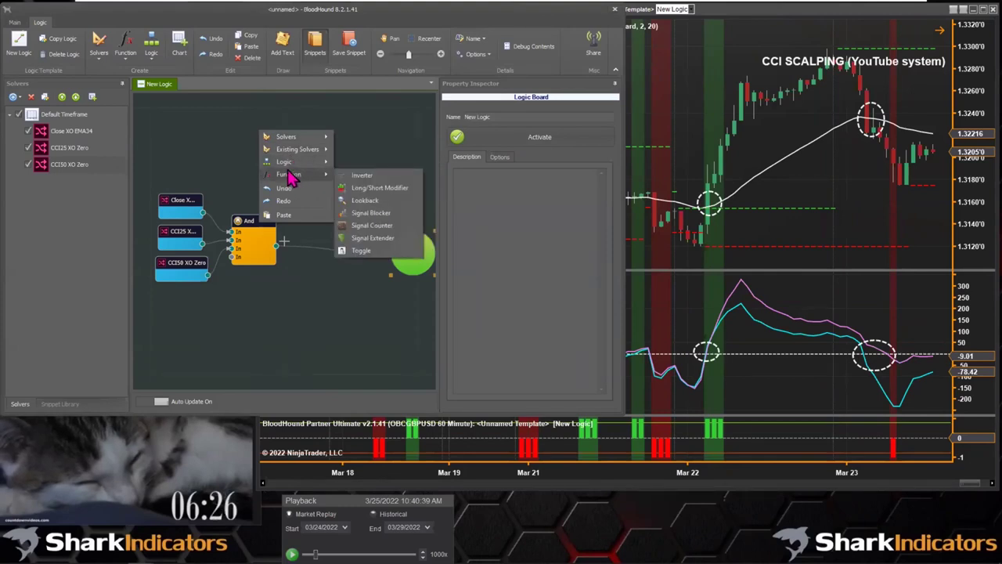
{"action": "left_click", "coordinate": [360, 214]}
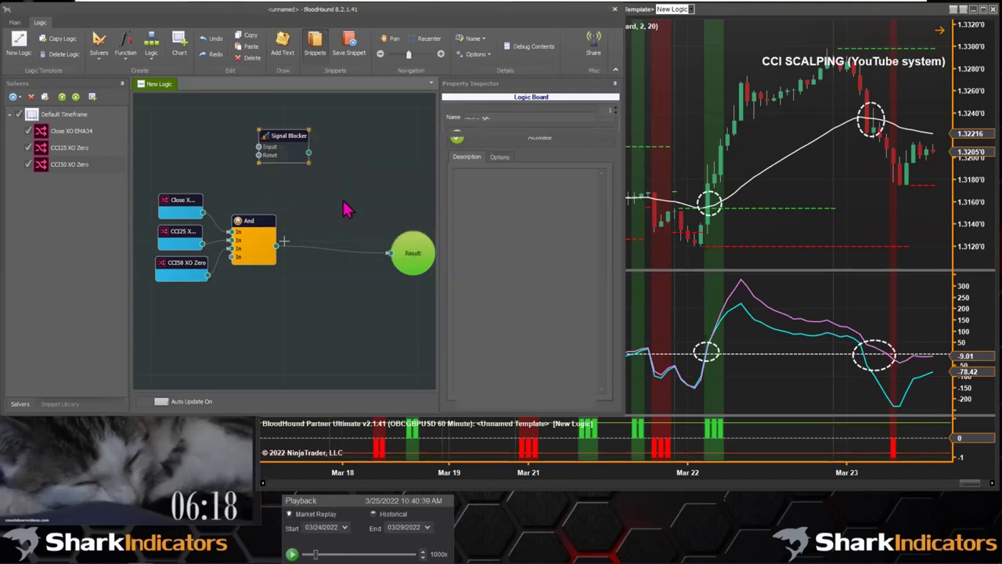
{"action": "left_click_drag", "start_coordinate": [285, 133], "coordinate": [329, 235]}
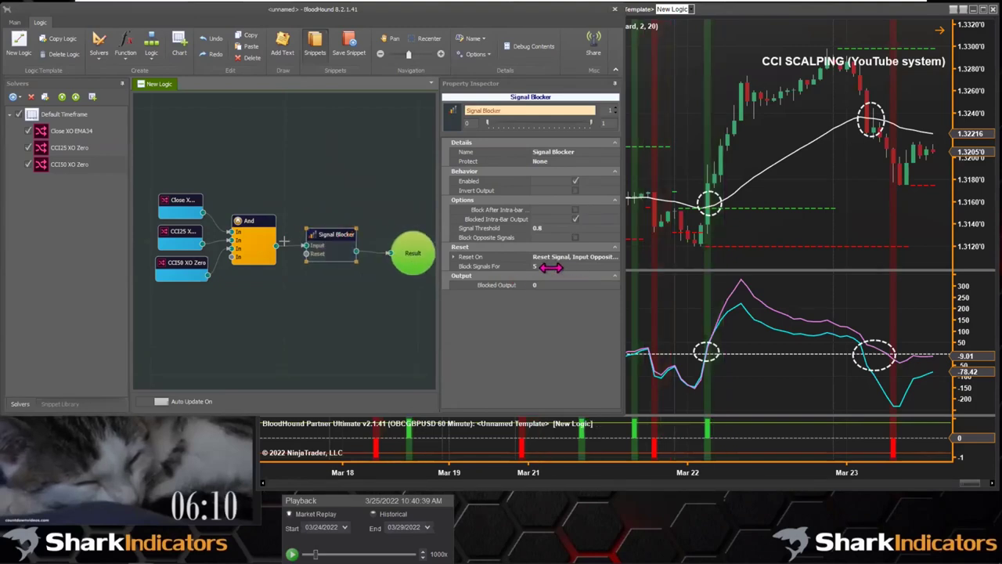
{"action": "left_click", "coordinate": [654, 373]}
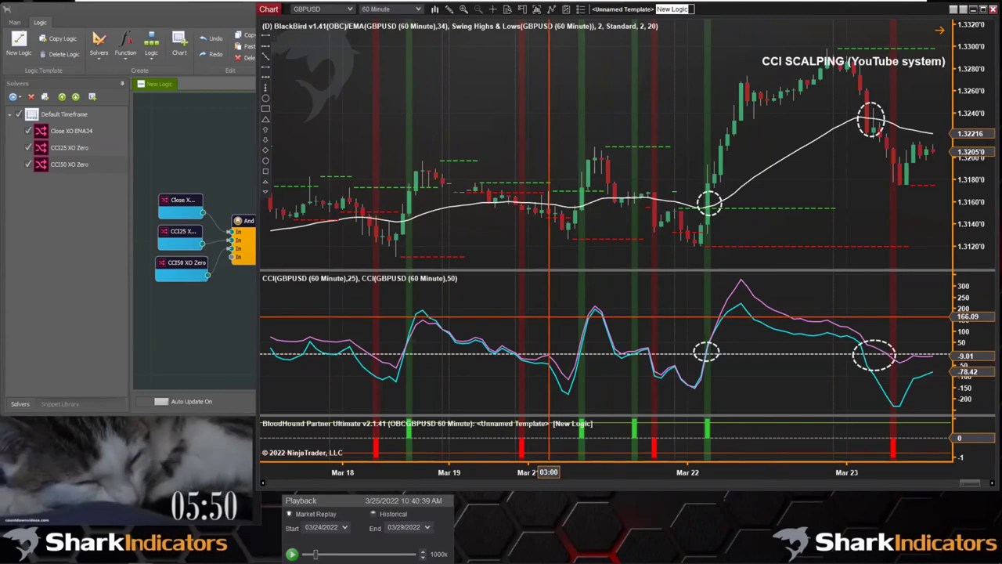
{"action": "left_click", "coordinate": [185, 336]}
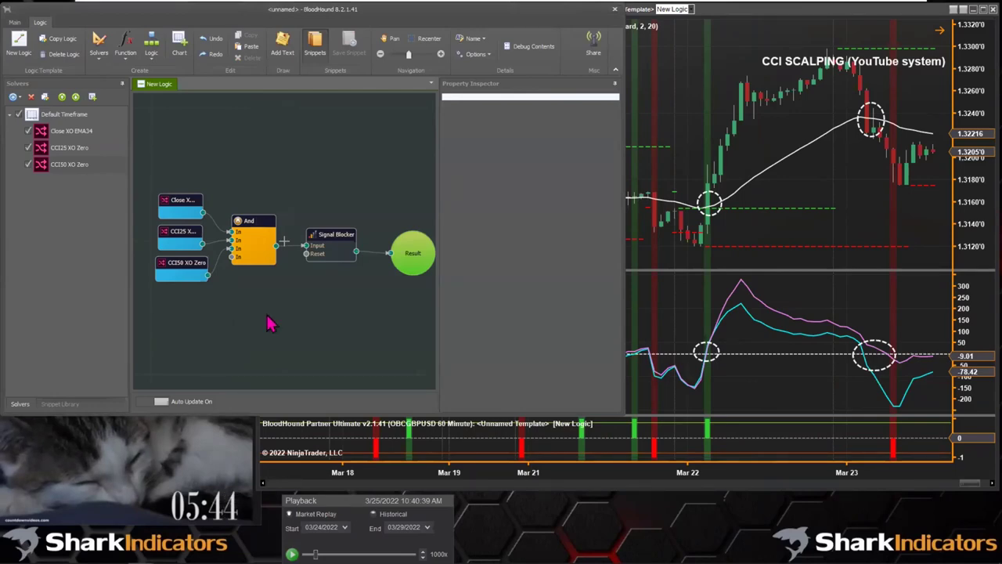
Bring the GBPUSD 60-minute chart back in front of the BloodHound editor
{"action": "left_click", "coordinate": [765, 203]}
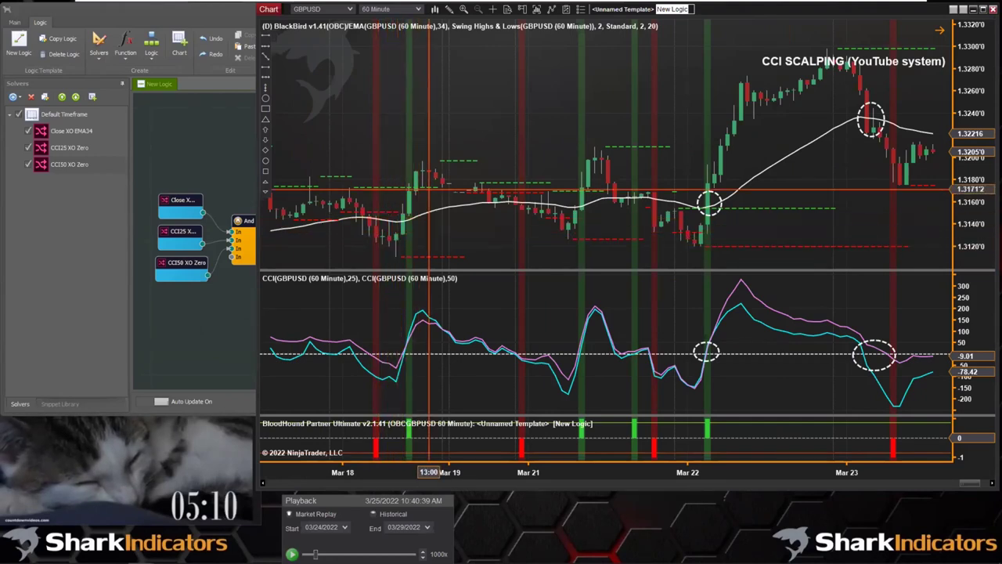
Add a Threshold solver node and wire it to Result
{"action": "left_click", "coordinate": [168, 307]}
{"action": "right_click", "coordinate": [177, 301]}
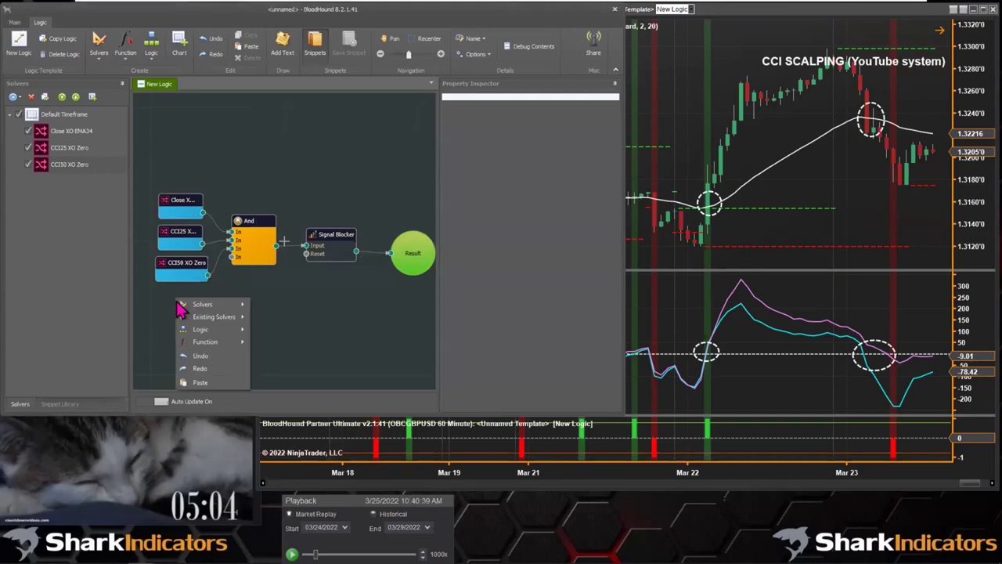
{"action": "mouse_move", "coordinate": [204, 304]}
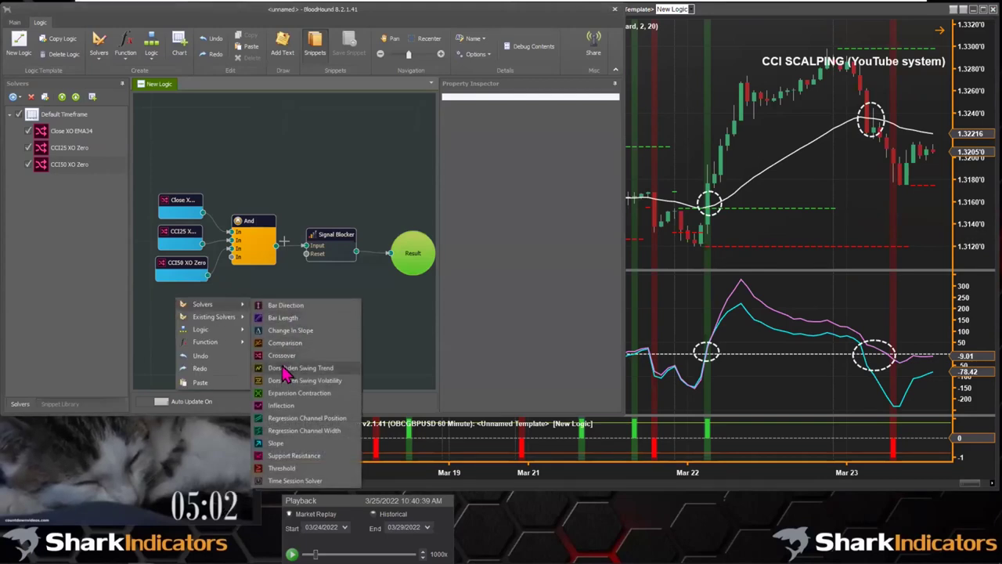
{"action": "left_click", "coordinate": [280, 468]}
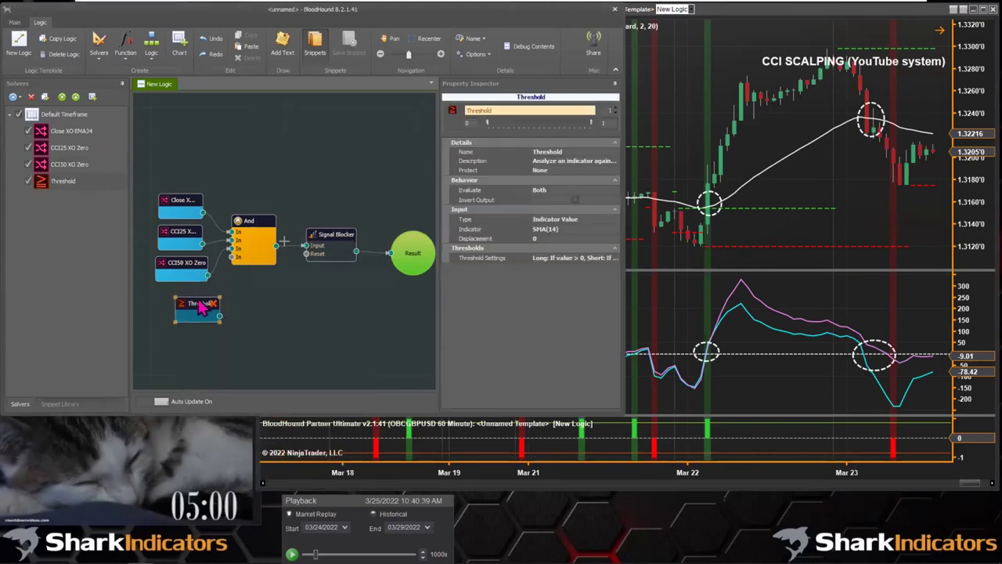
{"action": "left_click_drag", "start_coordinate": [209, 306], "coordinate": [408, 287]}
{"action": "left_click", "coordinate": [165, 304]}
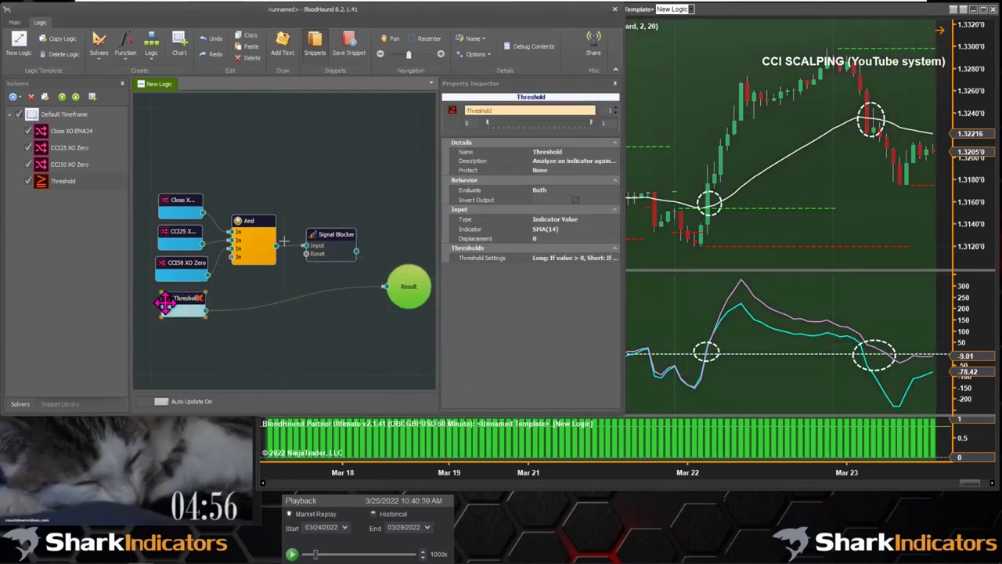
Choose SharkIndicators > Tools > Time Block as the Threshold's indicator
{"action": "left_click", "coordinate": [551, 230]}
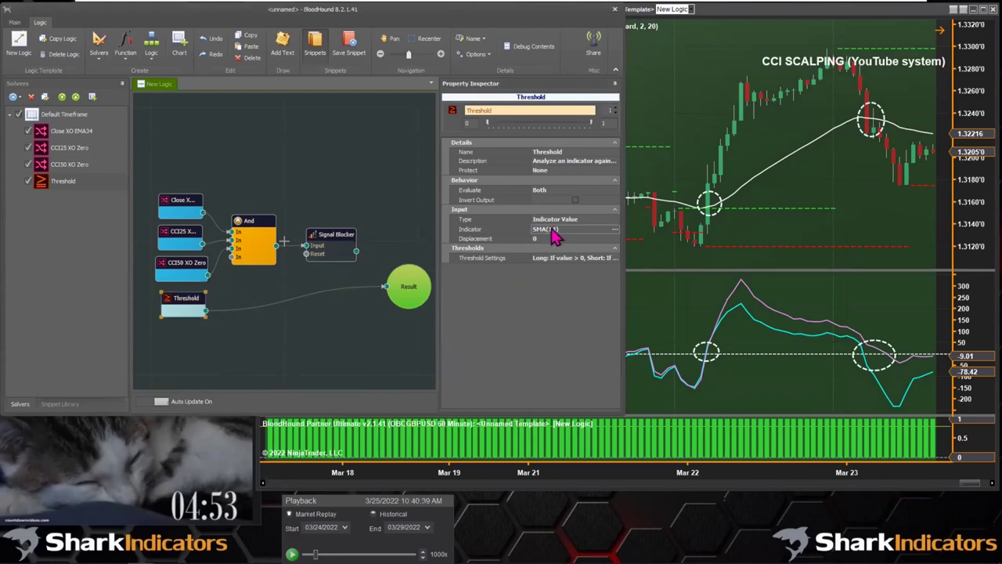
{"action": "left_click", "coordinate": [613, 230]}
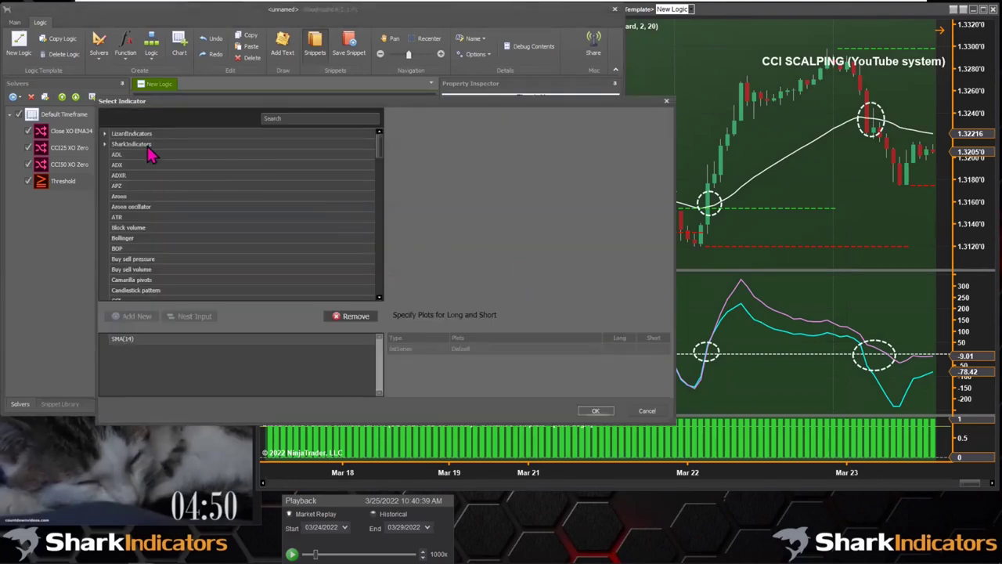
{"action": "double_click", "coordinate": [133, 146]}
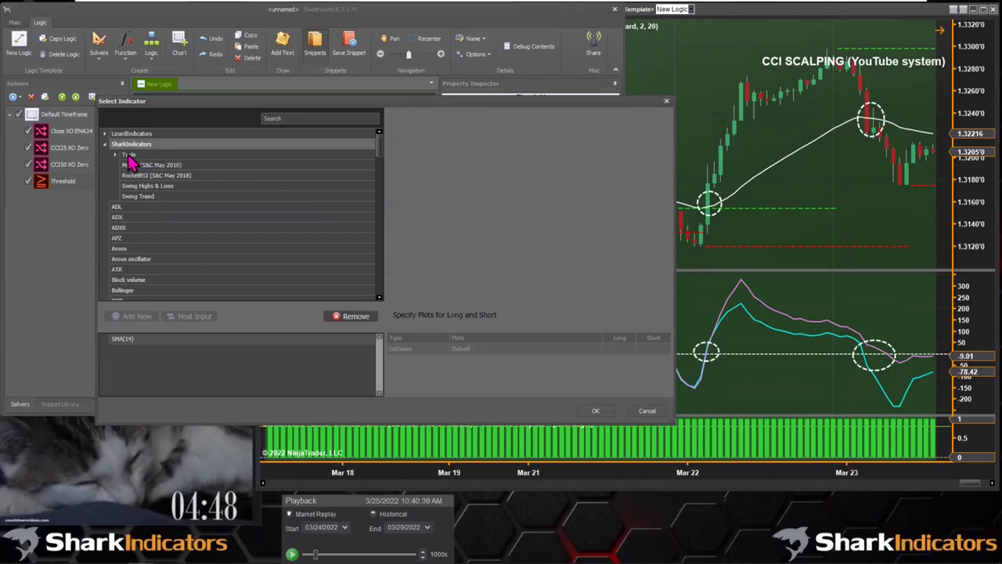
{"action": "double_click", "coordinate": [129, 156]}
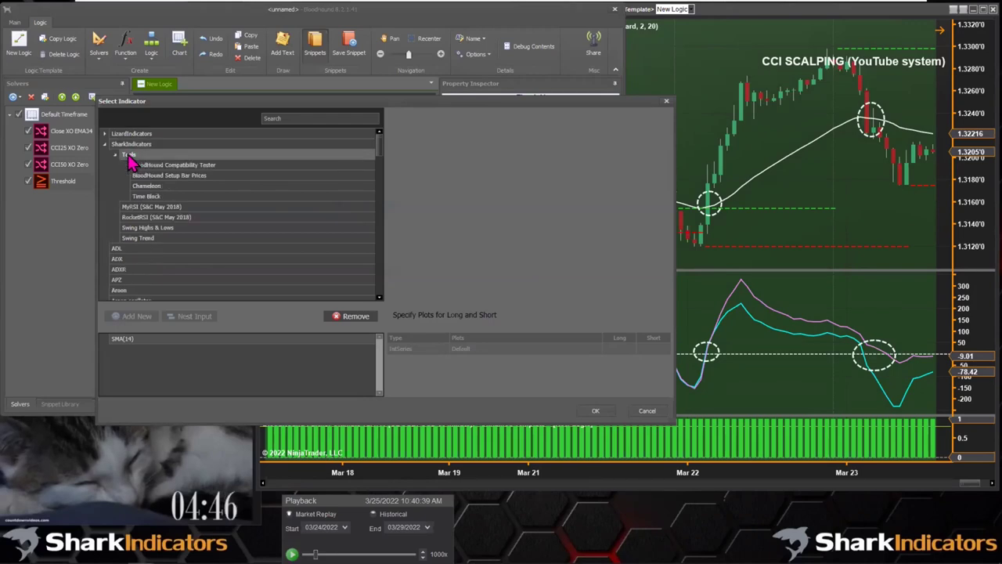
{"action": "left_click", "coordinate": [147, 196]}
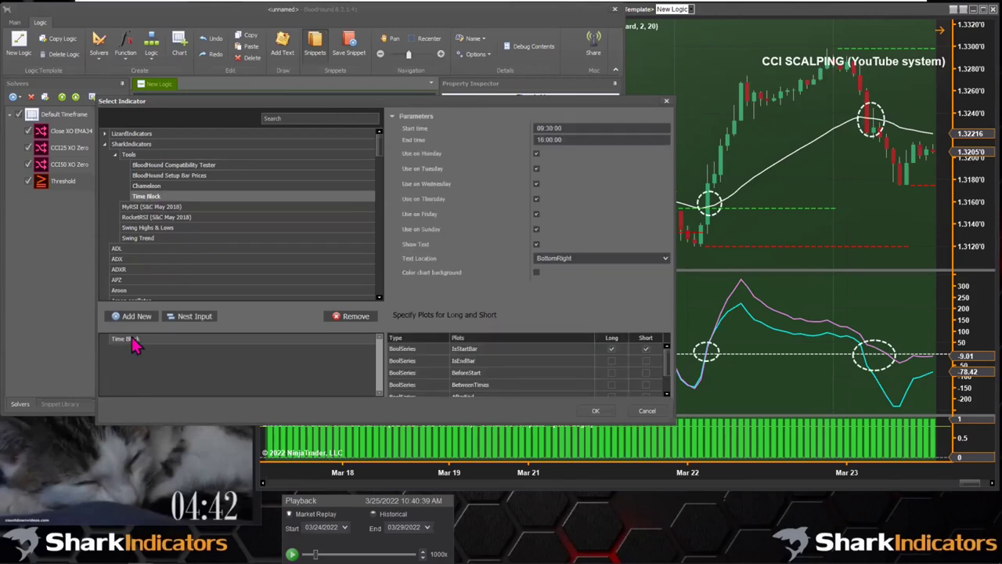
Set the Time Block to 06:00–12:00 without Sunday, using BetweenTimes, and confirm
{"action": "left_click", "coordinate": [131, 342]}
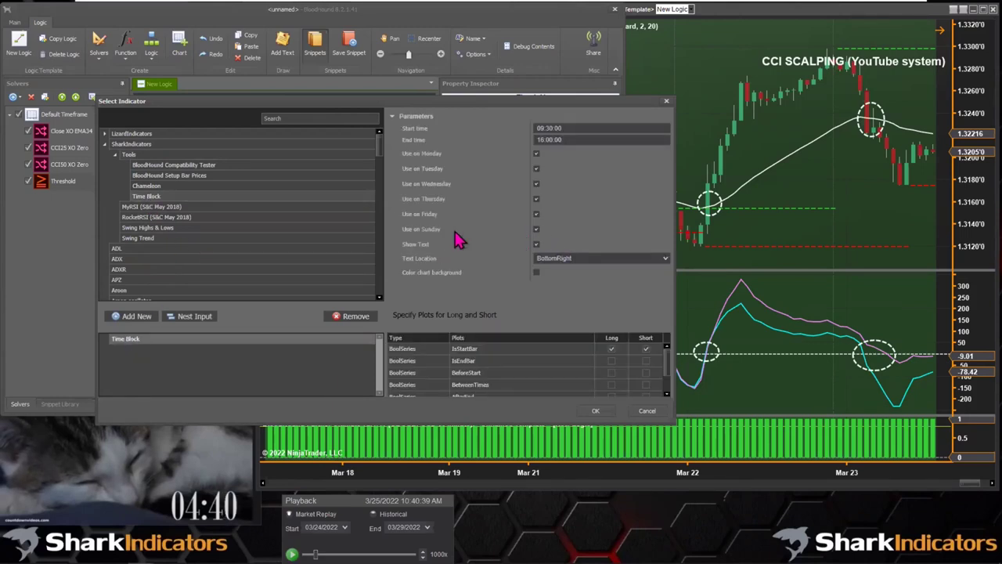
{"action": "left_click", "coordinate": [537, 230]}
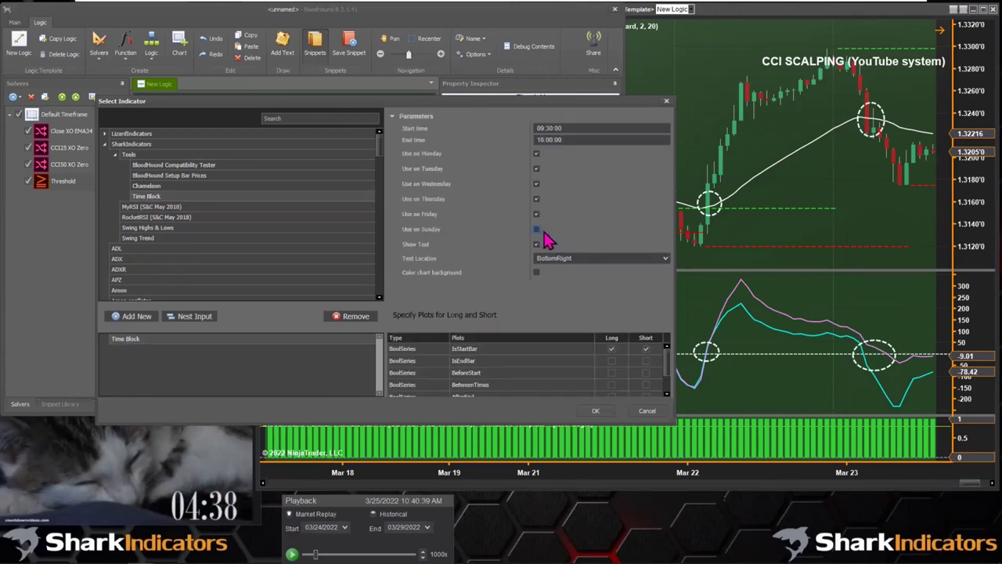
{"action": "left_click", "coordinate": [540, 129]}
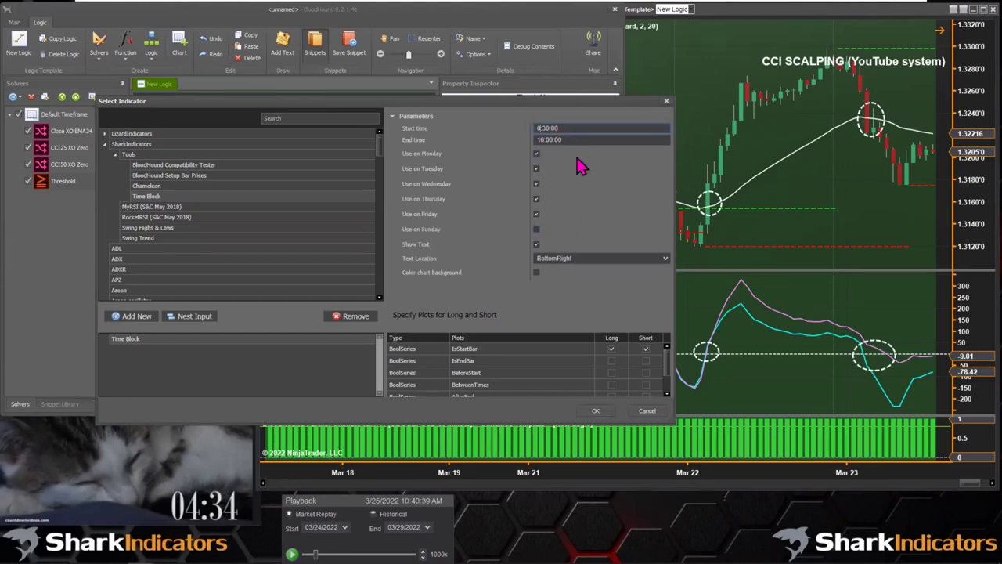
{"action": "type", "text": "8"}
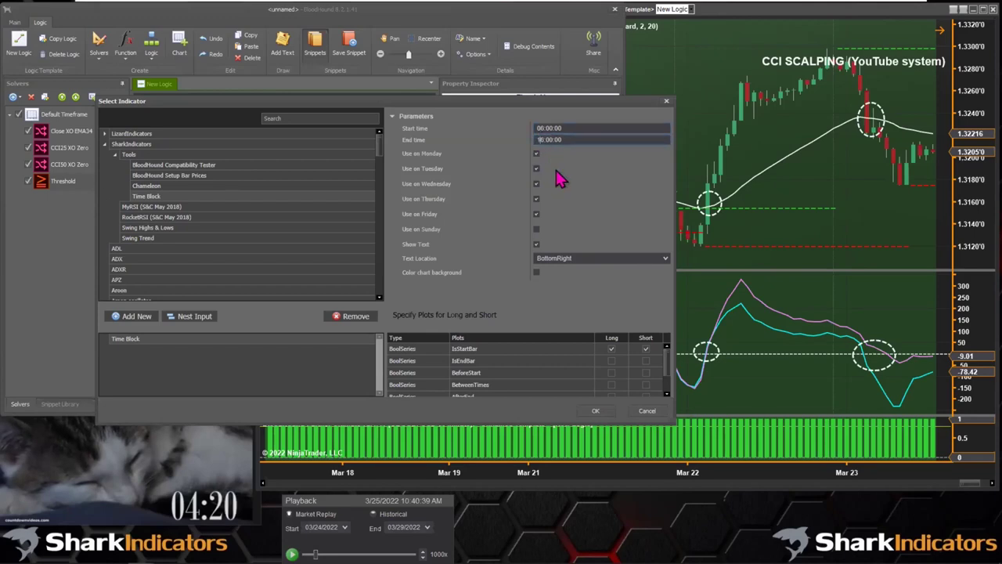
{"action": "type", "text": "8"}
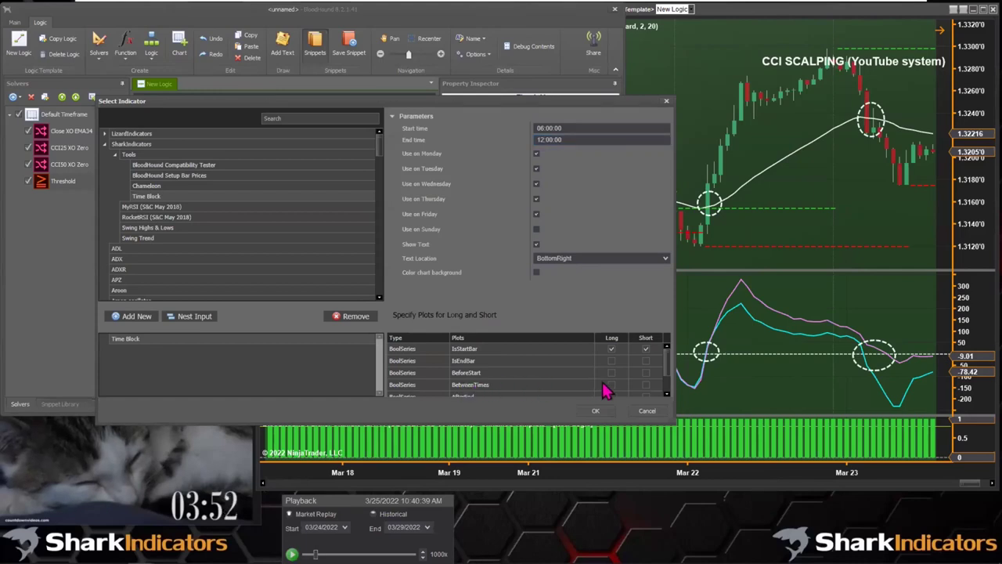
{"action": "left_click", "coordinate": [646, 384]}
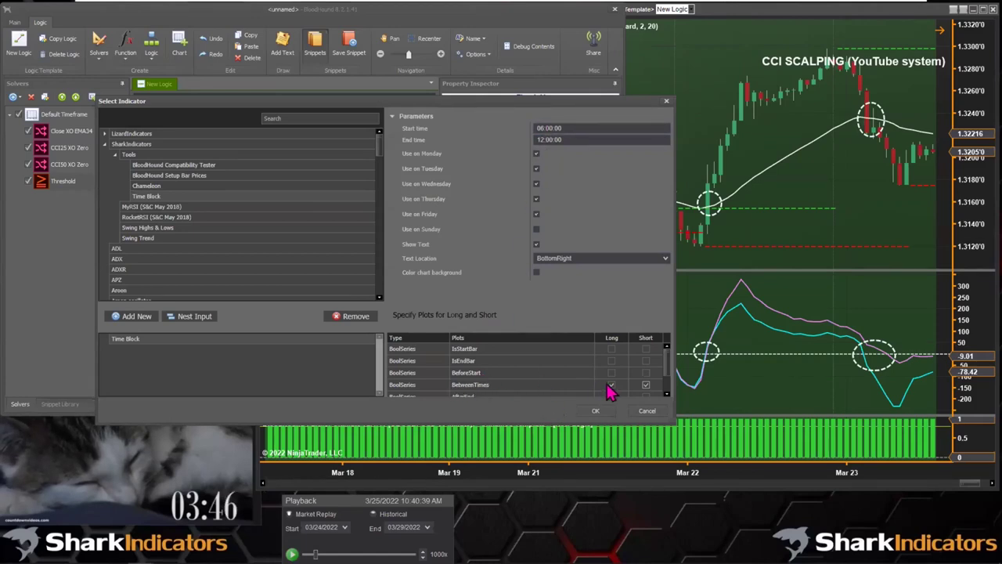
{"action": "left_click", "coordinate": [594, 410]}
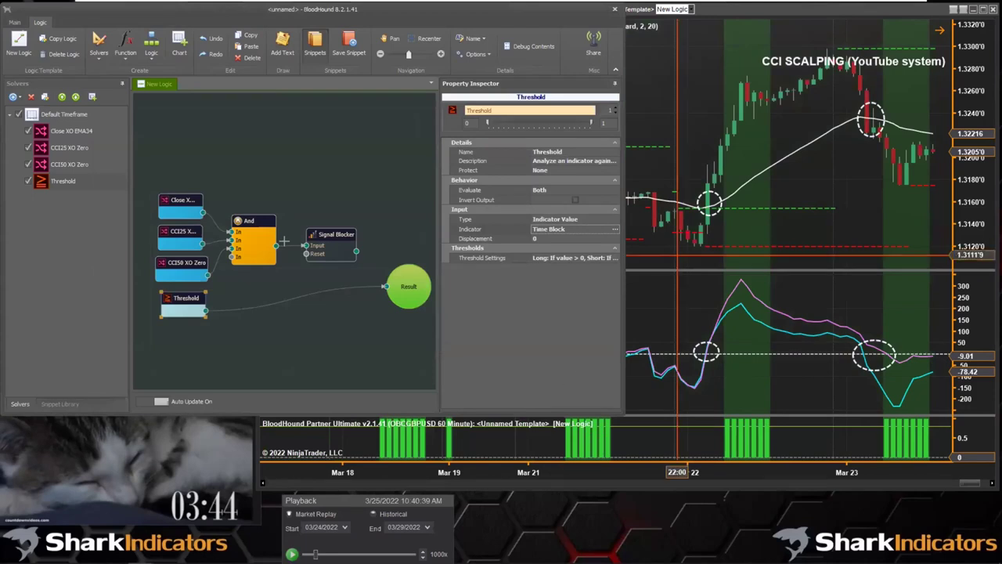
Check the shaded hours on the chart, then open the Threshold Rules for the Time Block
{"action": "left_click", "coordinate": [677, 254]}
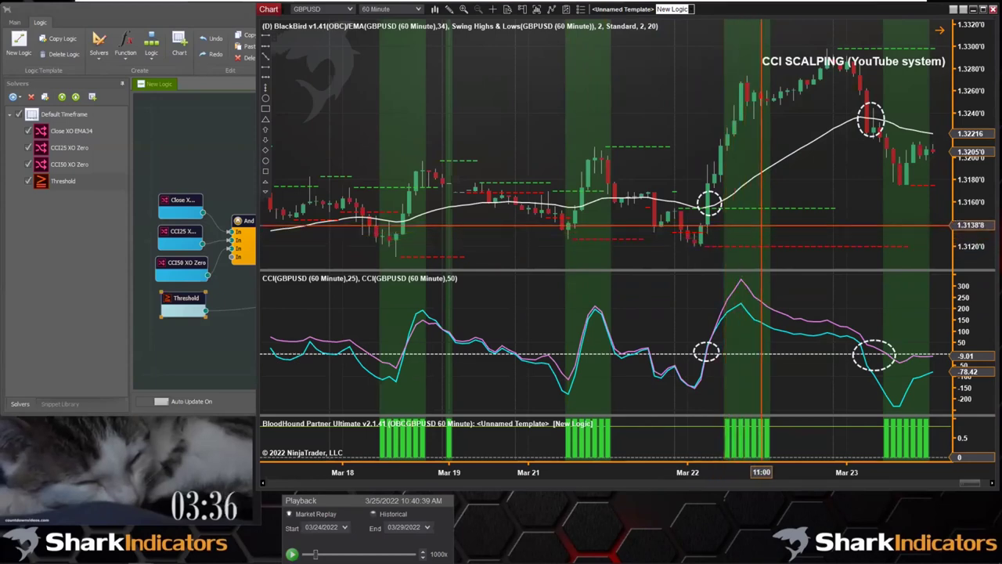
{"action": "left_click", "coordinate": [184, 304]}
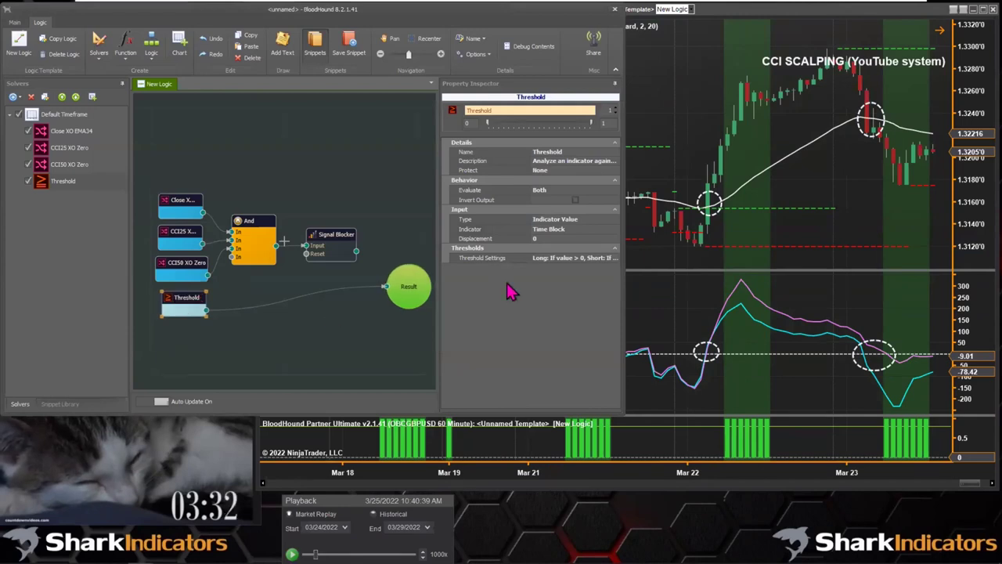
{"action": "left_click", "coordinate": [548, 258]}
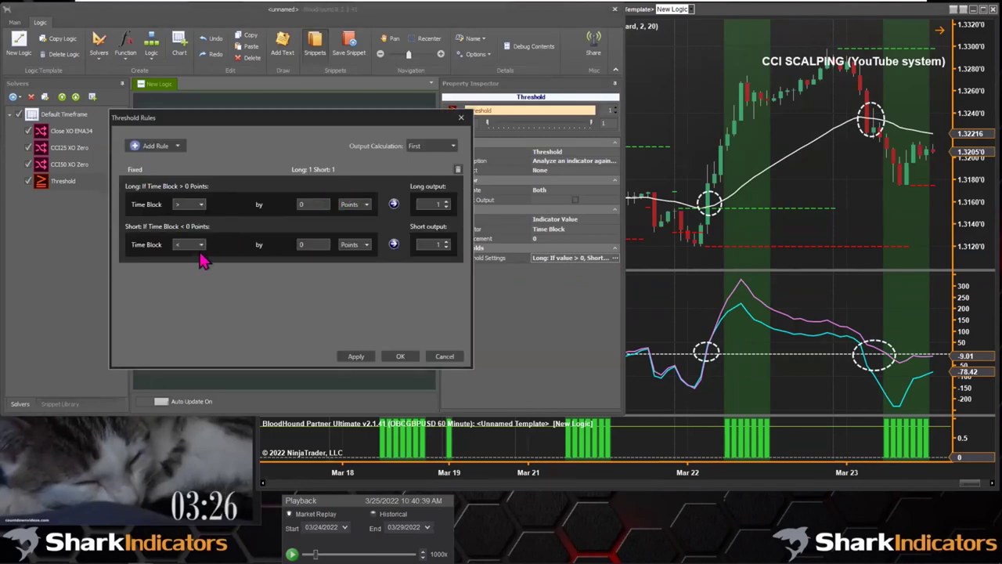
Make the Threshold short rule trigger on Time Block > 0 Points, then apply and close
{"action": "left_click", "coordinate": [202, 246]}
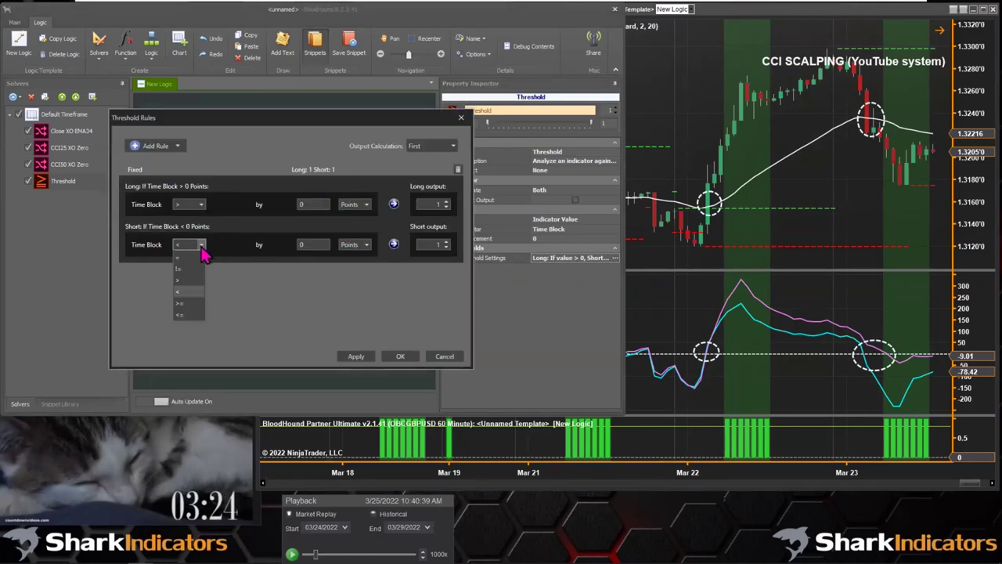
{"action": "left_click", "coordinate": [199, 285]}
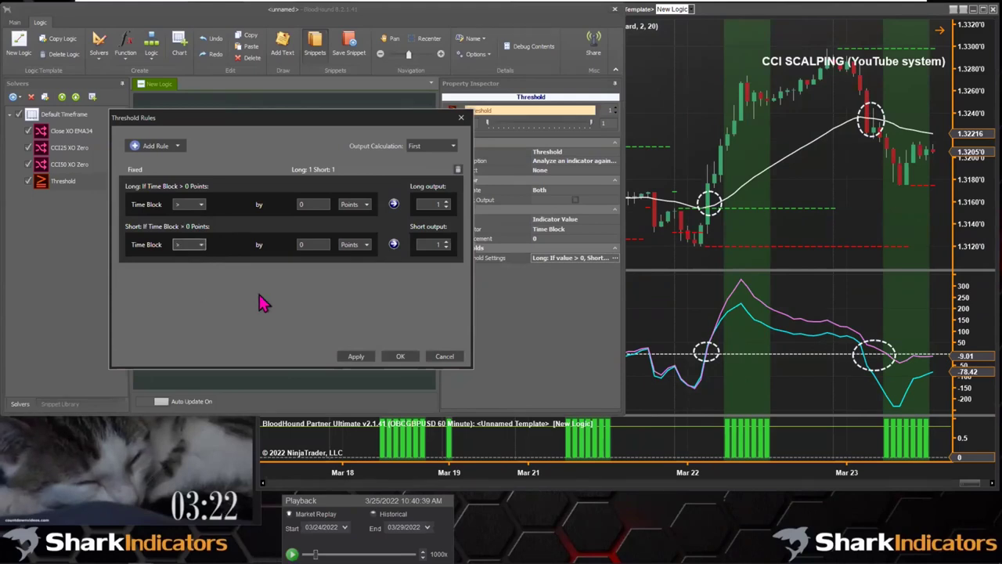
{"action": "left_click", "coordinate": [355, 356]}
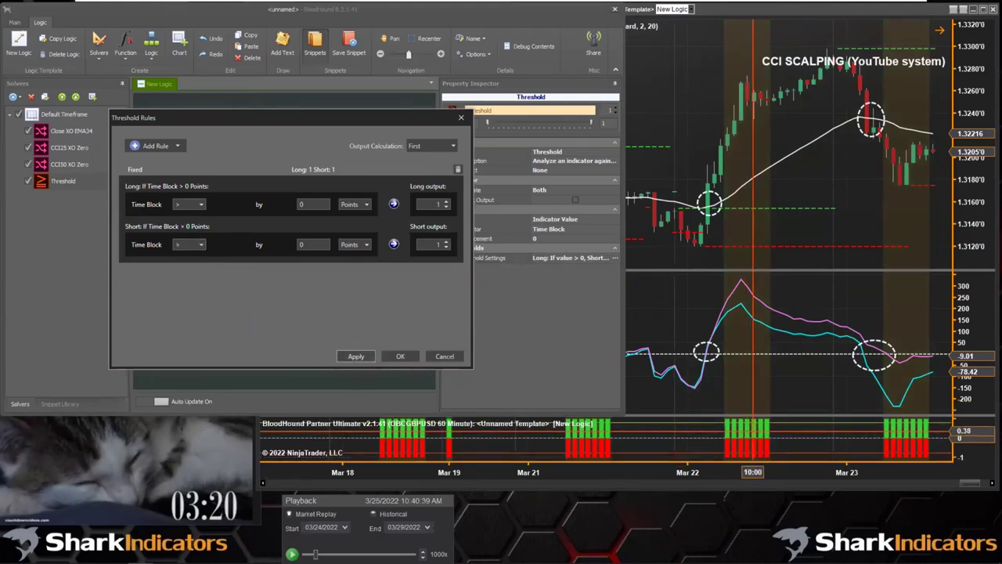
{"action": "left_click", "coordinate": [395, 356]}
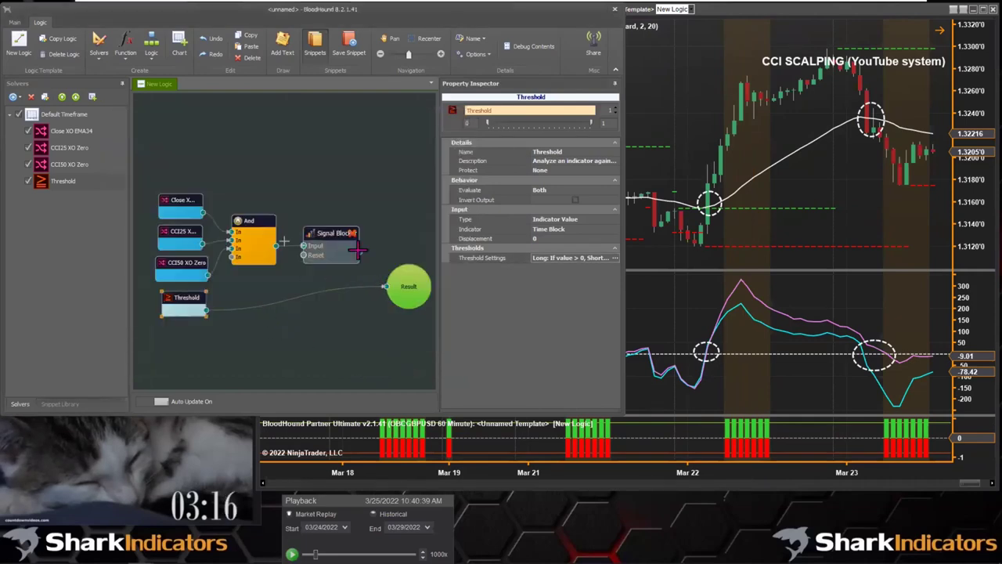
Wire Signal Blocker to Result and connect the Threshold output into the And node
{"action": "left_click_drag", "start_coordinate": [356, 251], "coordinate": [385, 286]}
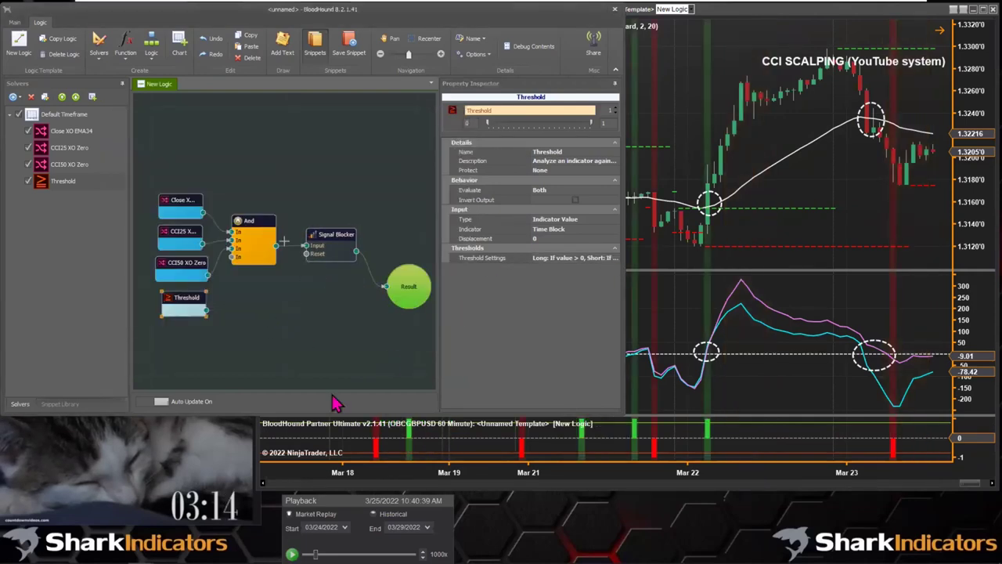
{"action": "left_click_drag", "start_coordinate": [327, 412], "coordinate": [321, 334]}
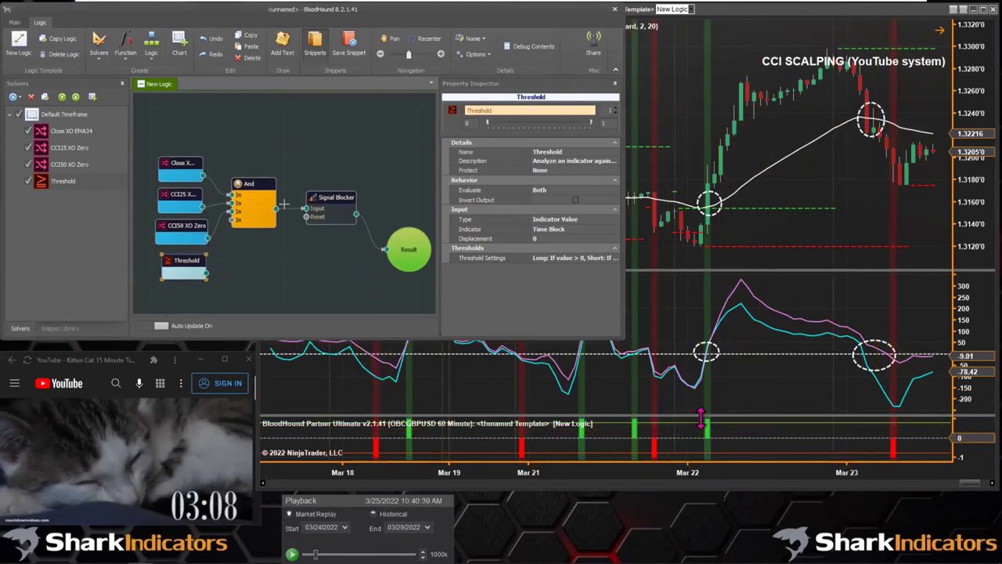
{"action": "left_click_drag", "start_coordinate": [185, 268], "coordinate": [250, 223]}
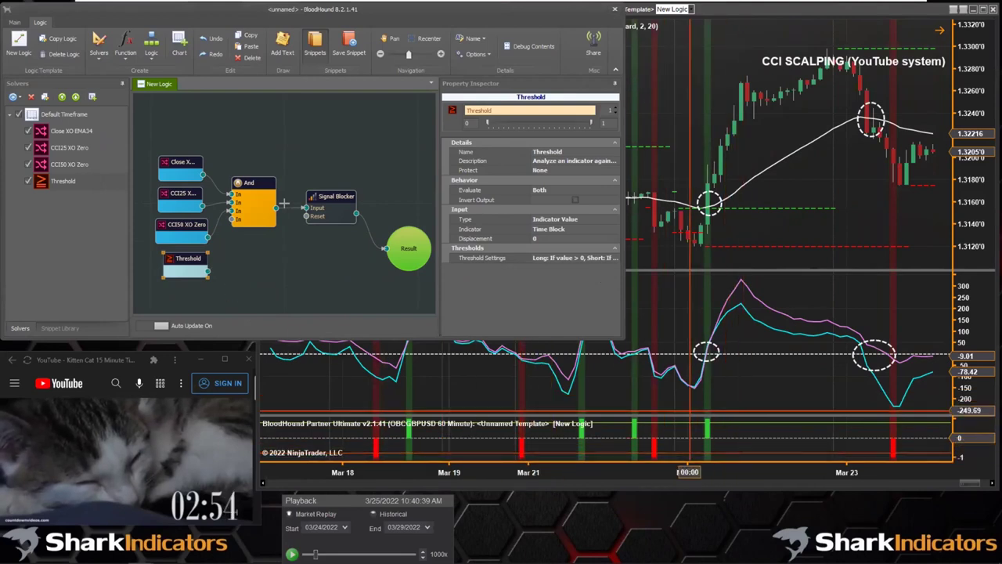
{"action": "left_click_drag", "start_coordinate": [208, 272], "coordinate": [238, 228]}
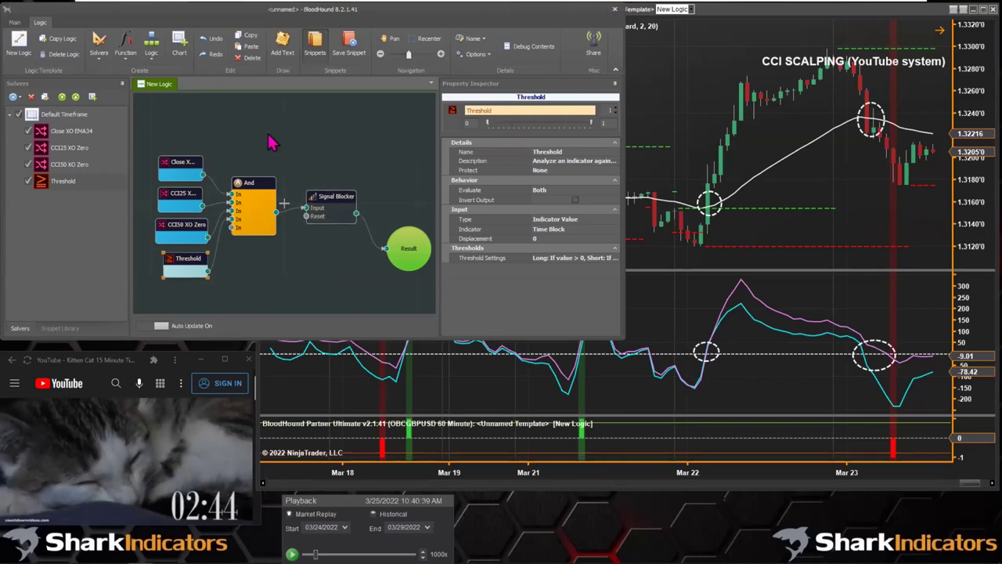
{"action": "left_click", "coordinate": [14, 22]}
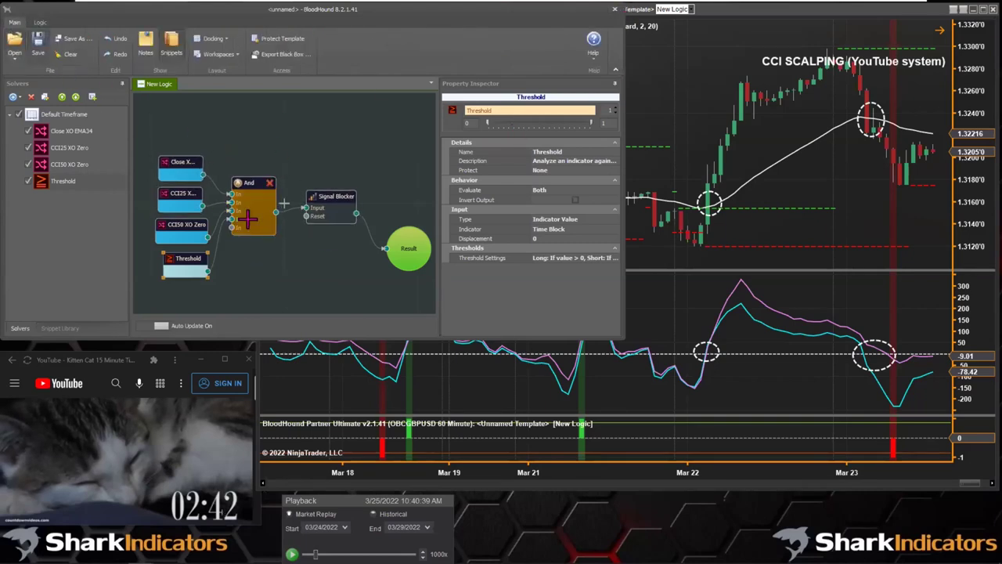
Overwrite the 'EMA34 and CCI25-50 Forex system.bht' template with this logic and close BloodHound
{"action": "left_click", "coordinate": [38, 44]}
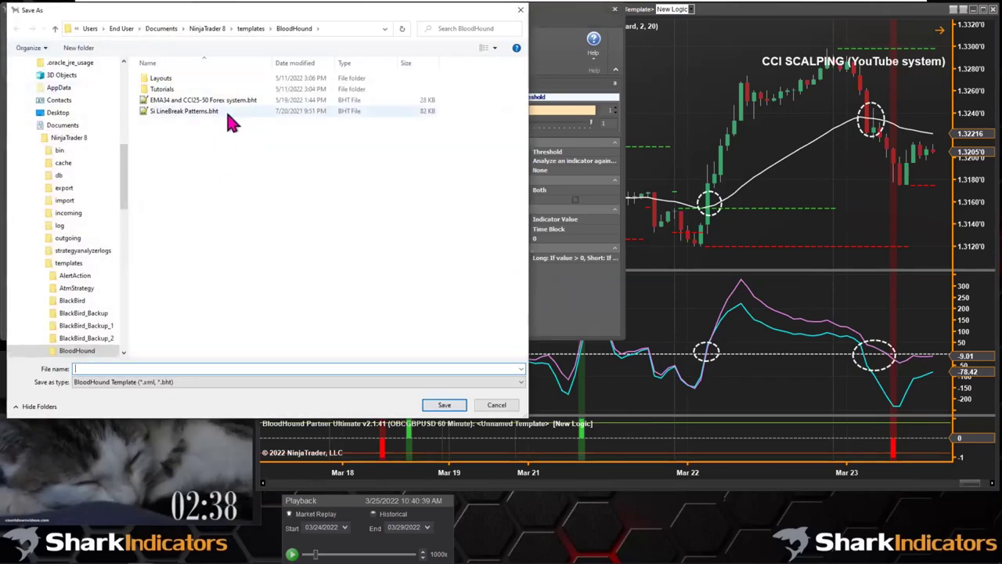
{"action": "left_click", "coordinate": [223, 102]}
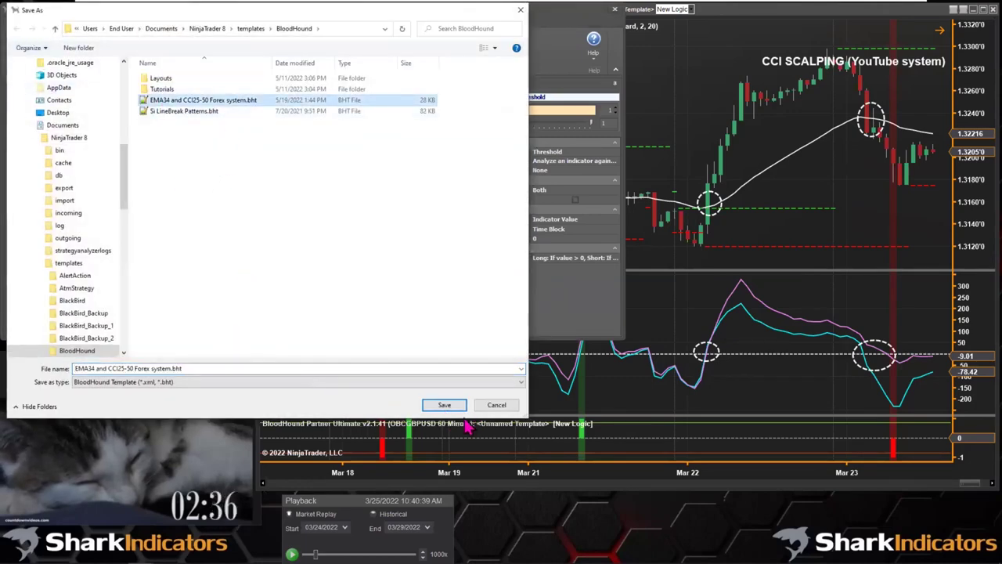
{"action": "left_click", "coordinate": [438, 406]}
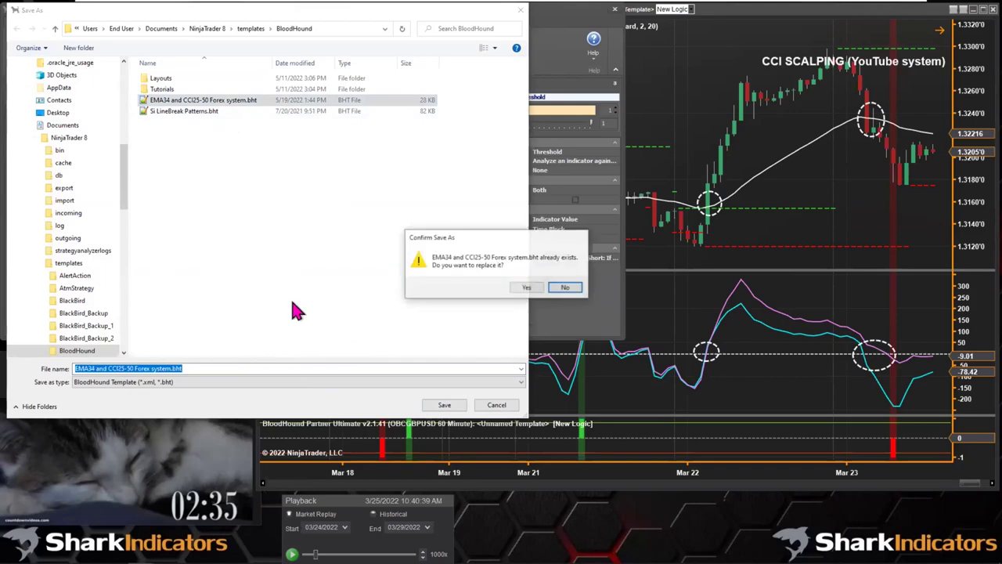
{"action": "left_click", "coordinate": [526, 288]}
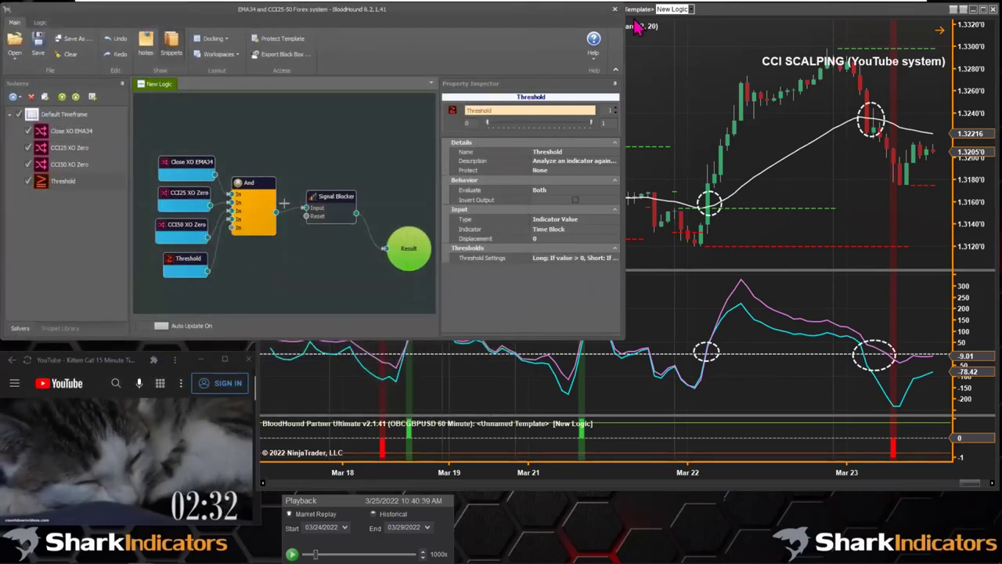
{"action": "left_click", "coordinate": [615, 9]}
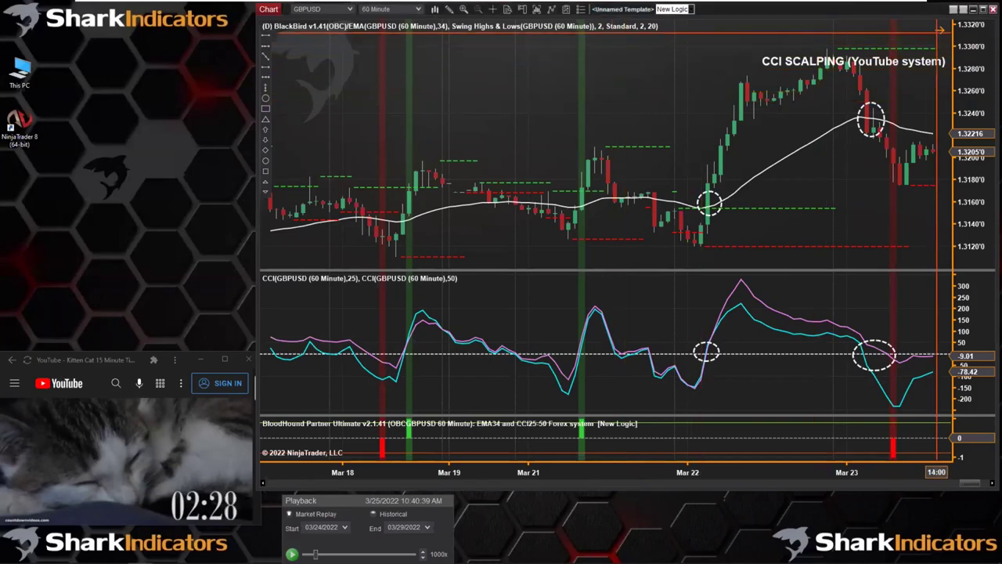
Jump to the latest GBPUSD bars, stretch them to show Mar 24–25, and reopen BloodHound
{"action": "left_click", "coordinate": [939, 30]}
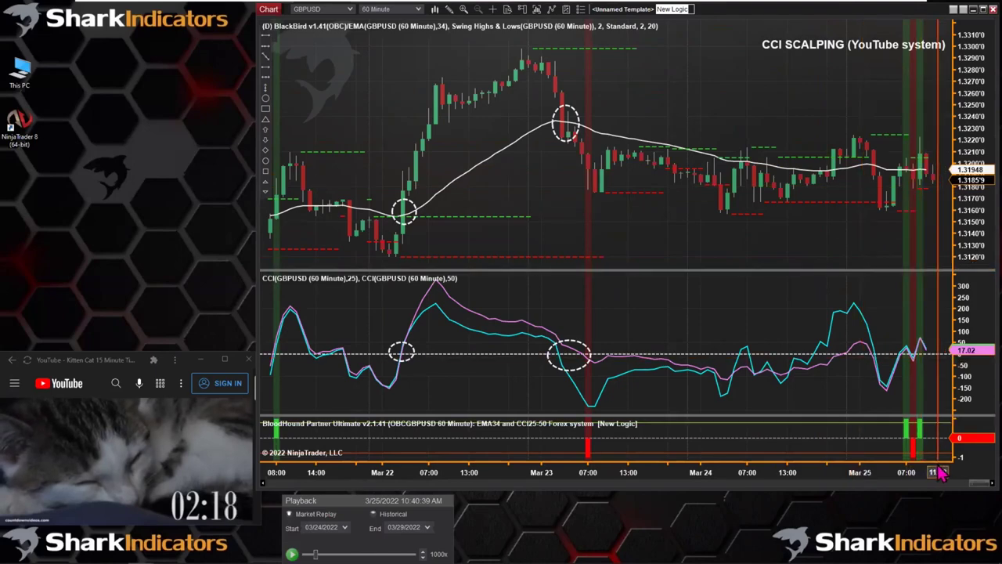
{"action": "left_click_drag", "start_coordinate": [937, 478], "coordinate": [763, 479]}
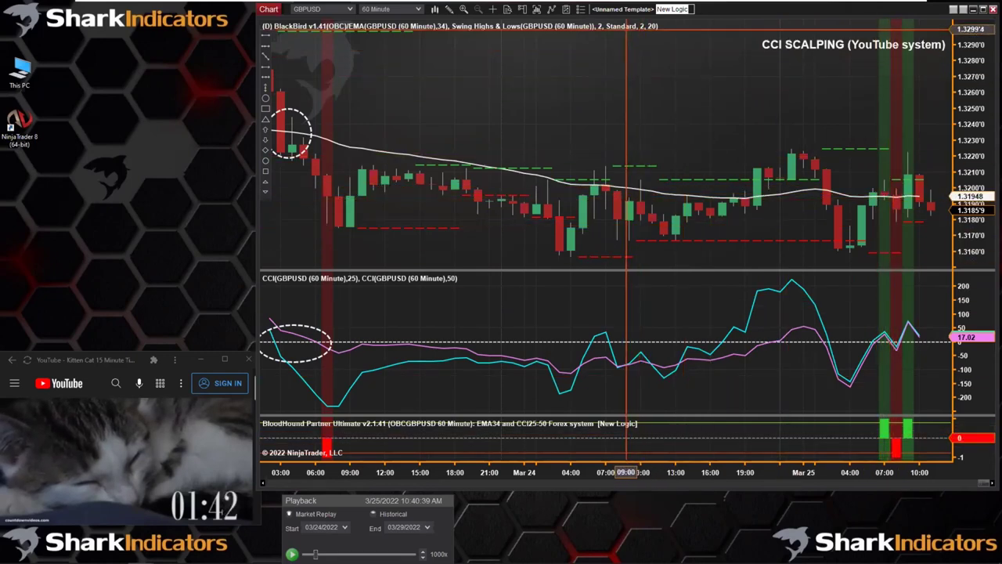
{"action": "left_click", "coordinate": [672, 8]}
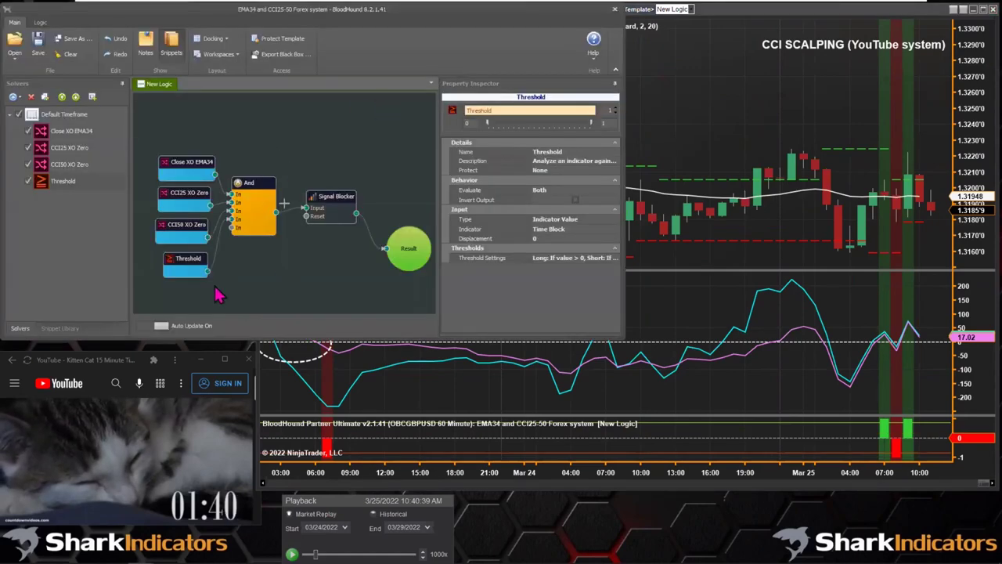
Add a Bar Direction solver below Threshold and feed its output into the And node
{"action": "left_click_drag", "start_coordinate": [188, 266], "coordinate": [188, 262]}
{"action": "right_click", "coordinate": [262, 280]}
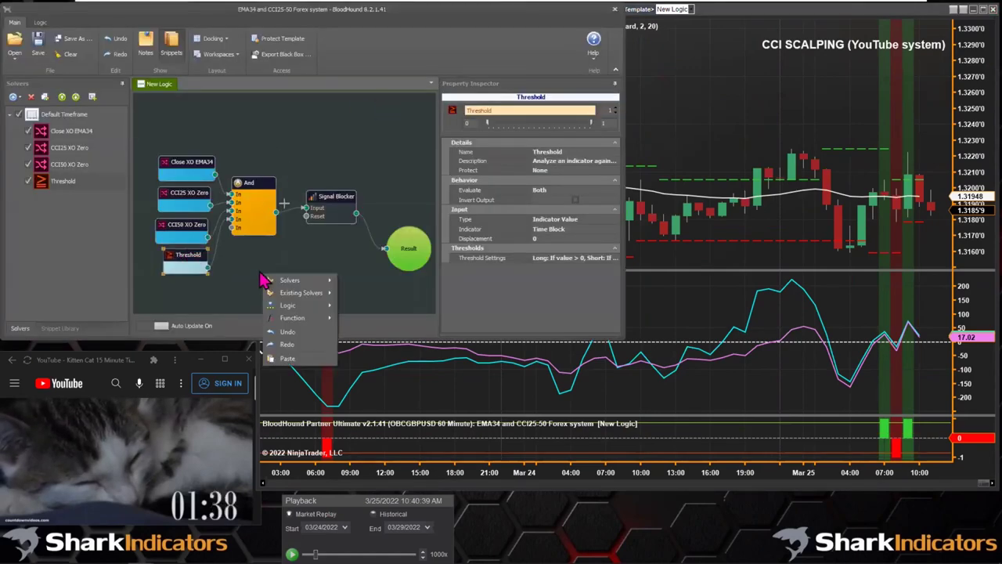
{"action": "mouse_move", "coordinate": [310, 280]}
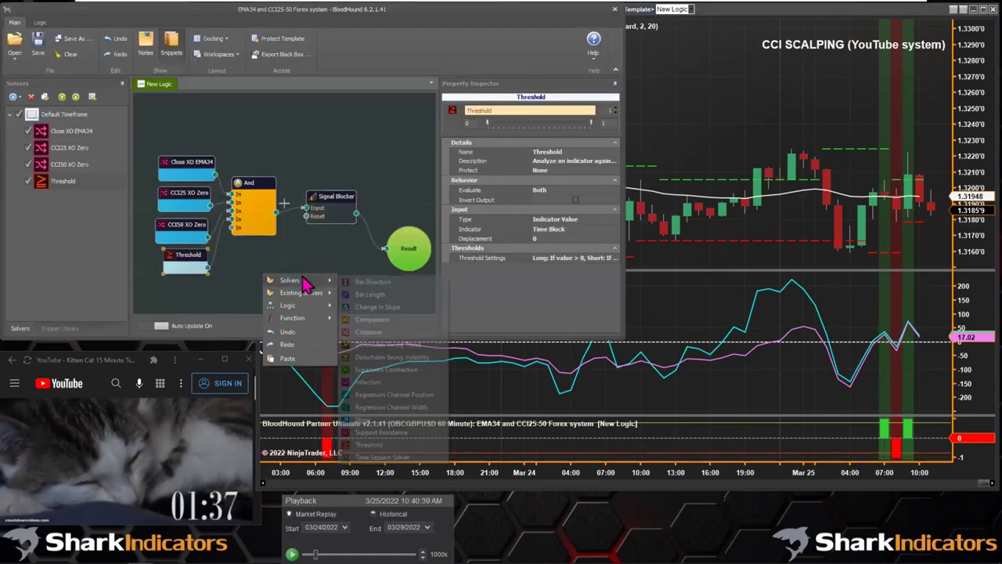
{"action": "left_click", "coordinate": [372, 282]}
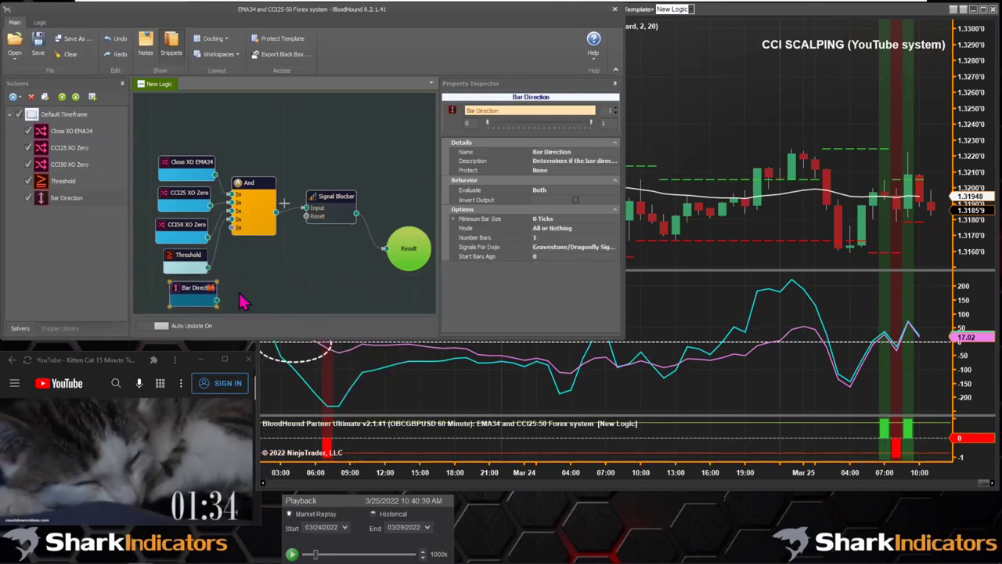
{"action": "left_click", "coordinate": [185, 288]}
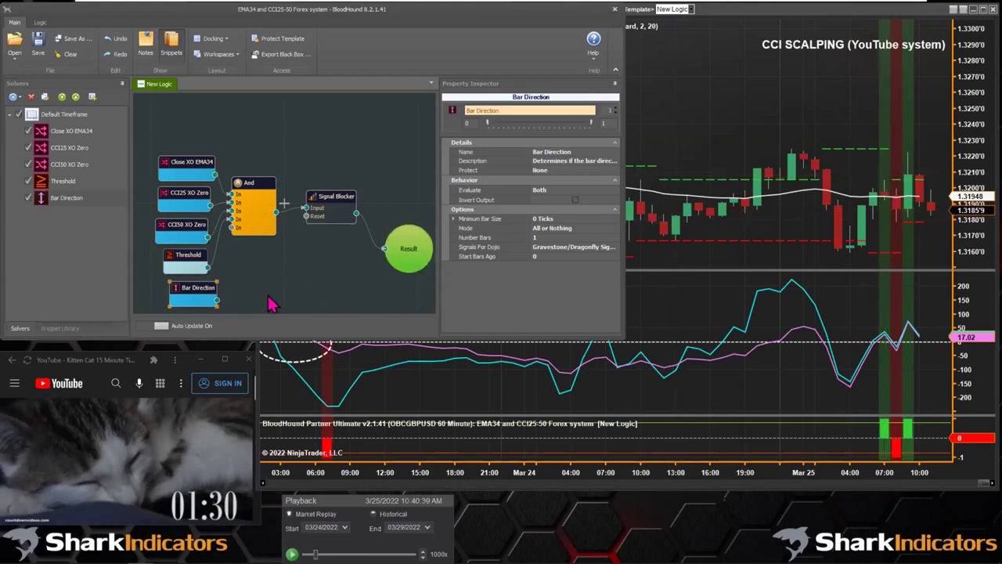
{"action": "left_click_drag", "start_coordinate": [216, 300], "coordinate": [236, 227]}
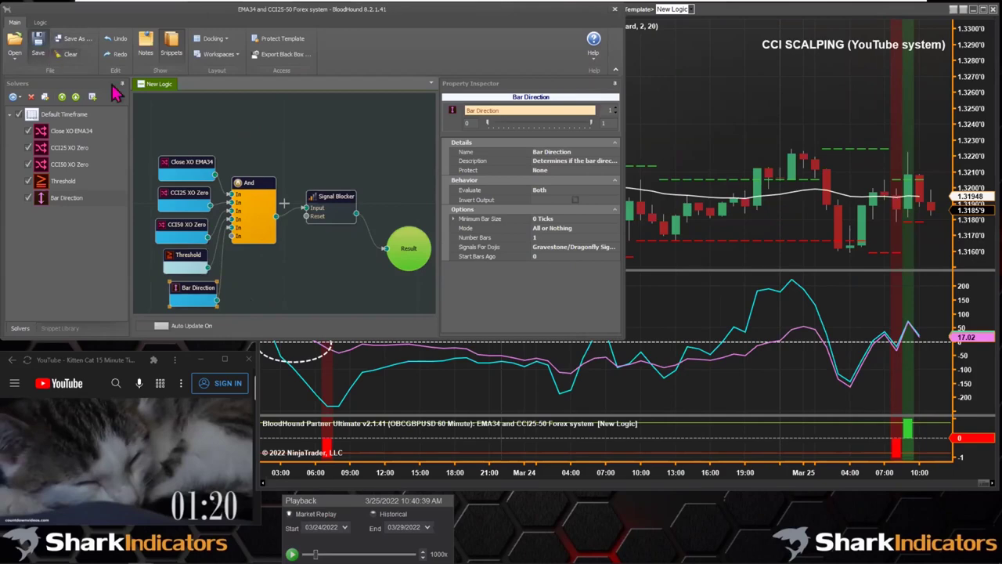
Close BloodHound, maximize the chart, scroll back to late February–Mar 10, then restore the window
{"action": "left_click", "coordinate": [614, 10]}
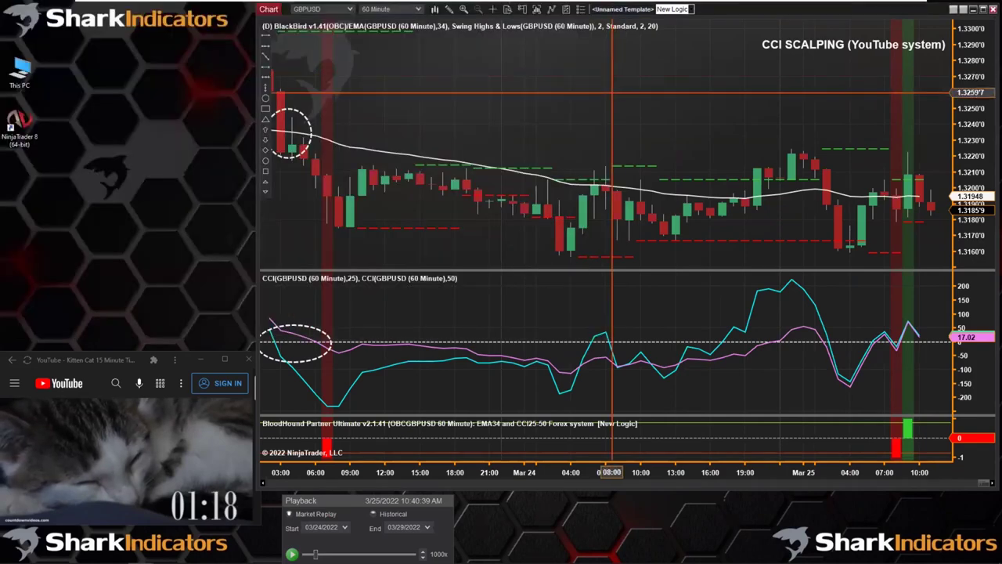
{"action": "left_click_drag", "start_coordinate": [520, 472], "coordinate": [656, 473]}
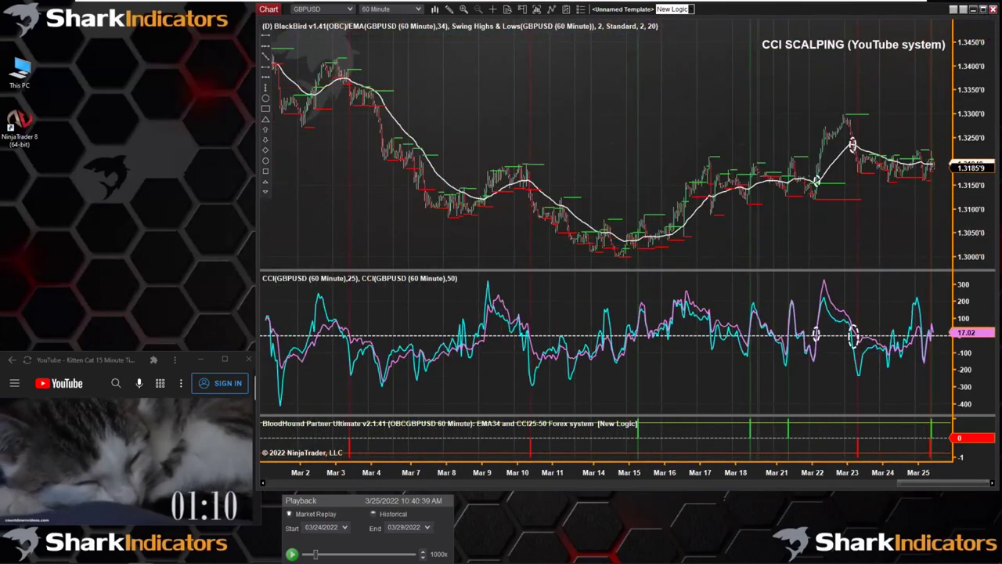
{"action": "left_click", "coordinate": [973, 9]}
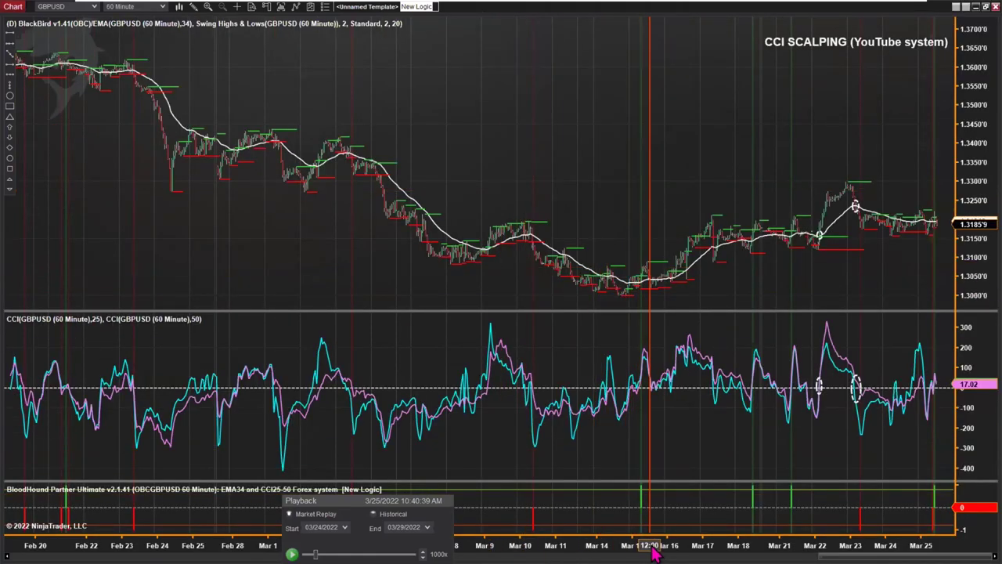
{"action": "left_click_drag", "start_coordinate": [649, 552], "coordinate": [454, 548]}
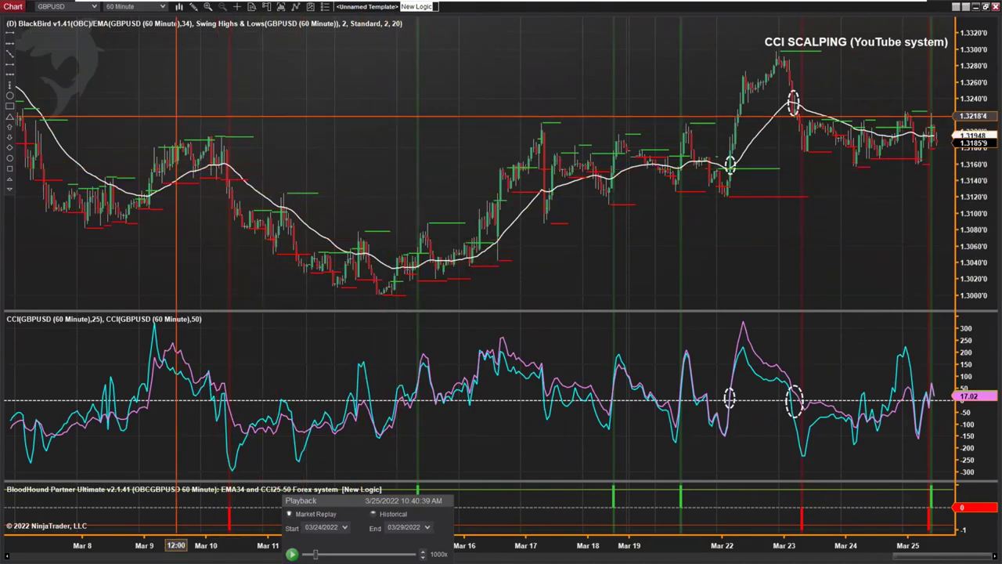
{"action": "scroll", "coordinate": [380, 117], "scroll_direction": "up", "scroll_amount": 10}
{"action": "scroll", "coordinate": [301, 147], "scroll_direction": "up", "scroll_amount": 5}
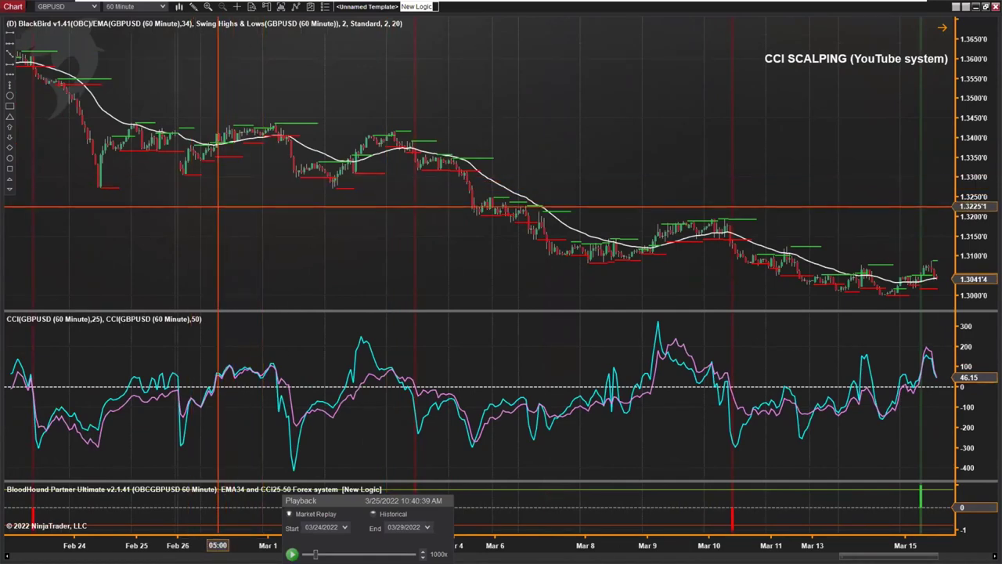
{"action": "scroll", "coordinate": [264, 217], "scroll_direction": "up", "scroll_amount": 5}
{"action": "scroll", "coordinate": [407, 218], "scroll_direction": "up", "scroll_amount": 3}
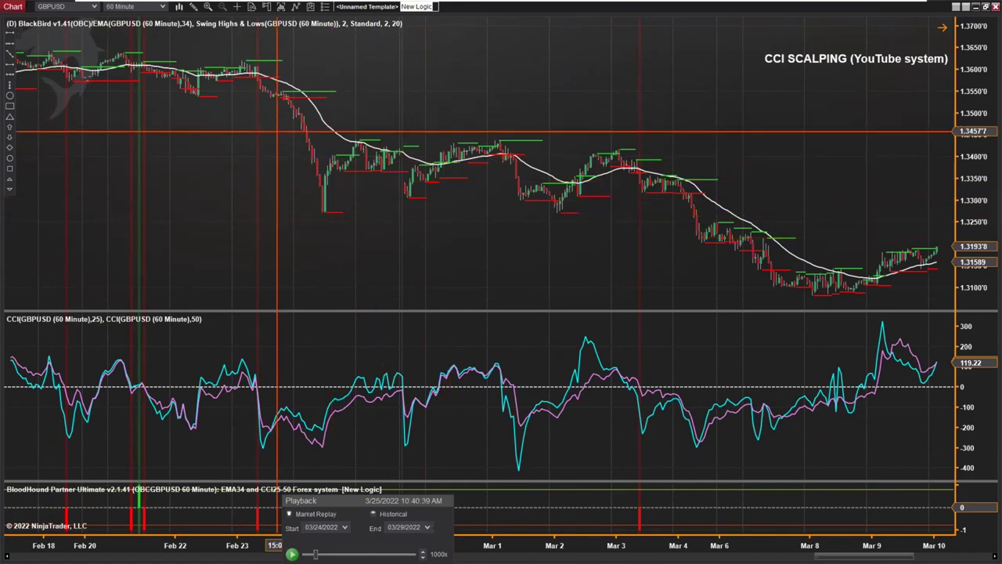
{"action": "left_click", "coordinate": [984, 7]}
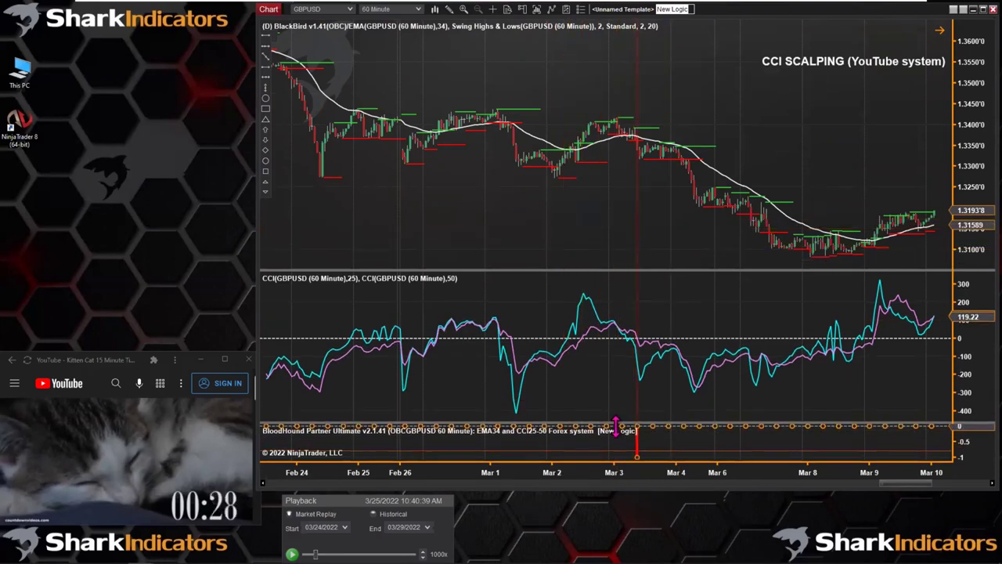
In the chart's Strategies dialog, replace the duplicate entries with a single fresh BlackBird strategy
{"action": "right_click", "coordinate": [513, 66]}
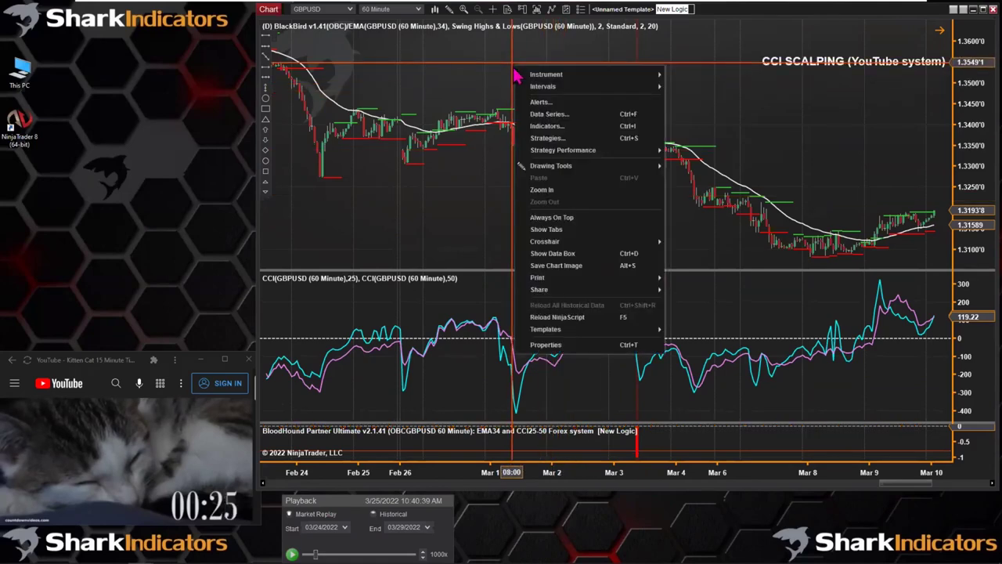
{"action": "left_click", "coordinate": [546, 140]}
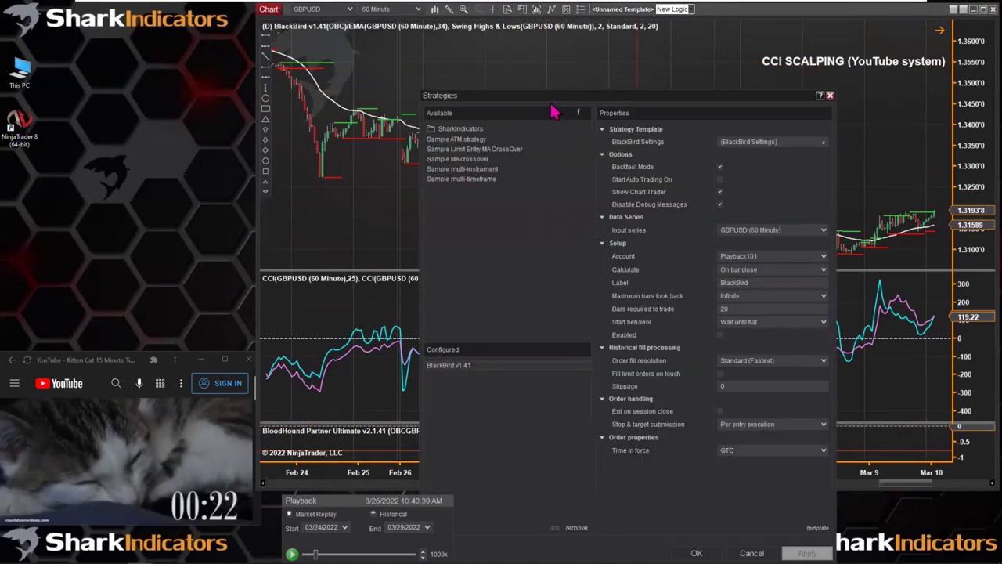
{"action": "left_click_drag", "start_coordinate": [548, 100], "coordinate": [532, 40]}
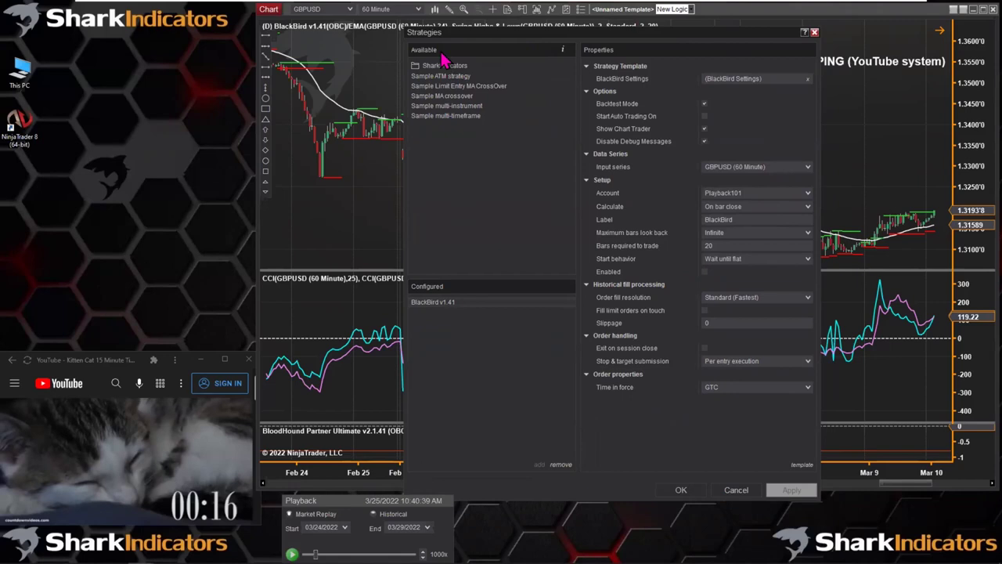
{"action": "left_click", "coordinate": [415, 69]}
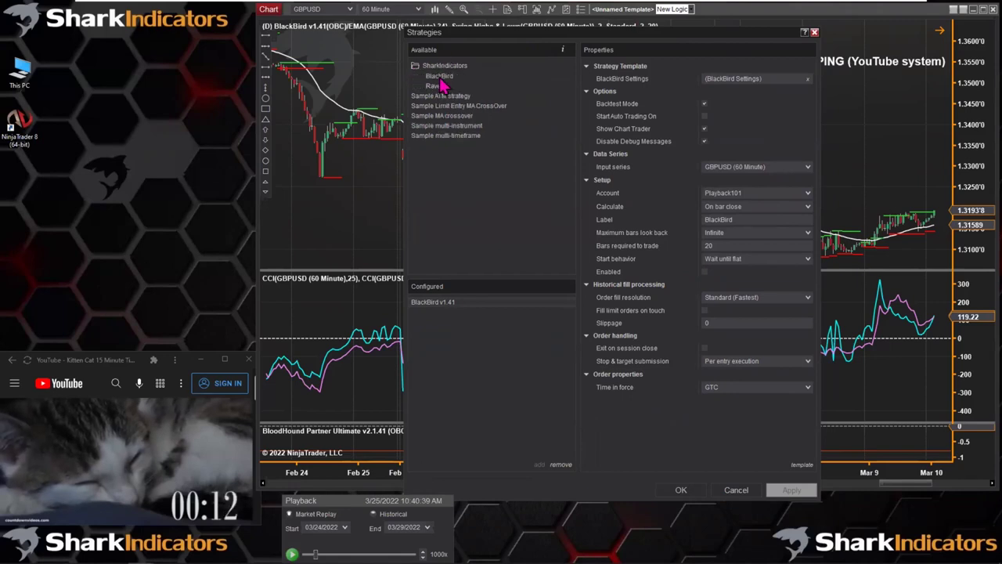
{"action": "double_click", "coordinate": [439, 78]}
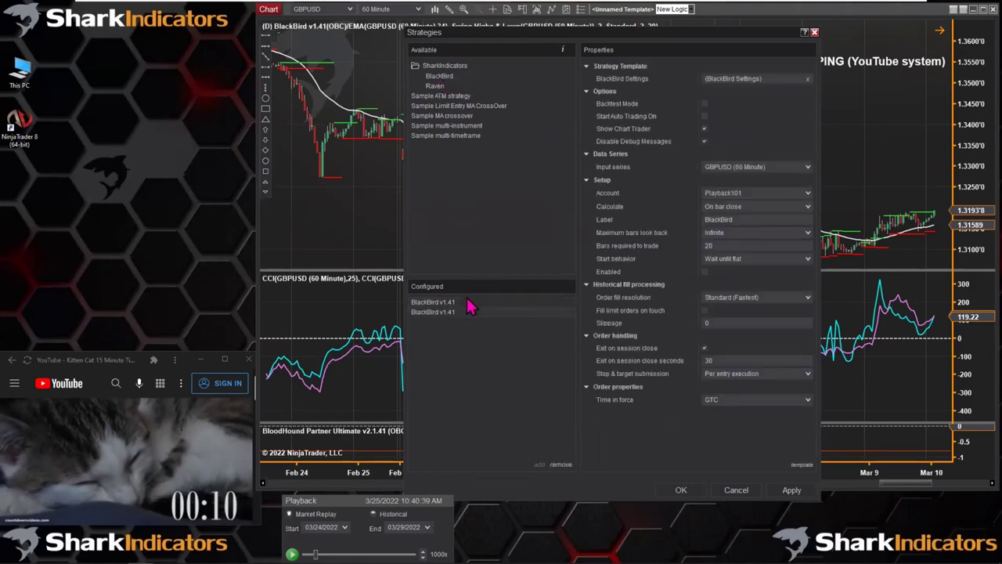
{"action": "left_click", "coordinate": [561, 464]}
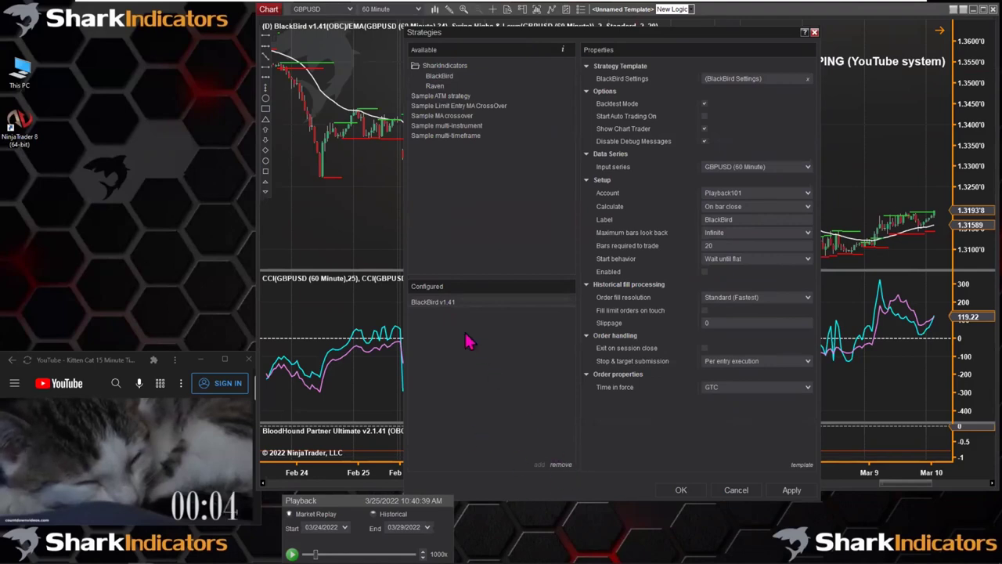
{"action": "left_click", "coordinate": [554, 471]}
{"action": "double_click", "coordinate": [439, 76]}
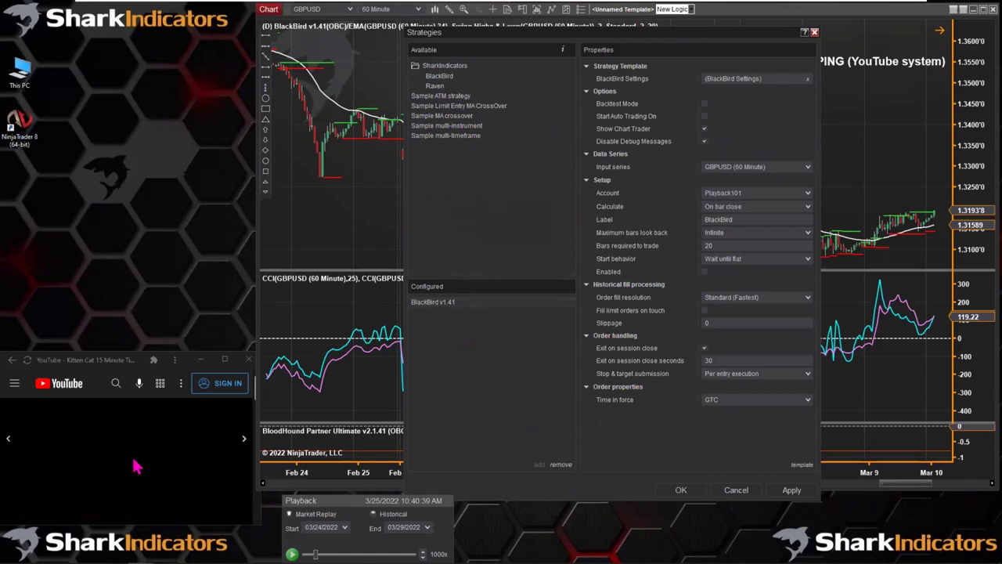
Turn on Backtest Mode and turn off Exit on session close for BlackBird, then confirm
{"action": "left_click", "coordinate": [201, 359]}
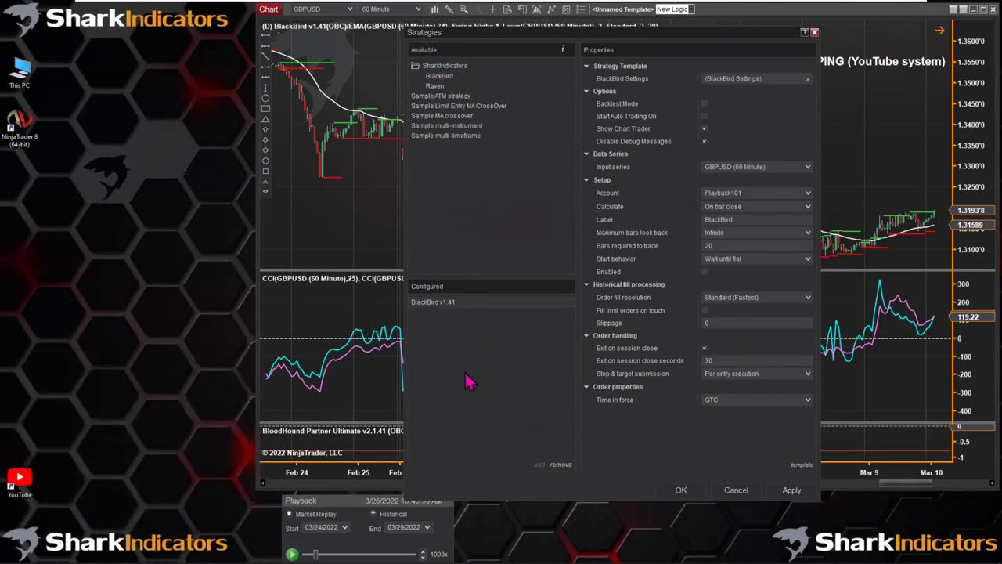
{"action": "left_click", "coordinate": [718, 107]}
{"action": "left_click", "coordinate": [714, 349]}
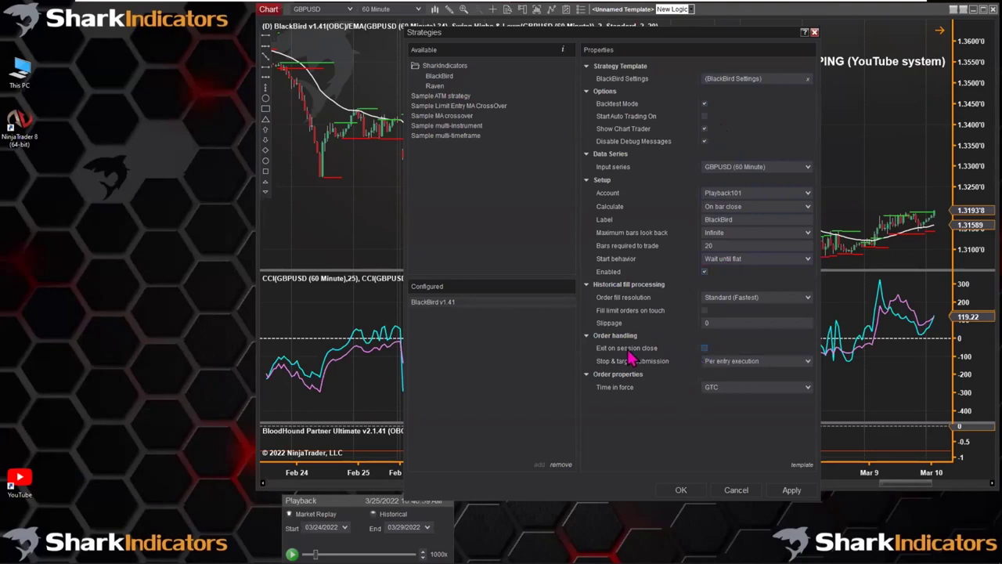
{"action": "left_click", "coordinate": [679, 490]}
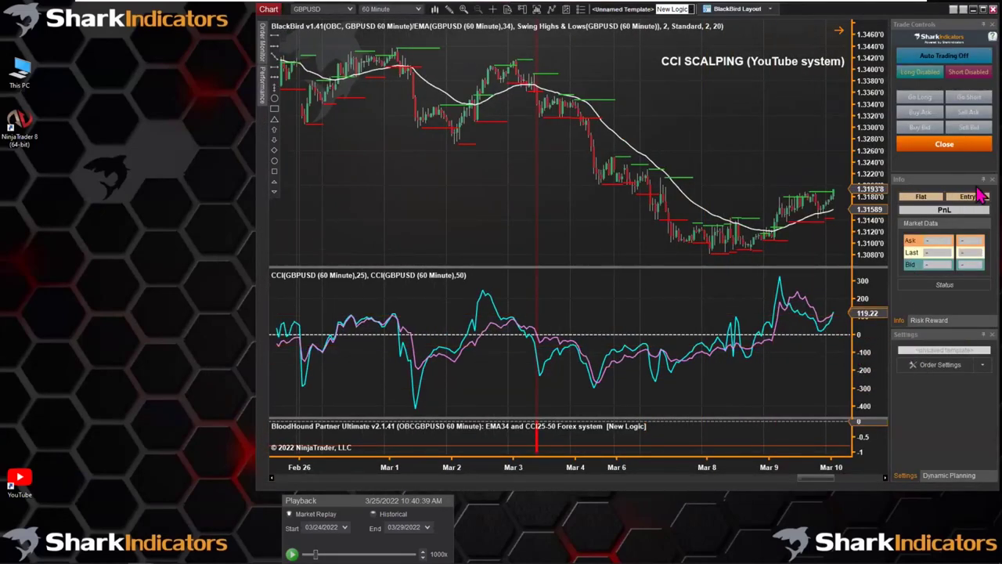
{"action": "left_click", "coordinate": [937, 368]}
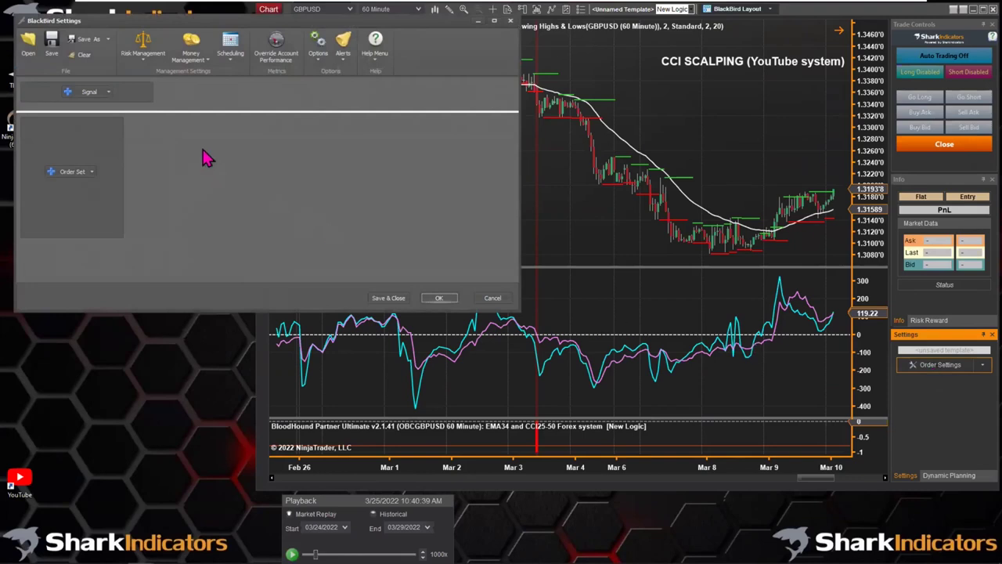
Add a BloodHound signal that loads the EMA34 and CCI25-50 Forex system template
{"action": "left_click", "coordinate": [106, 95]}
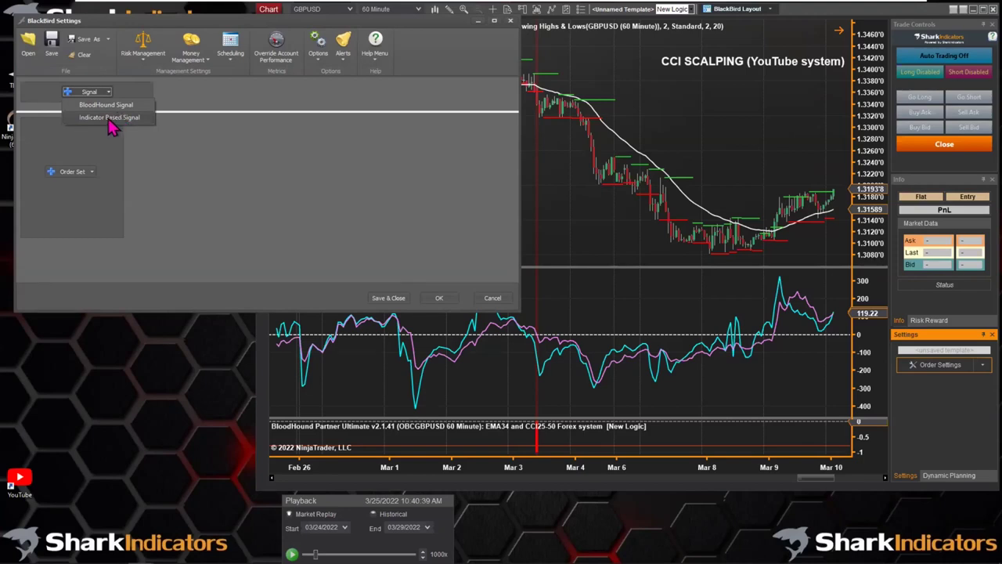
{"action": "left_click", "coordinate": [106, 107]}
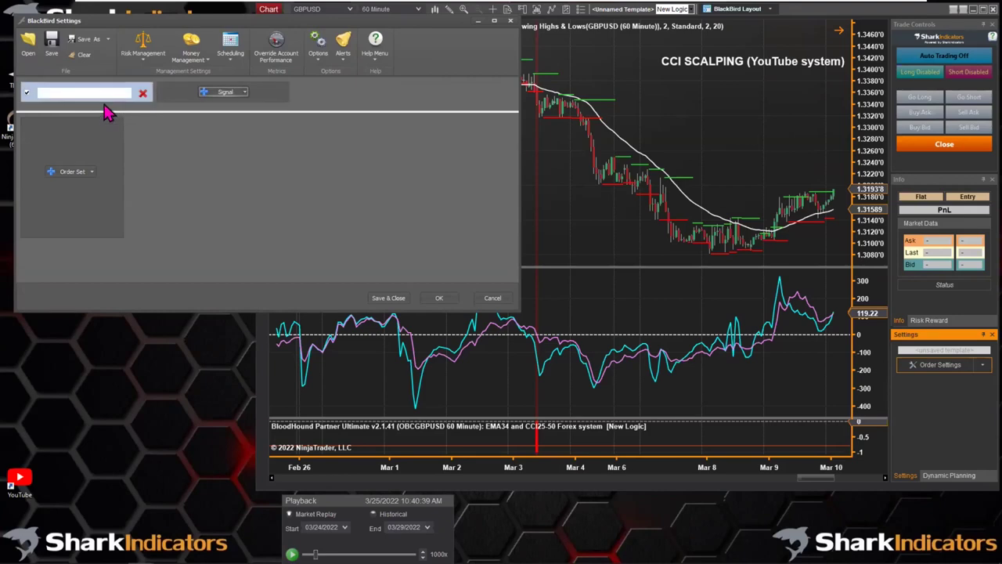
{"action": "left_click", "coordinate": [133, 93]}
{"action": "left_click", "coordinate": [177, 139]}
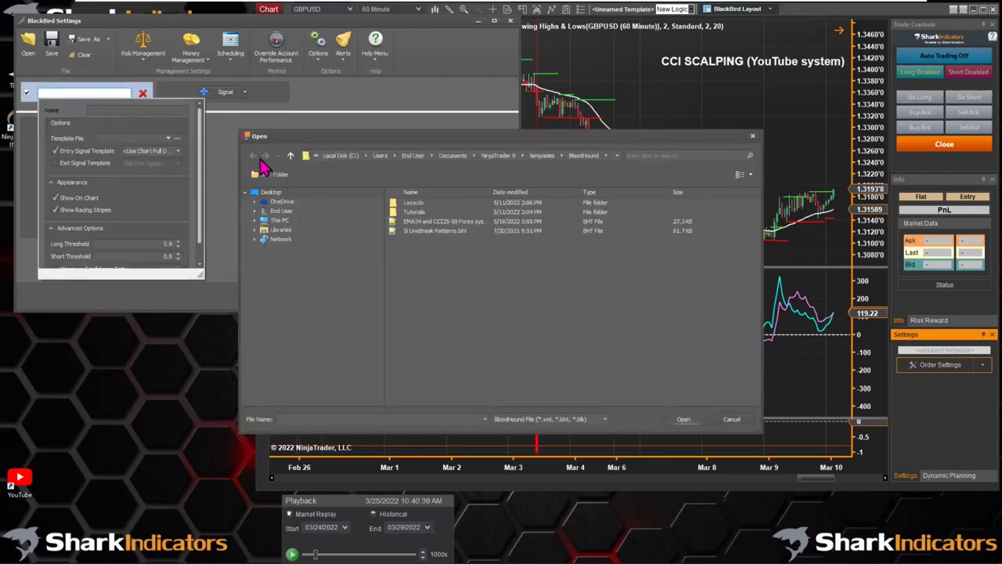
{"action": "double_click", "coordinate": [426, 221]}
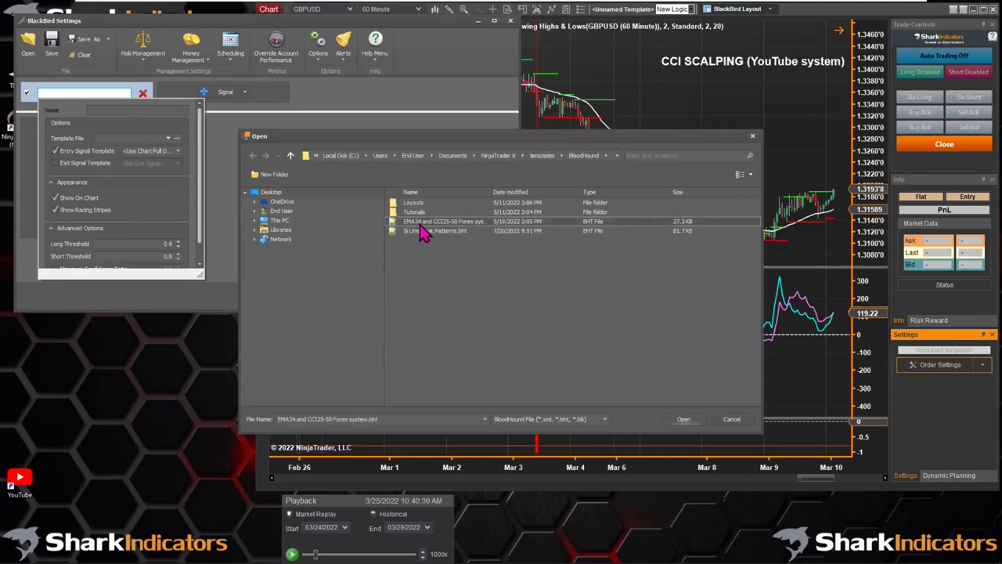
Set the signal's Entry Signal Template to New Logic
{"action": "left_click", "coordinate": [178, 151]}
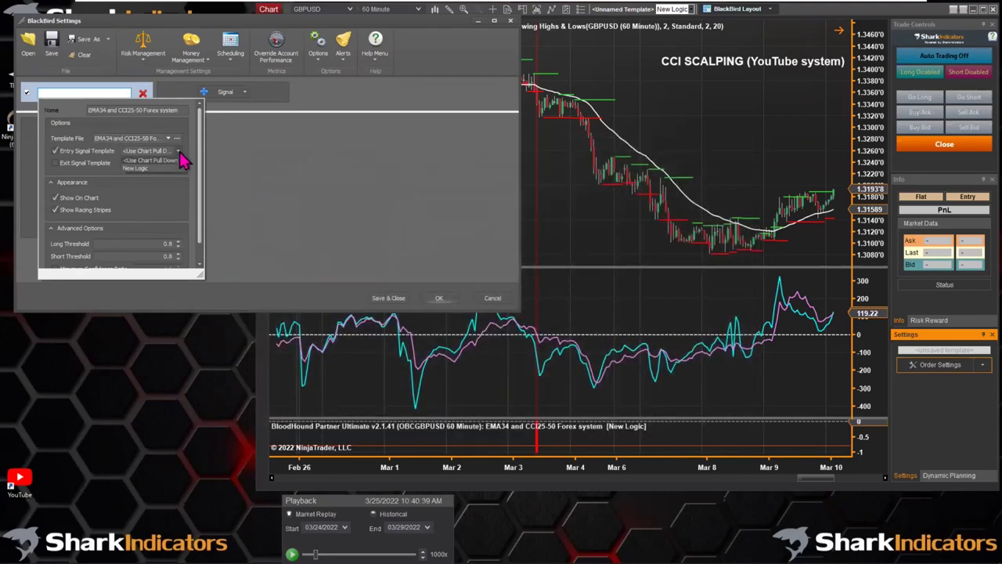
{"action": "left_click", "coordinate": [137, 169]}
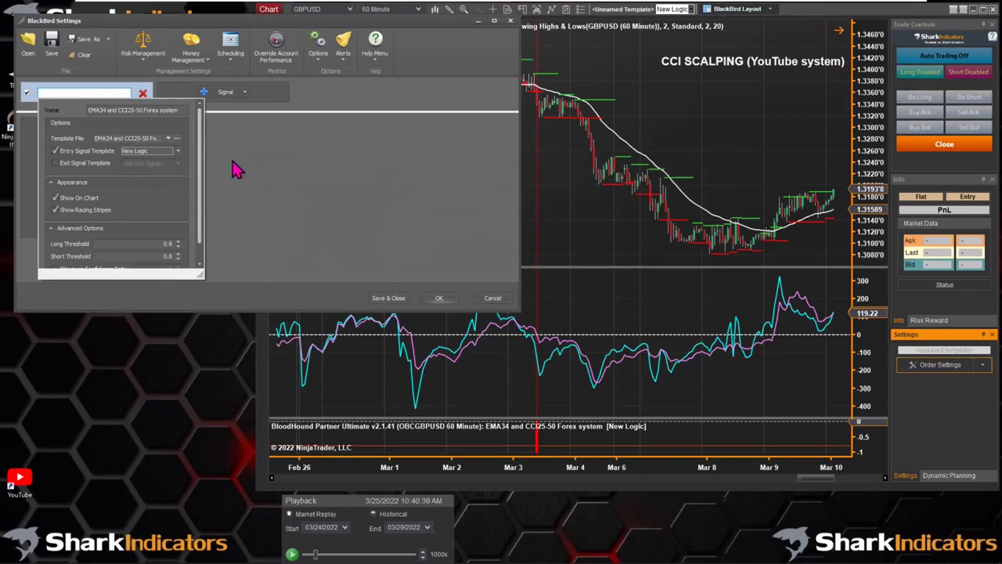
{"action": "left_click", "coordinate": [238, 170]}
{"action": "left_click", "coordinate": [90, 173]}
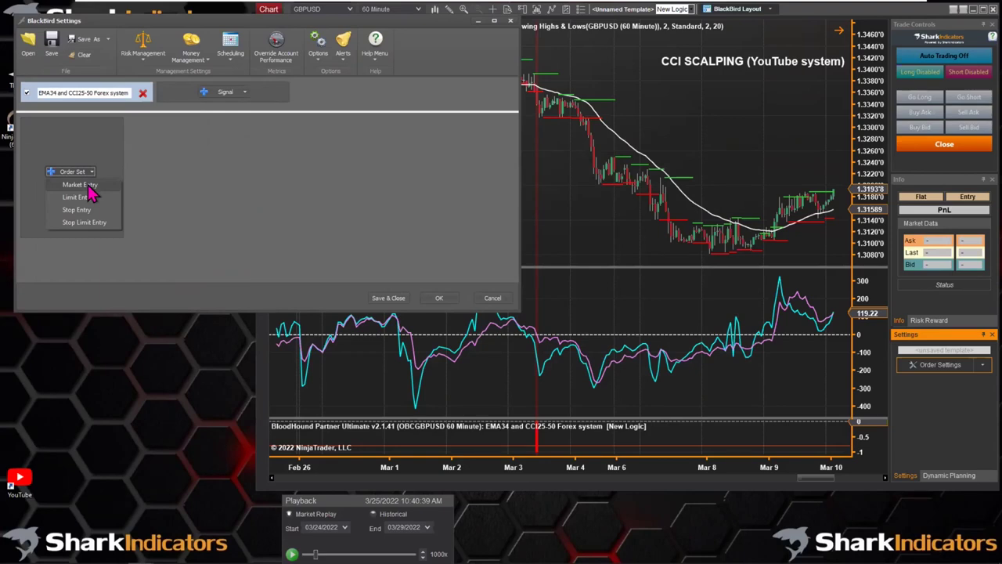
Give Order Set A a 10 K Market Entry and an OCO profit target at 5xATR
{"action": "left_click", "coordinate": [75, 186]}
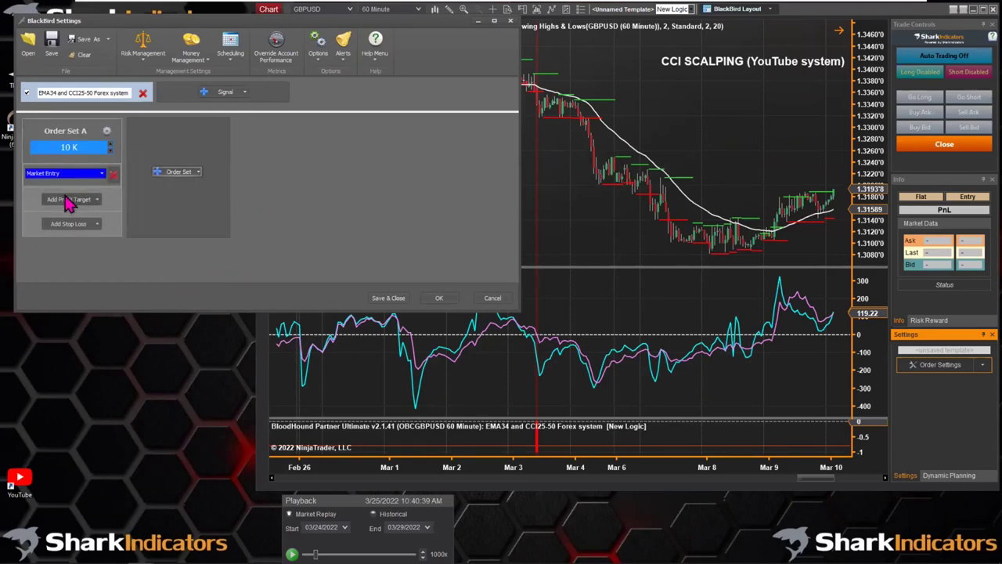
{"action": "left_click", "coordinate": [97, 202]}
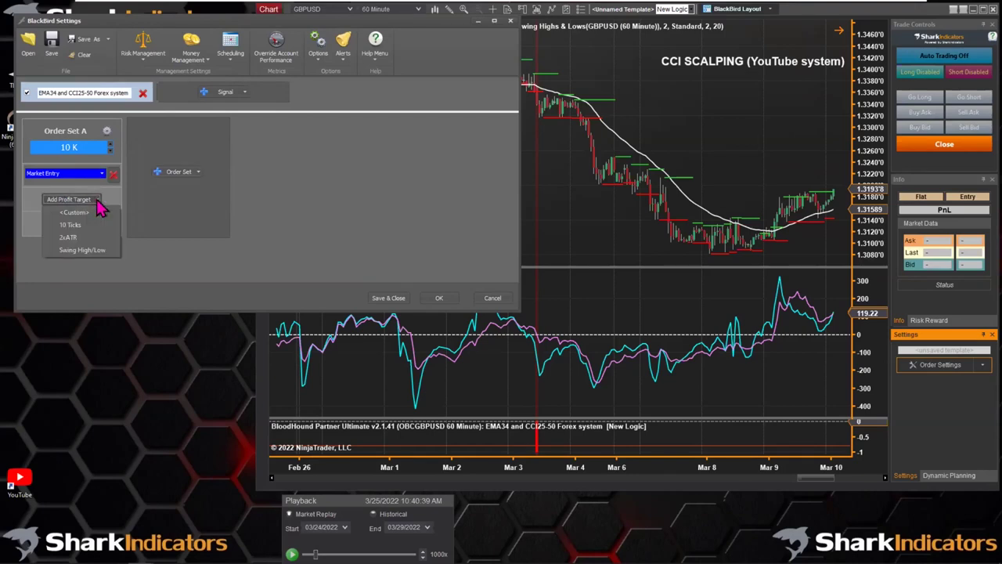
{"action": "left_click", "coordinate": [70, 238]}
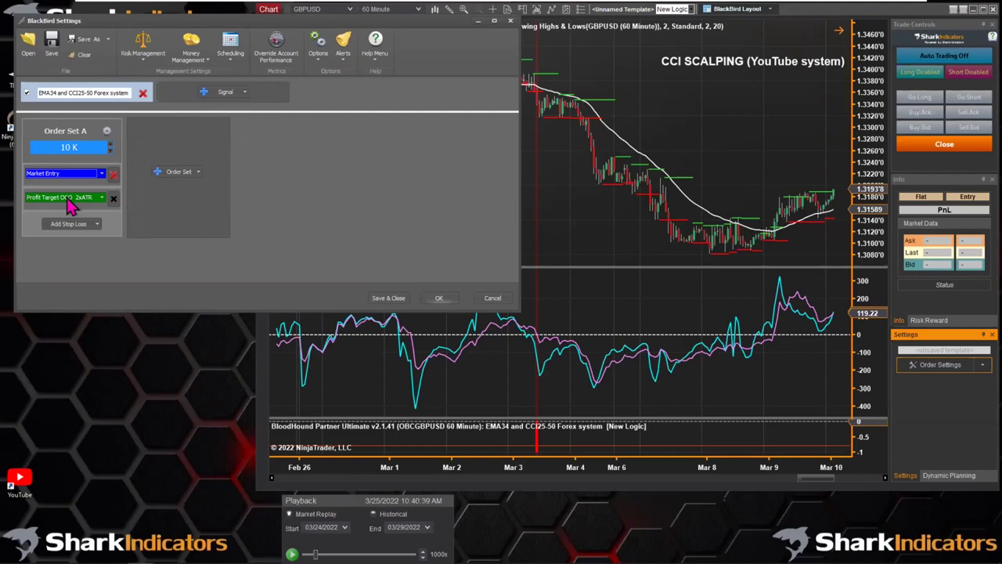
{"action": "mouse_move", "coordinate": [73, 202]}
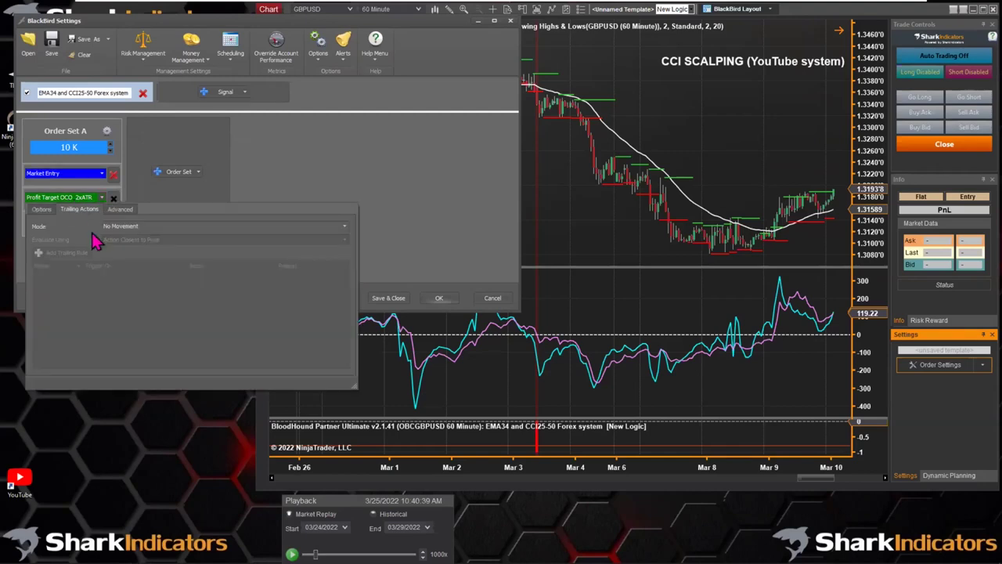
{"action": "left_click", "coordinate": [42, 210]}
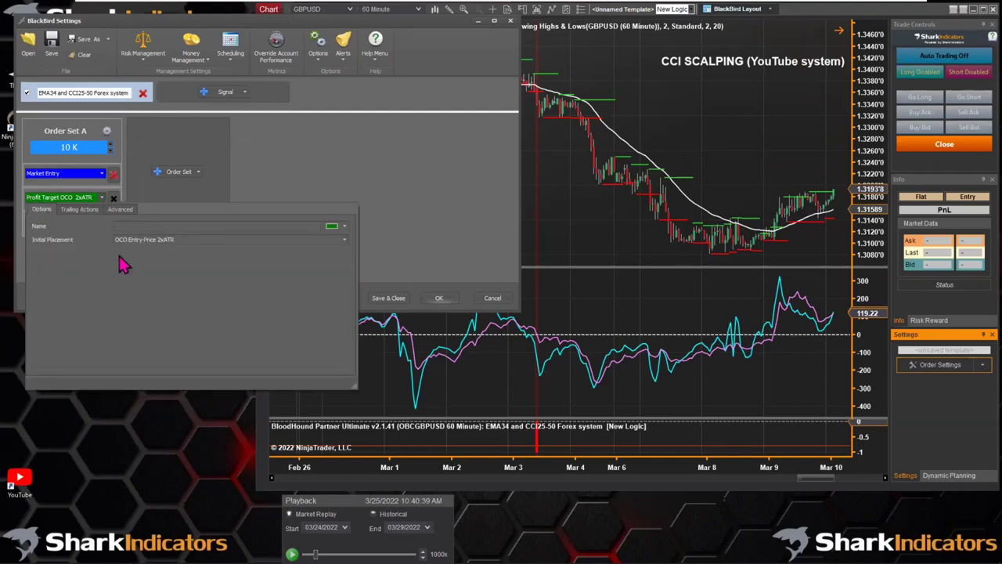
{"action": "left_click", "coordinate": [143, 241]}
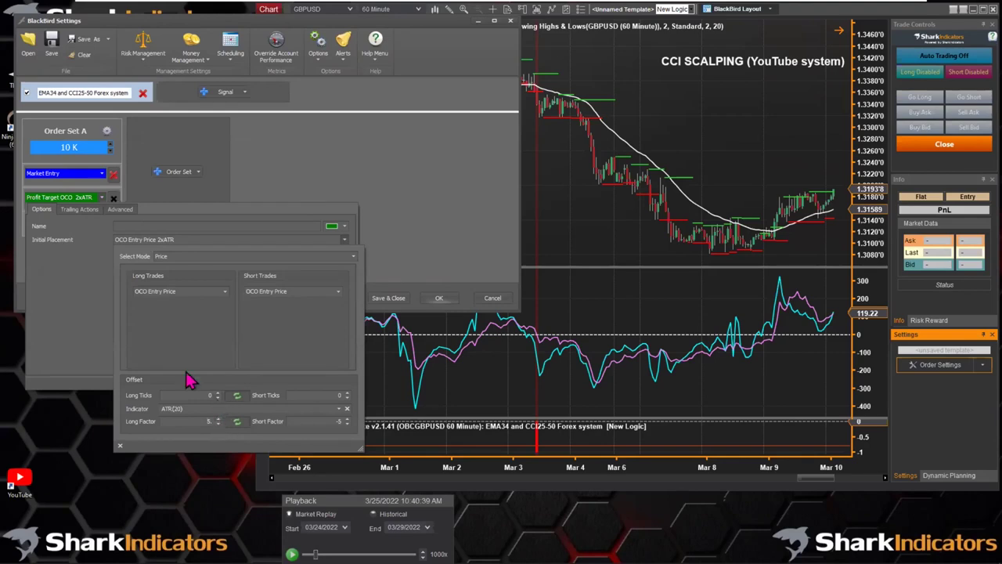
{"action": "left_click", "coordinate": [263, 165]}
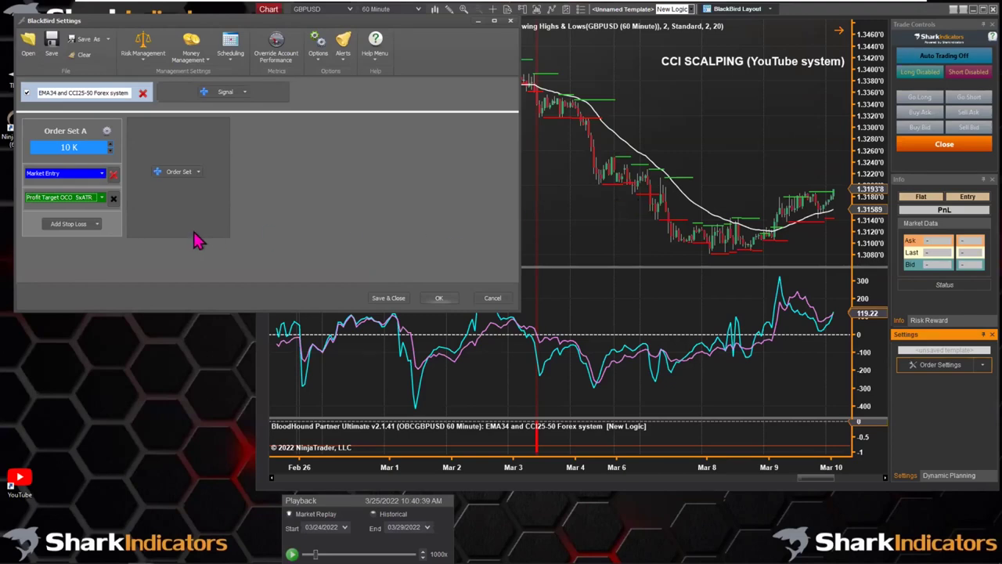
{"action": "left_click", "coordinate": [95, 225]}
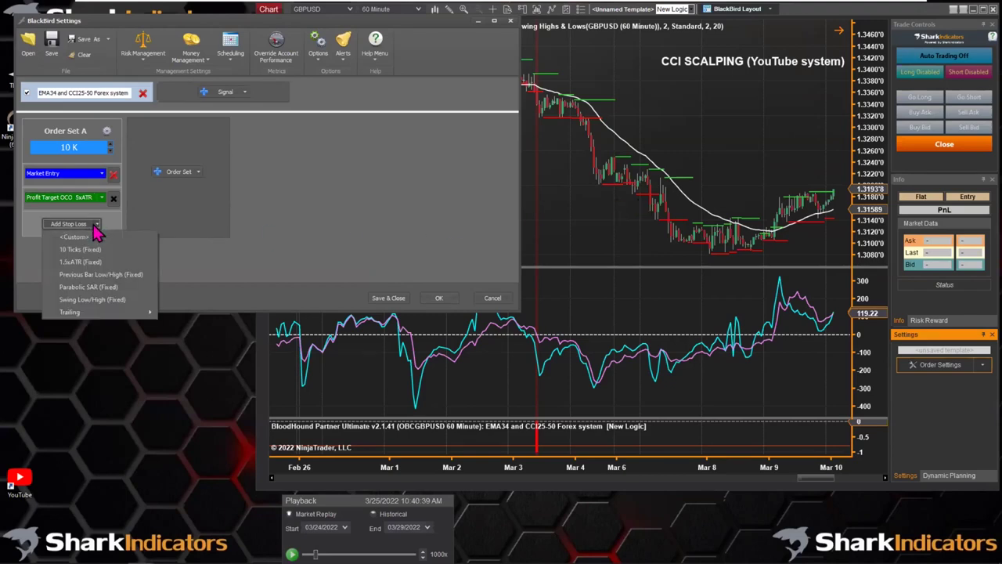
Add a Swing Patterns trailing stop loss to Order Set A with Swing Size 2
{"action": "mouse_move", "coordinate": [77, 316]}
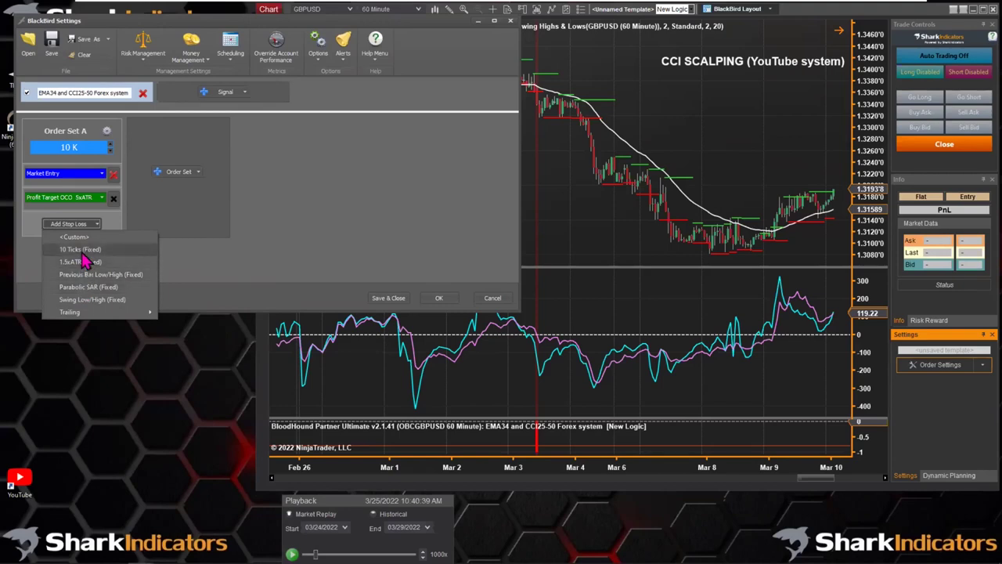
{"action": "mouse_move", "coordinate": [83, 316]}
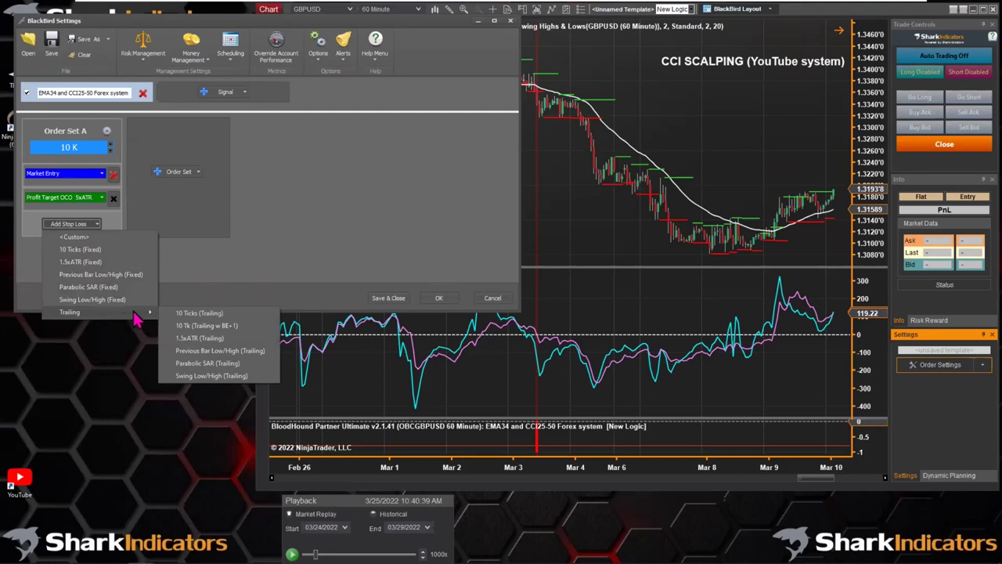
{"action": "left_click", "coordinate": [224, 378]}
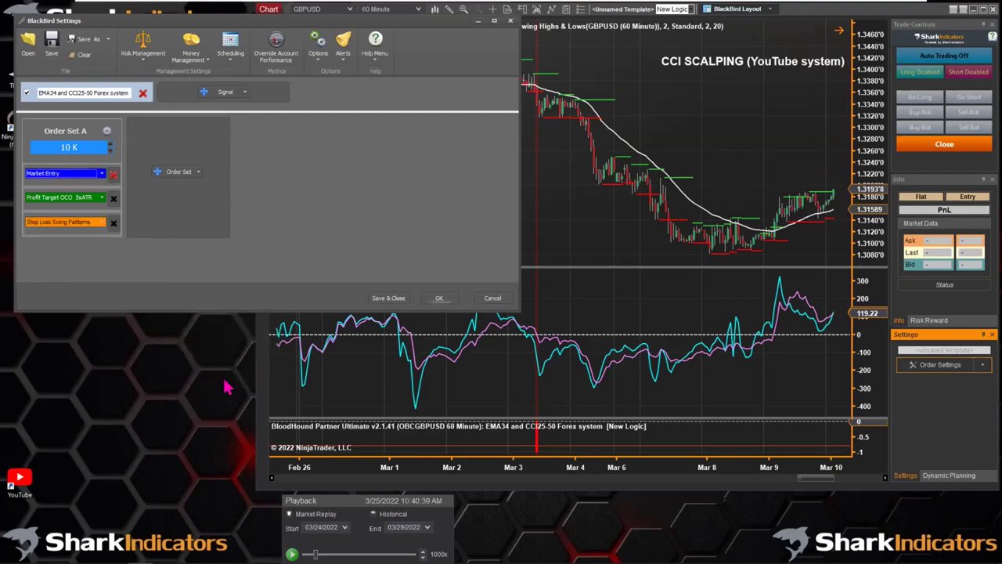
{"action": "left_click", "coordinate": [72, 224]}
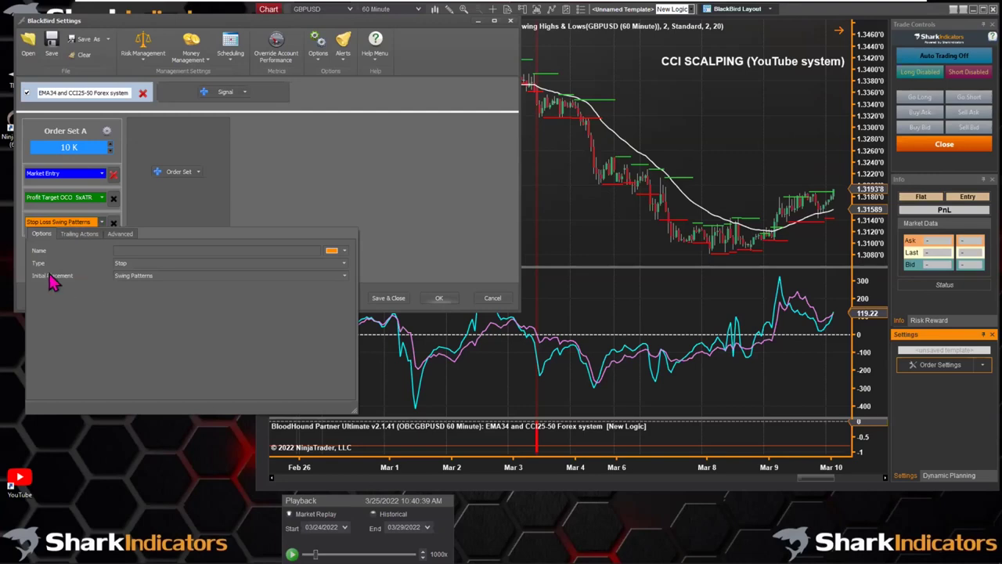
{"action": "left_click", "coordinate": [135, 278]}
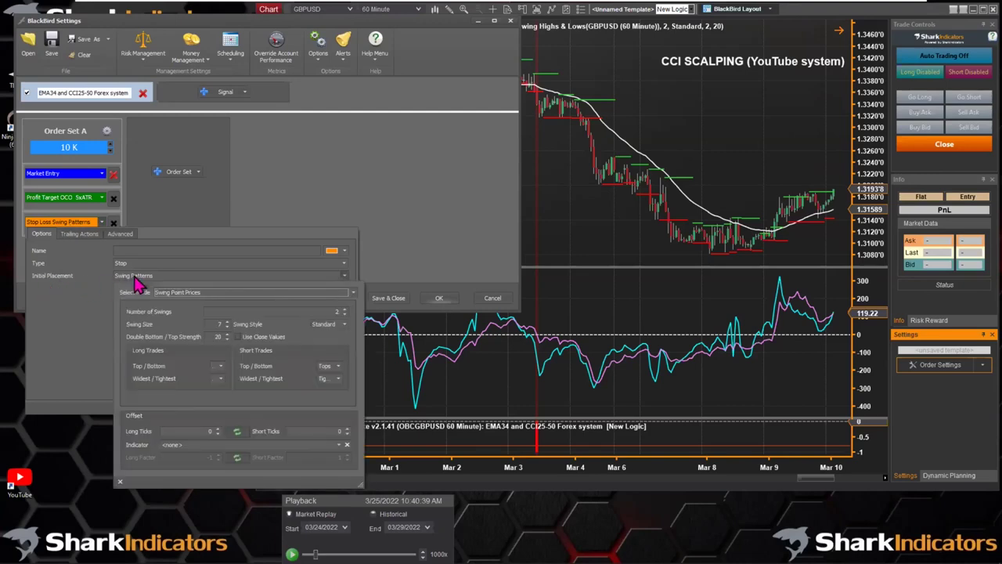
{"action": "left_click", "coordinate": [227, 327]}
{"action": "left_click", "coordinate": [228, 327]}
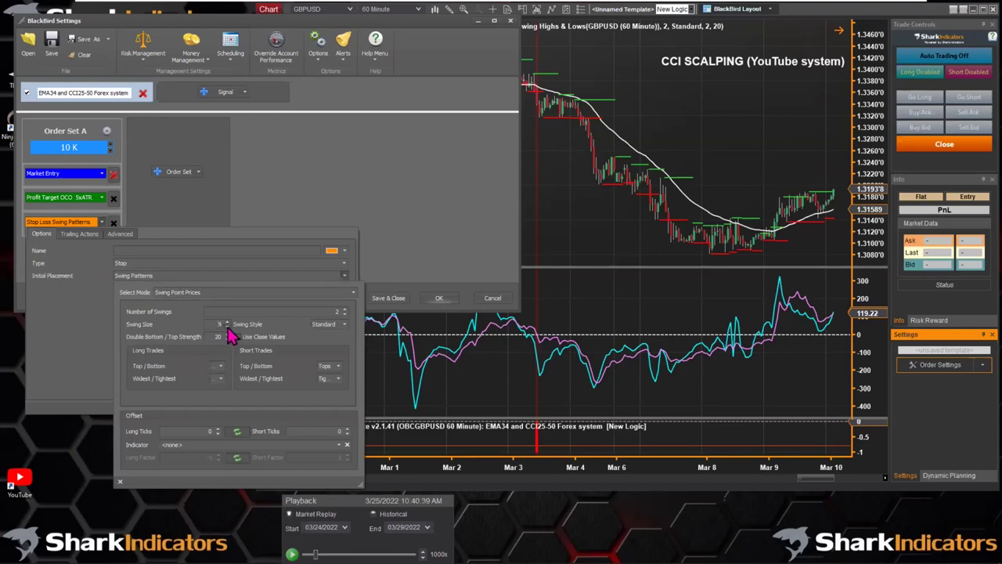
{"action": "left_click", "coordinate": [228, 327]}
{"action": "double_click", "coordinate": [223, 324]}
{"action": "left_click", "coordinate": [69, 332]}
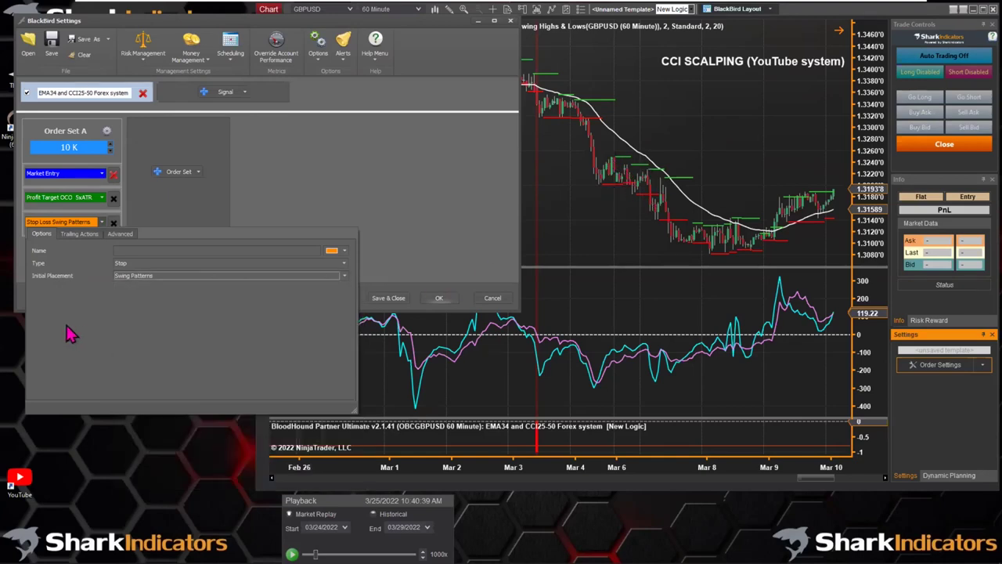
Review the SwingPnt Trail rule on the Trailing Actions tab: Custom mode moving the stop to Swing Patterns indefinitely
{"action": "left_click", "coordinate": [80, 236]}
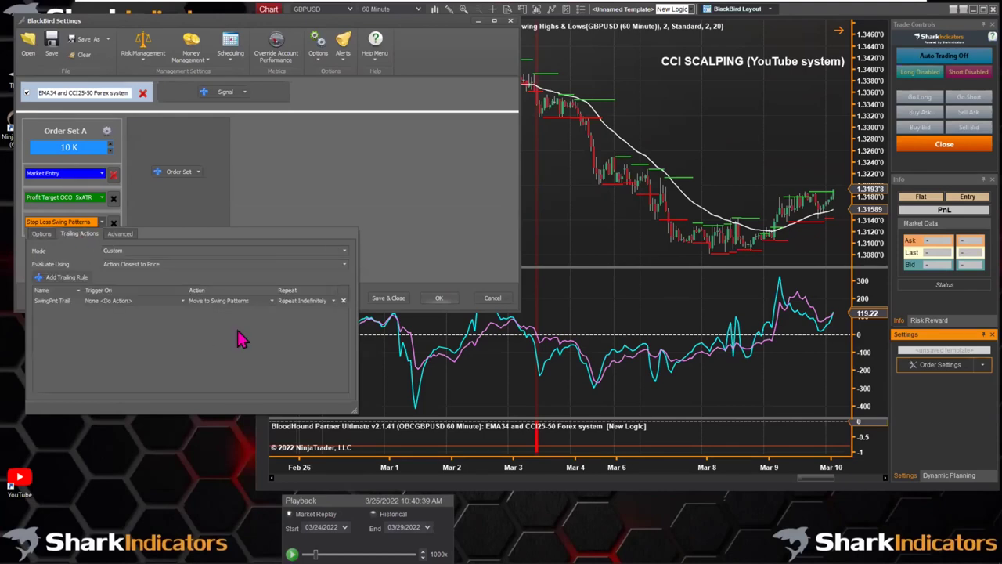
{"action": "left_click_drag", "start_coordinate": [354, 407], "coordinate": [441, 403]}
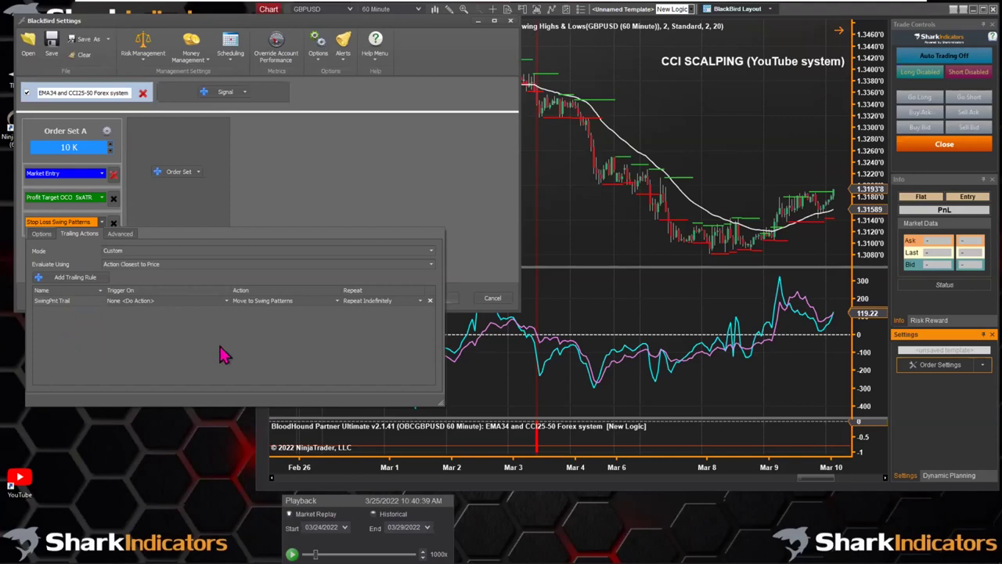
{"action": "left_click", "coordinate": [258, 305]}
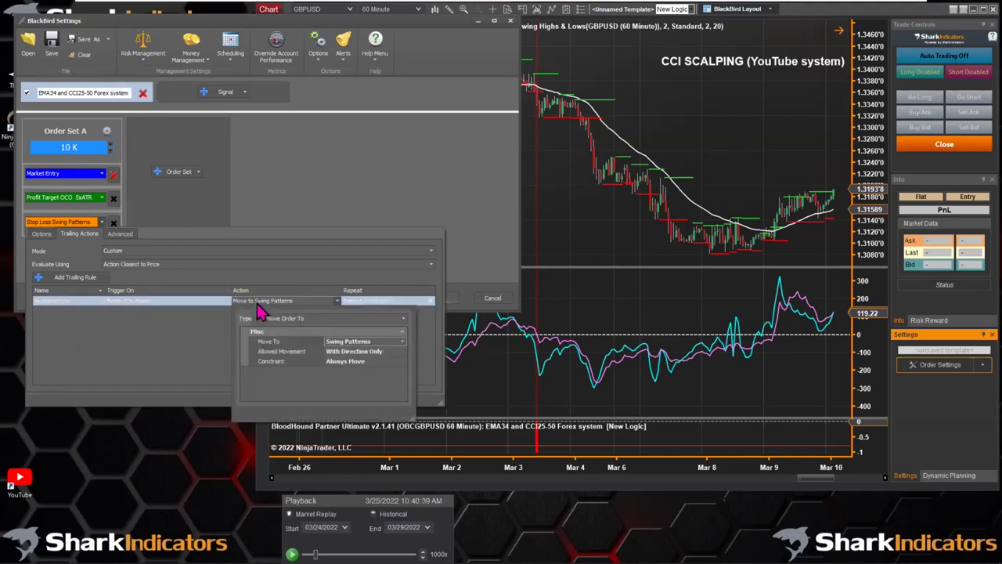
{"action": "left_click", "coordinate": [355, 344]}
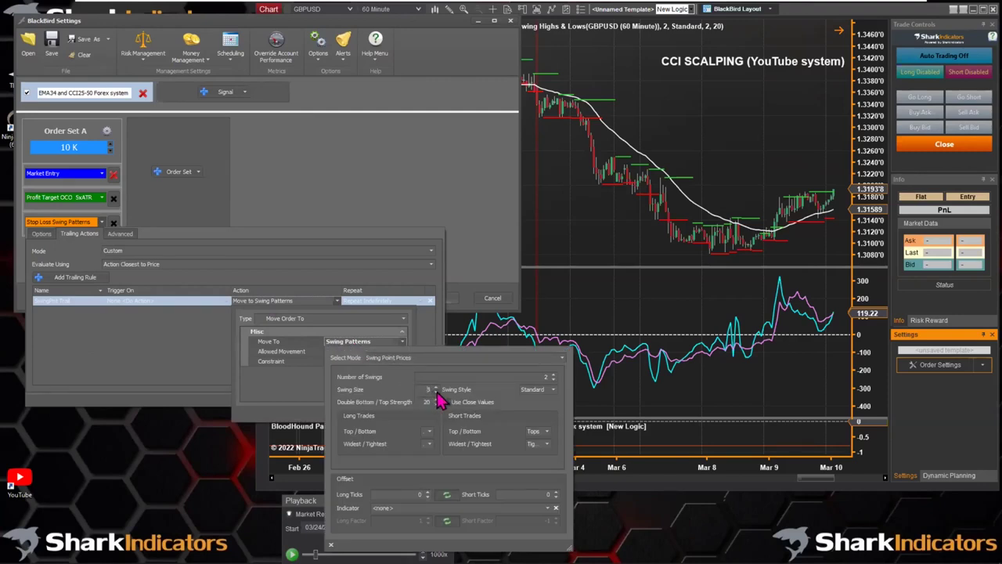
{"action": "left_click", "coordinate": [428, 389]}
{"action": "left_click", "coordinate": [101, 352]}
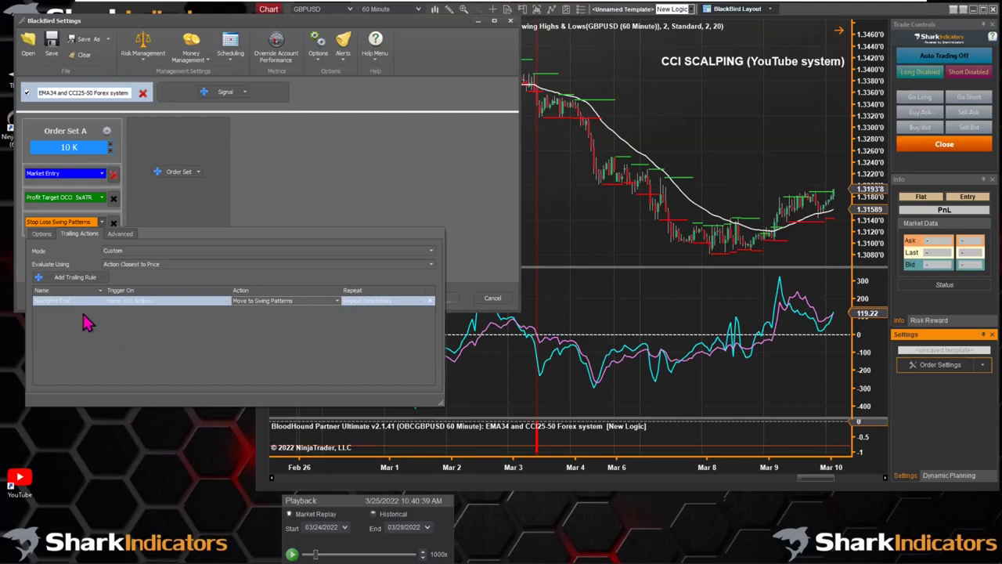
Add one new trailing rule to the stop loss, deleting the extra rows created
{"action": "left_click", "coordinate": [78, 279]}
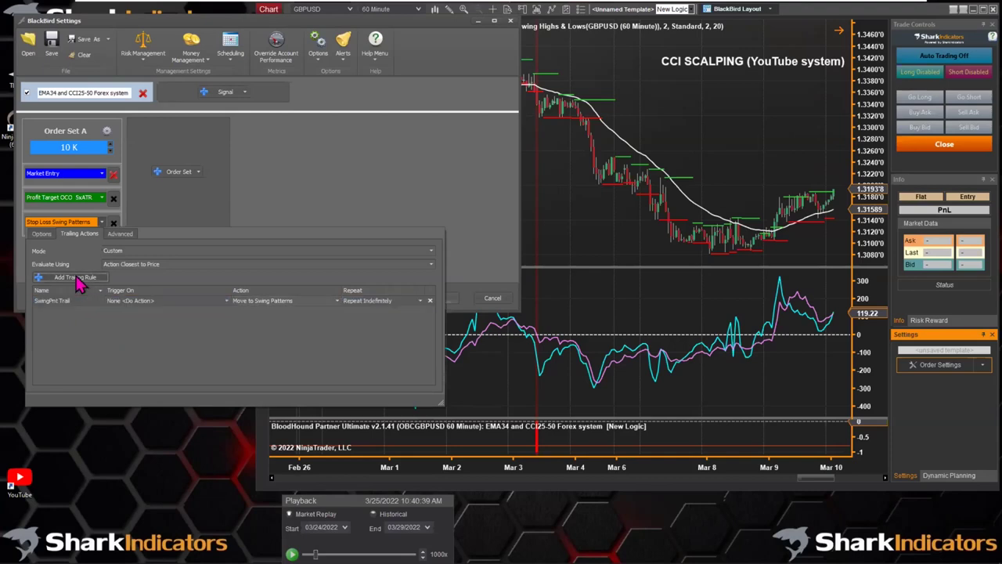
{"action": "left_click", "coordinate": [77, 280]}
{"action": "left_click", "coordinate": [77, 281]}
{"action": "left_click", "coordinate": [78, 280]}
{"action": "left_click", "coordinate": [77, 280]}
{"action": "left_click", "coordinate": [77, 281]}
{"action": "left_click", "coordinate": [77, 280]}
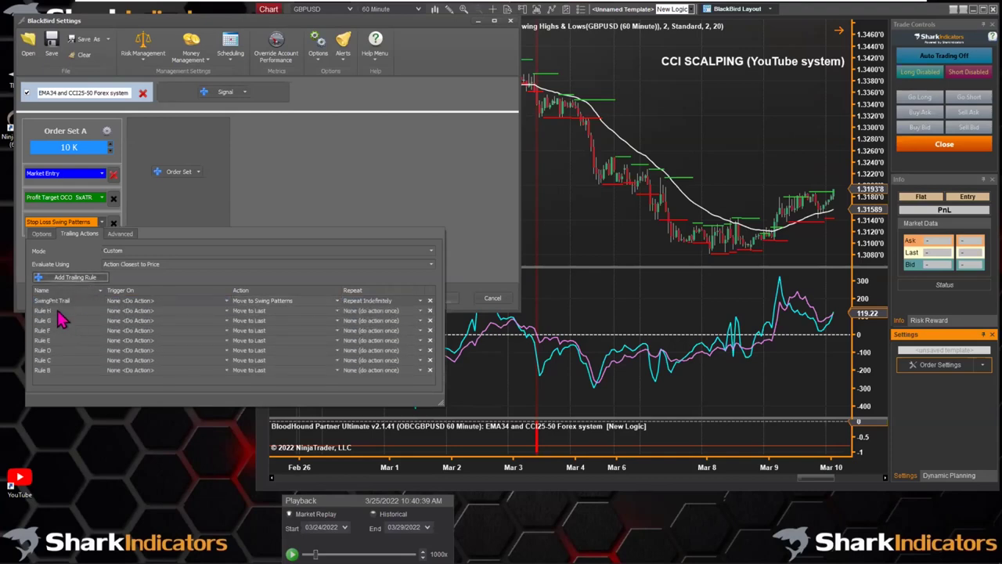
{"action": "left_click", "coordinate": [65, 321]}
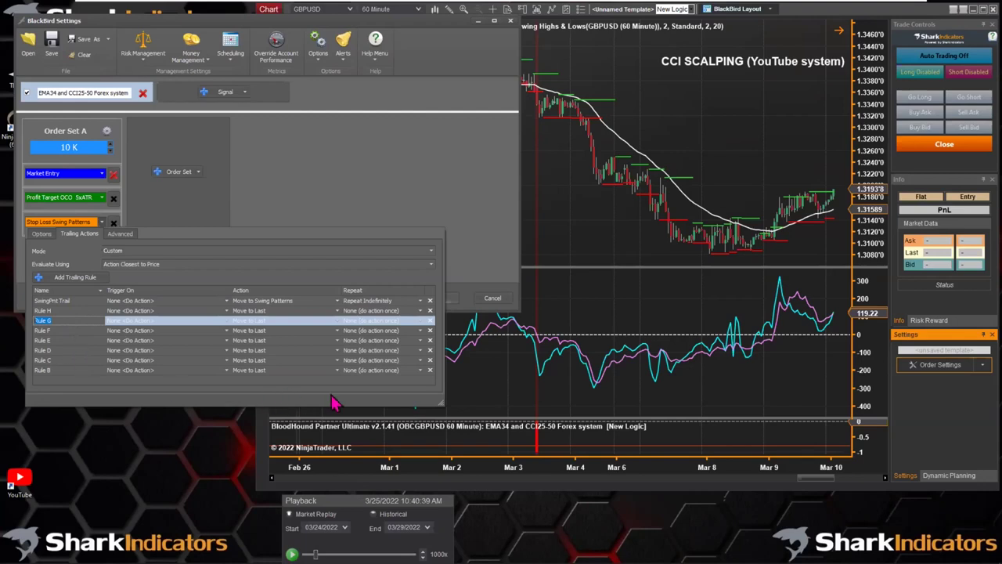
{"action": "left_click", "coordinate": [430, 369]}
{"action": "left_click", "coordinate": [429, 360]}
{"action": "left_click", "coordinate": [429, 350]}
{"action": "left_click", "coordinate": [430, 339]}
{"action": "left_click", "coordinate": [430, 329]}
{"action": "left_click", "coordinate": [430, 321]}
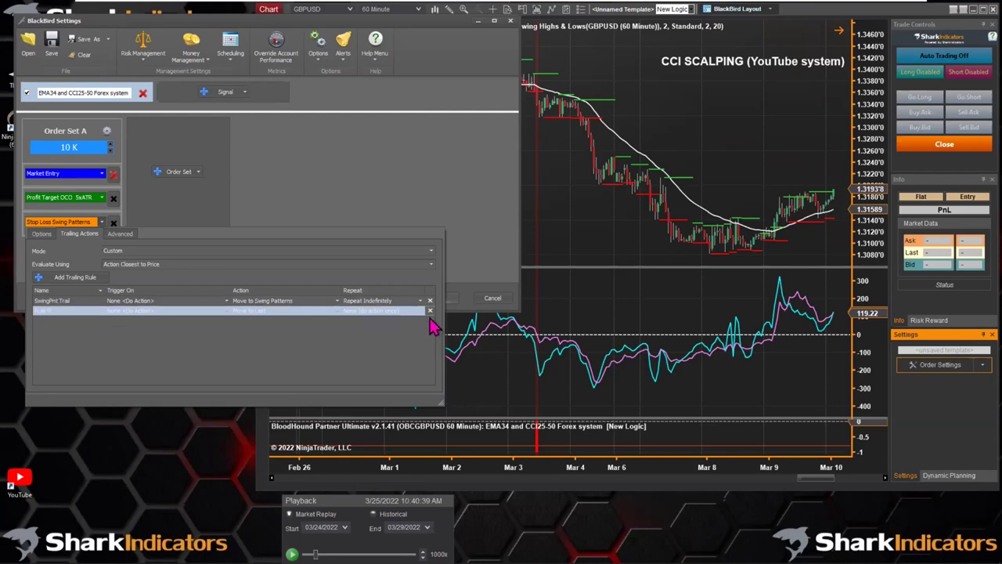
Name the new trailing rule 'BE+10 @ 1.5xATR'
{"action": "left_click", "coordinate": [76, 310]}
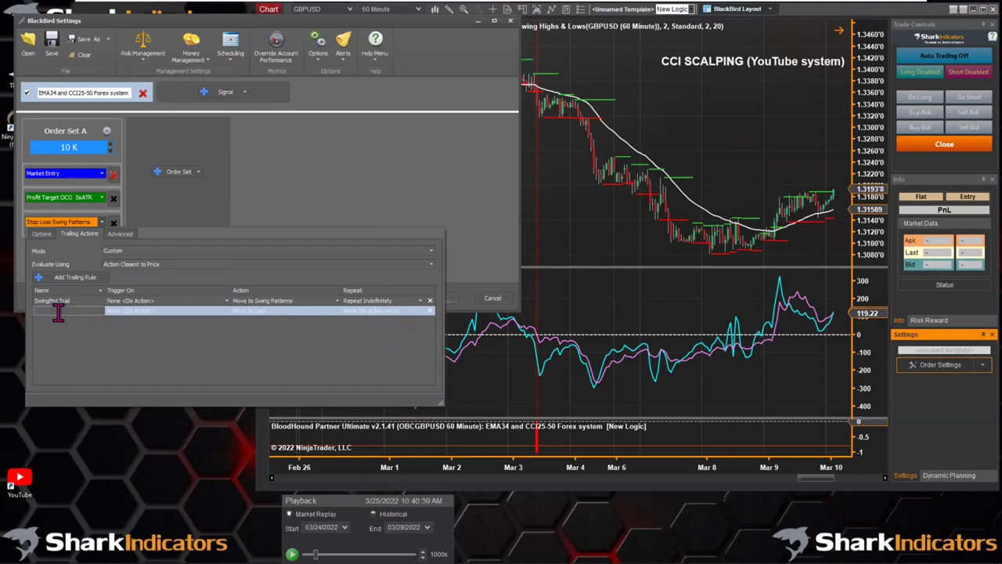
{"action": "type", "text": "BE+10 @ 5xATR"}
{"action": "double_click", "coordinate": [80, 310]}
Trigger the rule on Profit or Loss: Profit, measured in ATR, with minimum amount 1.5
{"action": "left_click", "coordinate": [151, 311]}
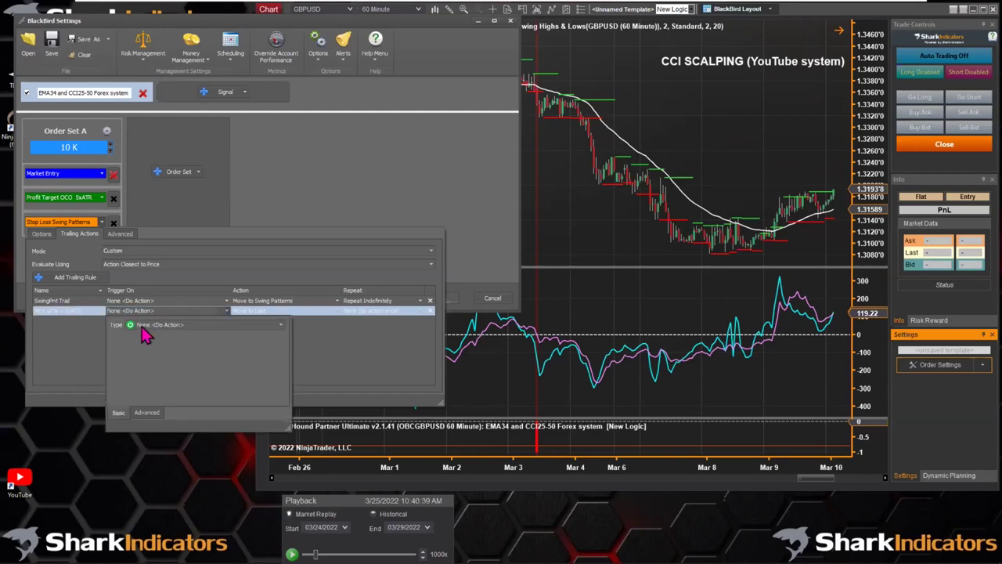
{"action": "left_click", "coordinate": [192, 326]}
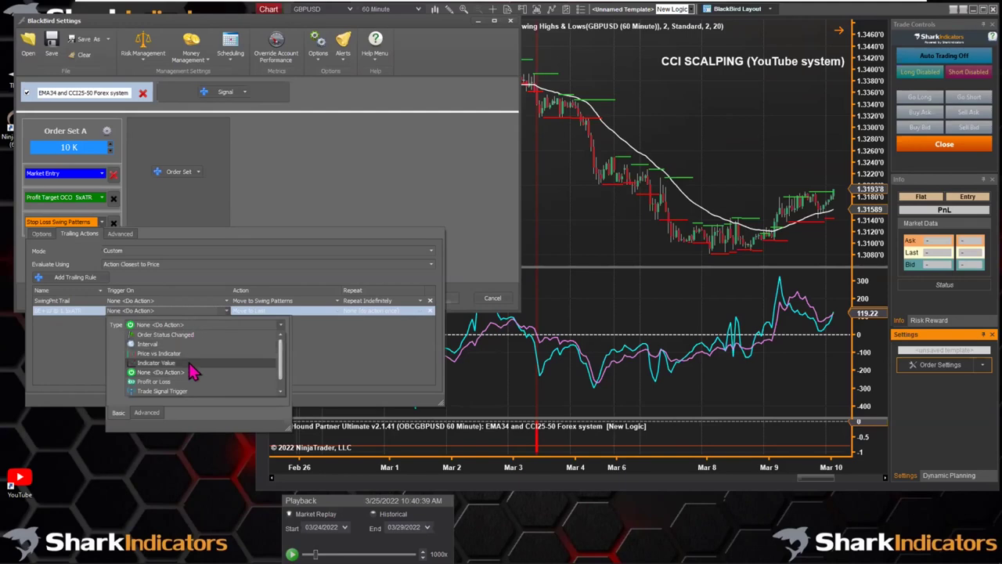
{"action": "left_click", "coordinate": [148, 382]}
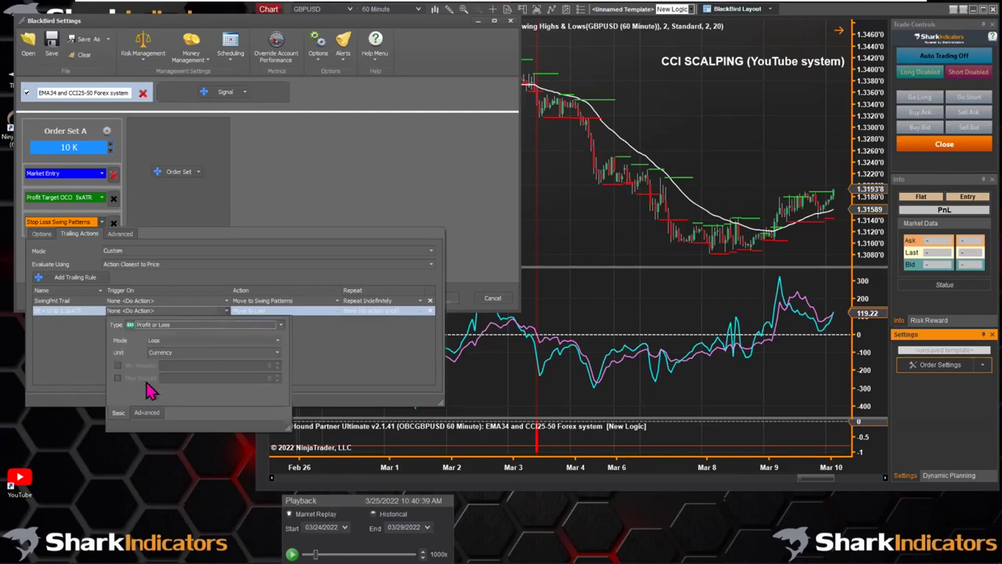
{"action": "left_click", "coordinate": [168, 342]}
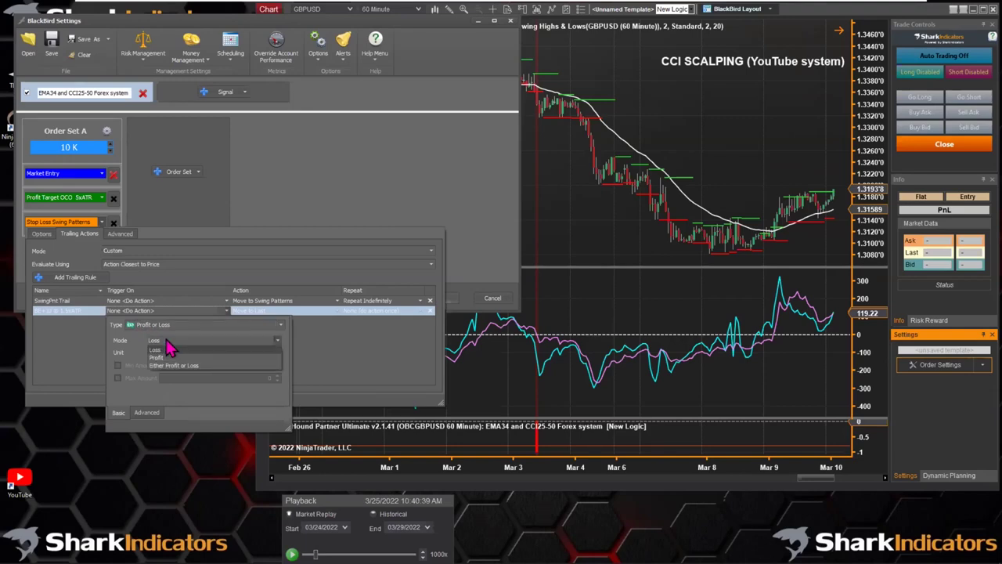
{"action": "left_click", "coordinate": [166, 356]}
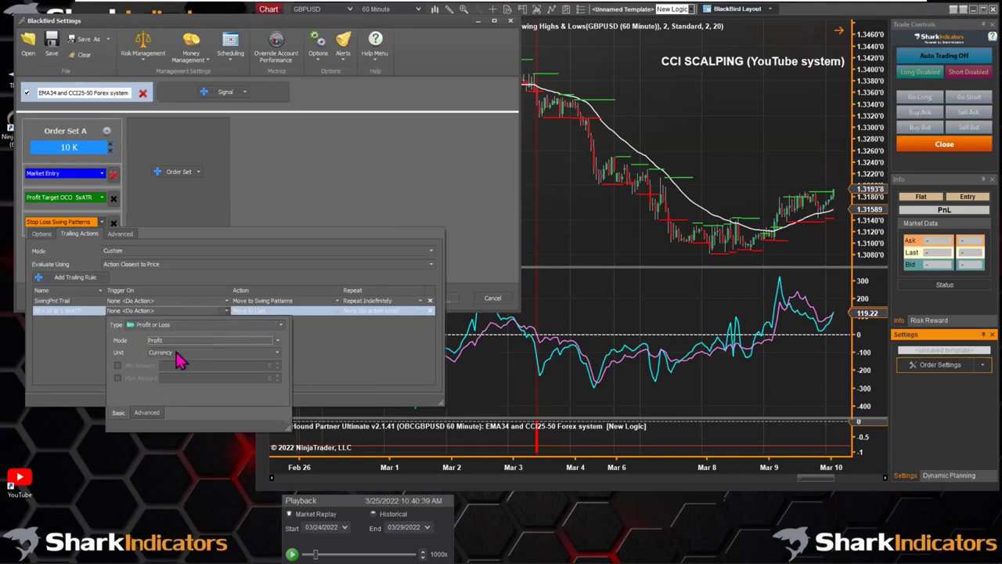
{"action": "left_click", "coordinate": [167, 353]}
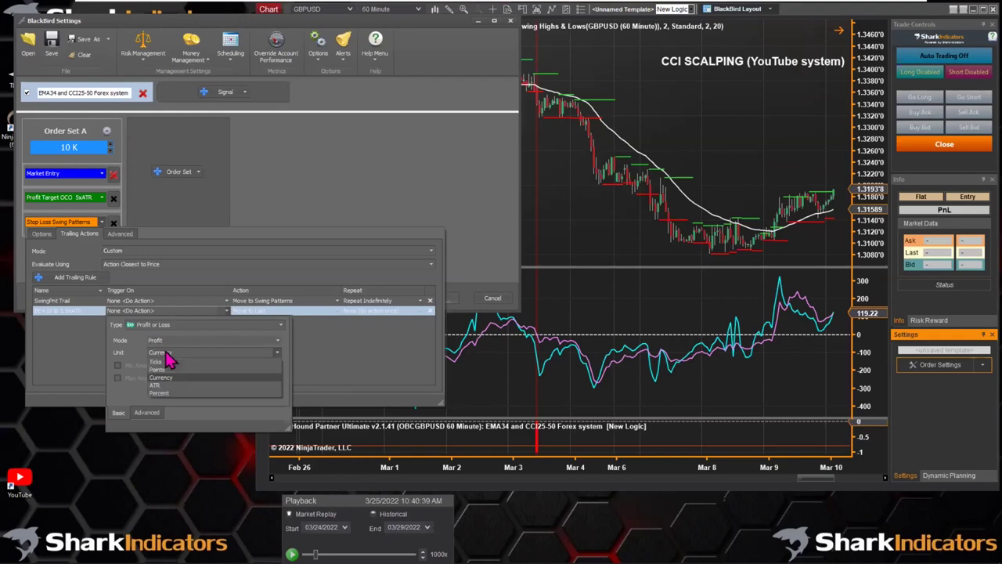
{"action": "left_click", "coordinate": [159, 386]}
{"action": "left_click", "coordinate": [119, 378]}
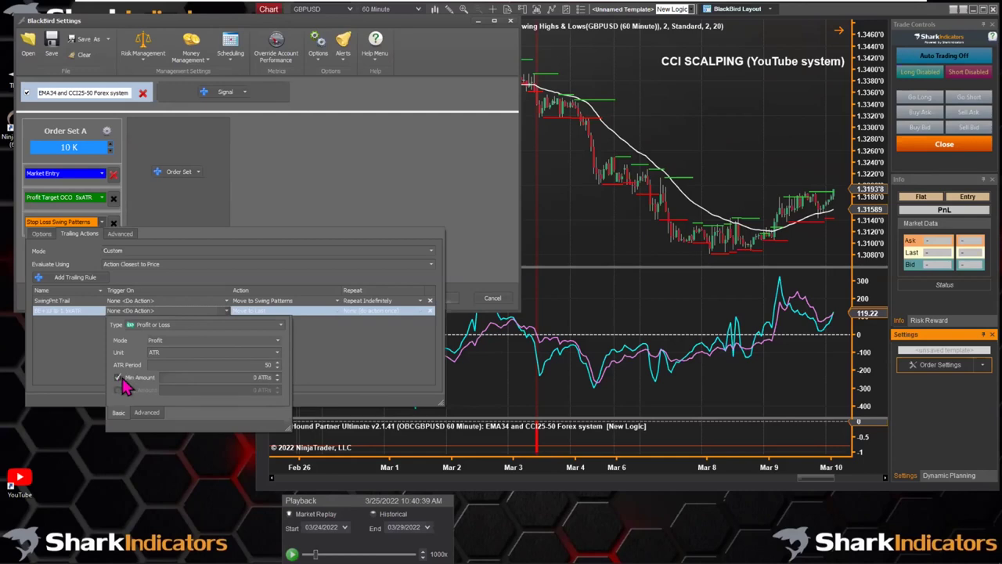
{"action": "left_click", "coordinate": [248, 378]}
{"action": "type", "text": "1.5"}
{"action": "left_click", "coordinate": [343, 365]}
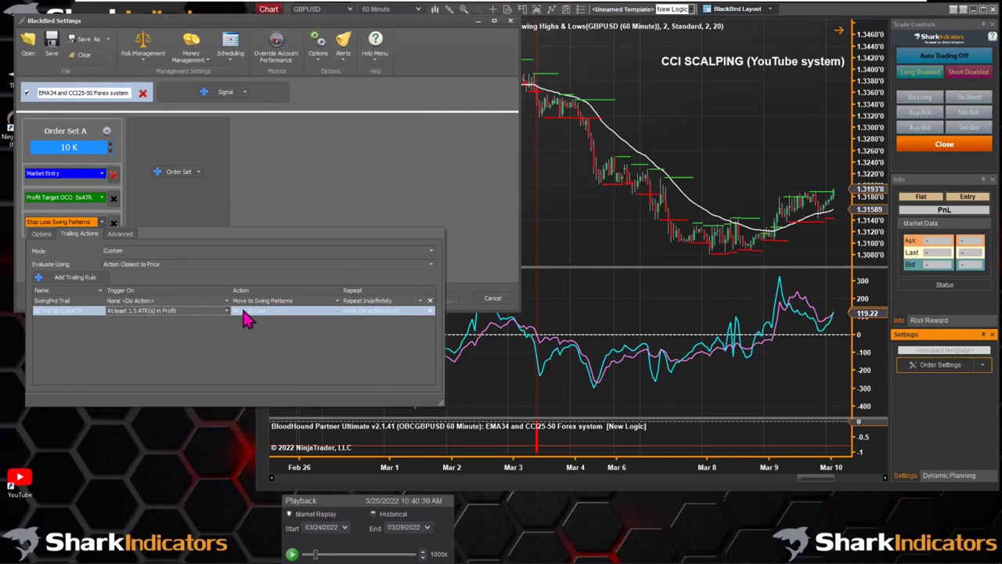
Set the BE+10 rule's action to Move To Price: Average Entry Price with a 10-tick offset
{"action": "left_click", "coordinate": [270, 317]}
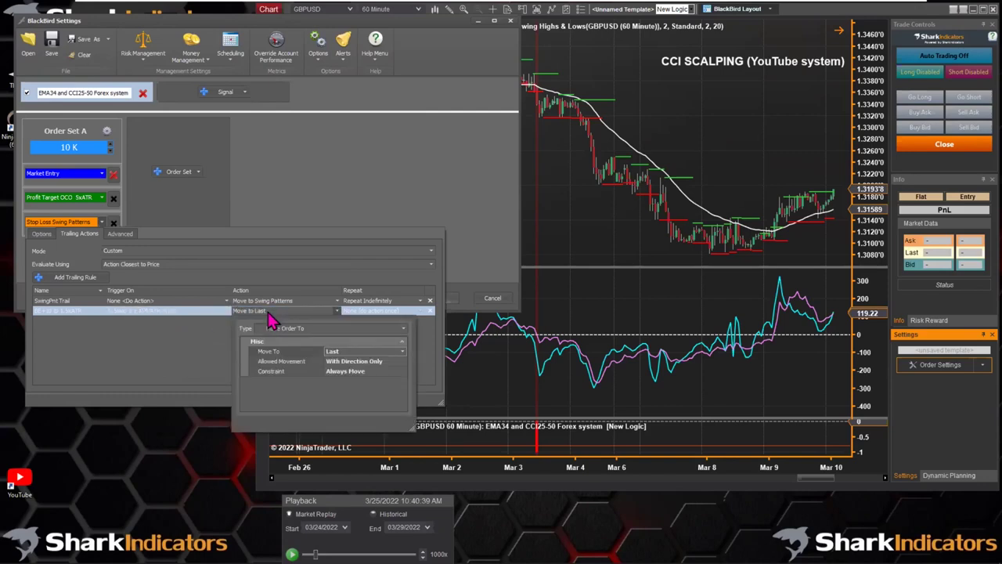
{"action": "left_click", "coordinate": [347, 352]}
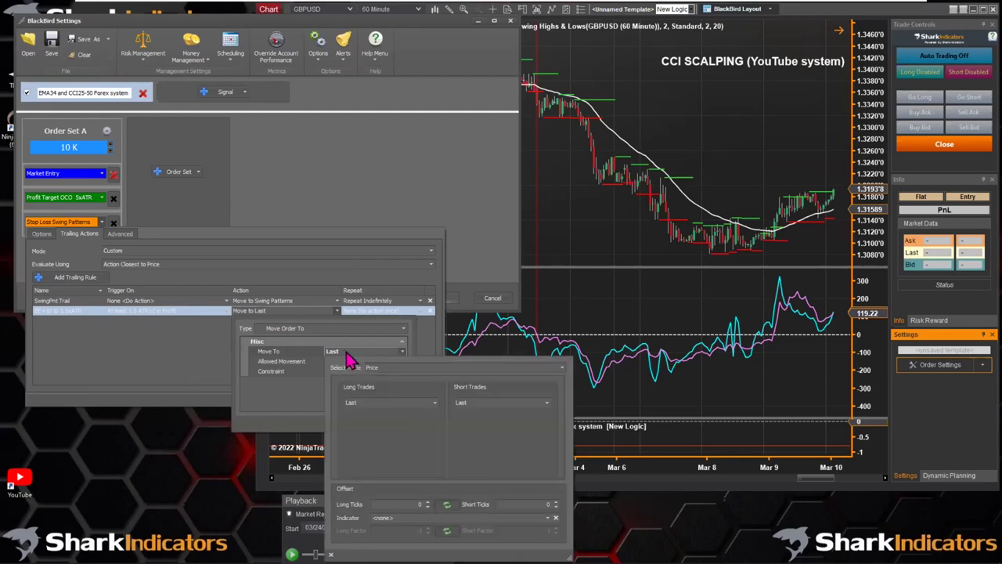
{"action": "left_click", "coordinate": [380, 408]}
{"action": "left_click_drag", "start_coordinate": [434, 427], "coordinate": [434, 436]}
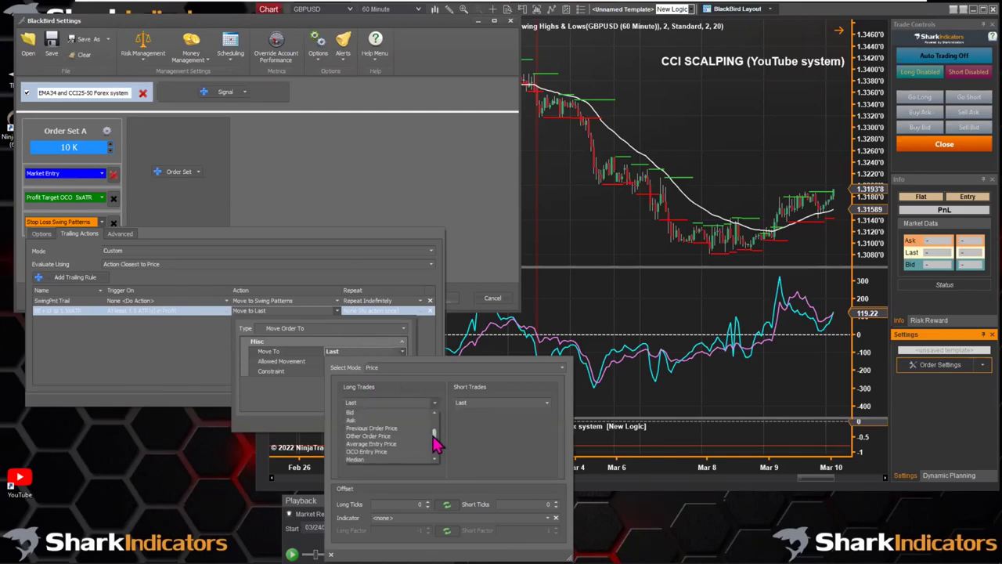
{"action": "left_click", "coordinate": [379, 444]}
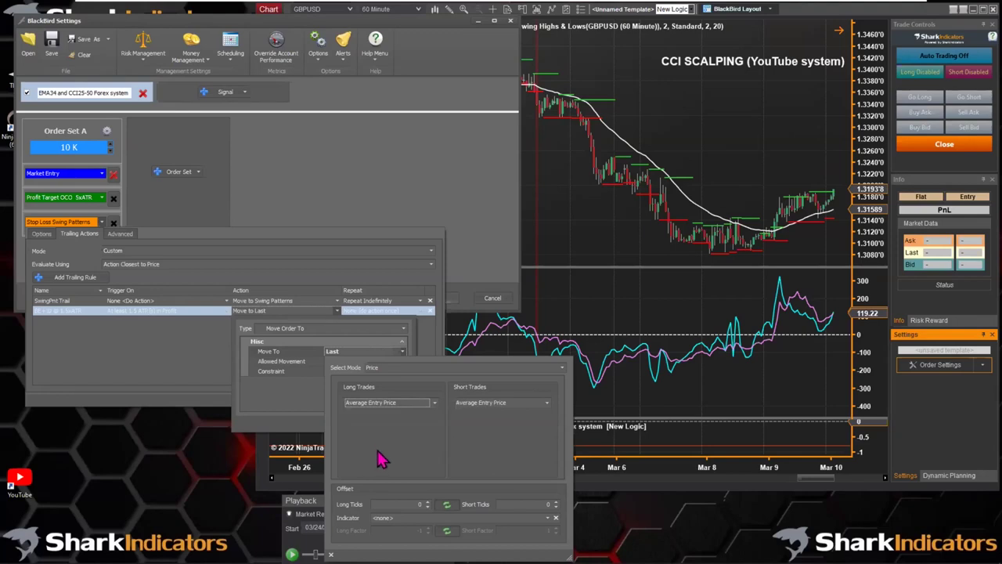
{"action": "left_click", "coordinate": [425, 502]}
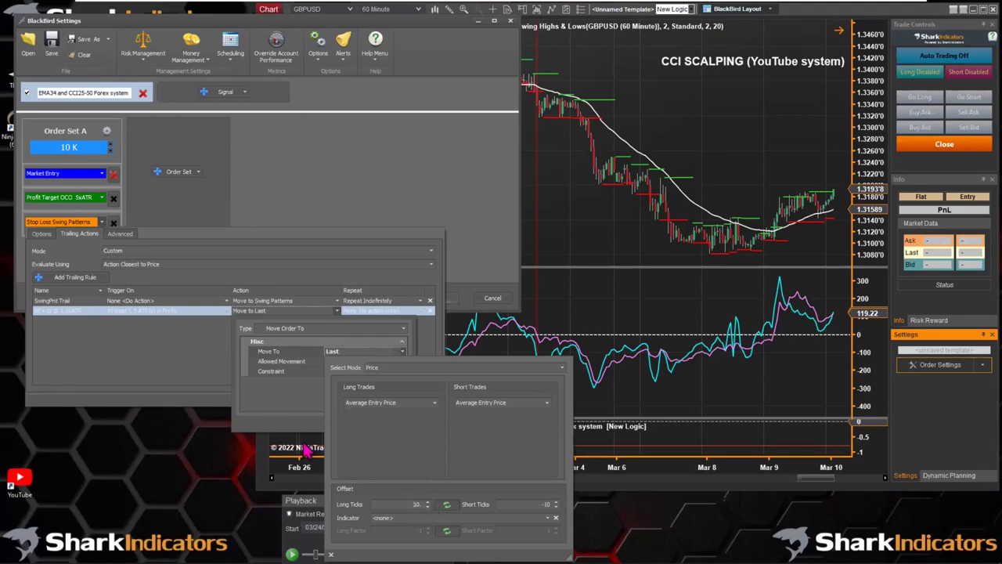
{"action": "left_click", "coordinate": [415, 504]}
{"action": "left_click", "coordinate": [191, 377]}
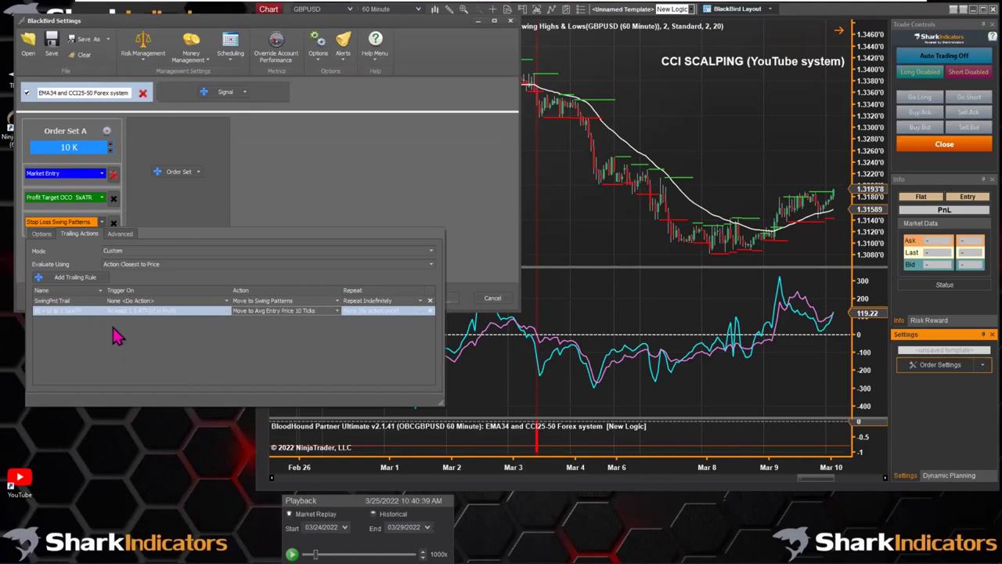
{"action": "left_click", "coordinate": [257, 189]}
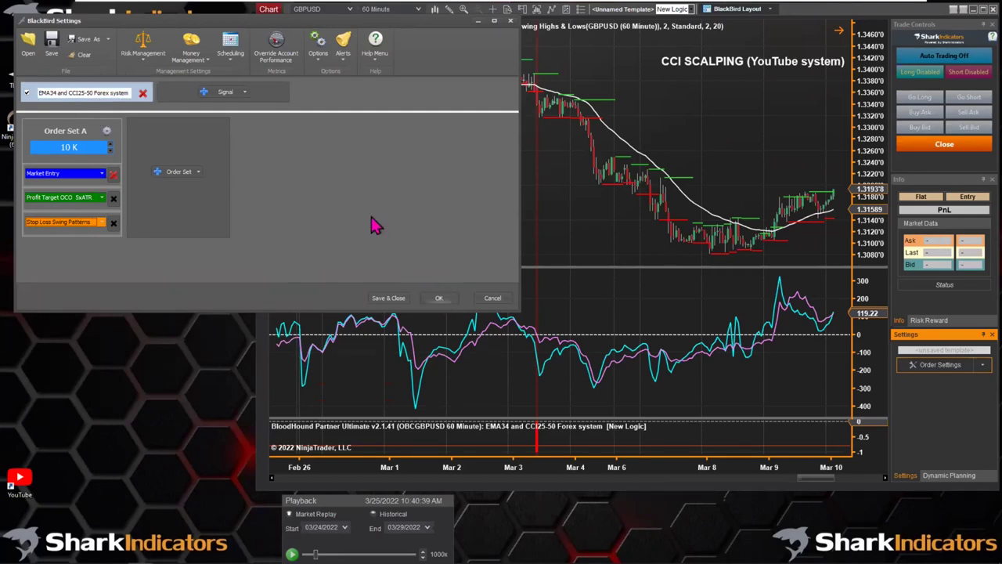
{"action": "left_click", "coordinate": [199, 61]}
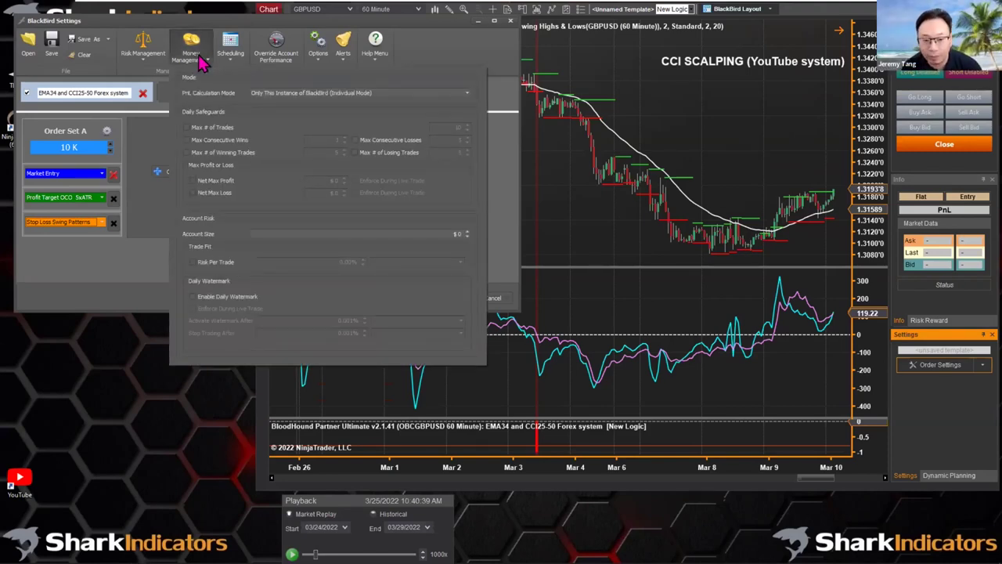
{"action": "left_click", "coordinate": [153, 246]}
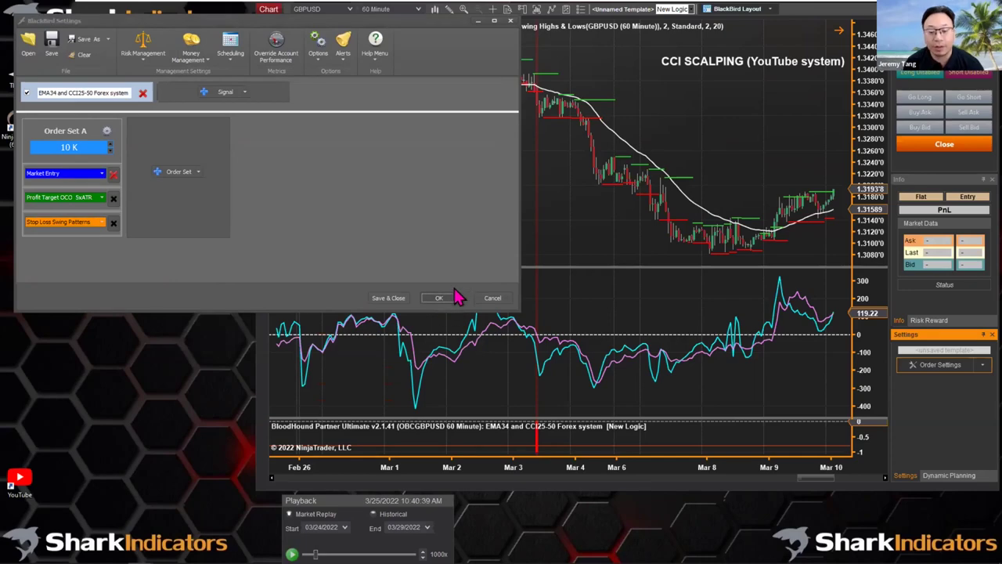
{"action": "left_click", "coordinate": [439, 298]}
{"action": "right_click", "coordinate": [495, 192]}
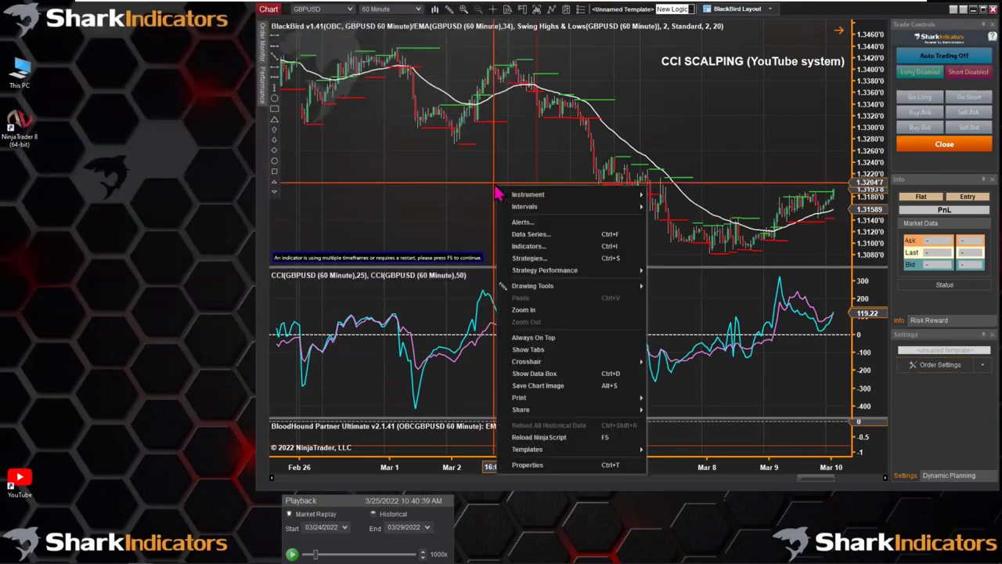
{"action": "left_click", "coordinate": [543, 437]}
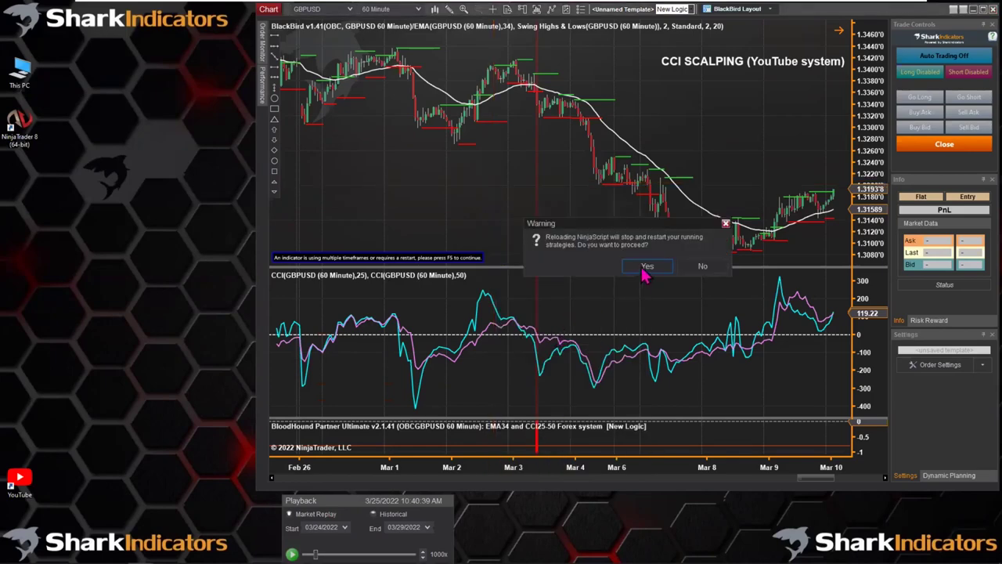
{"action": "left_click", "coordinate": [644, 267]}
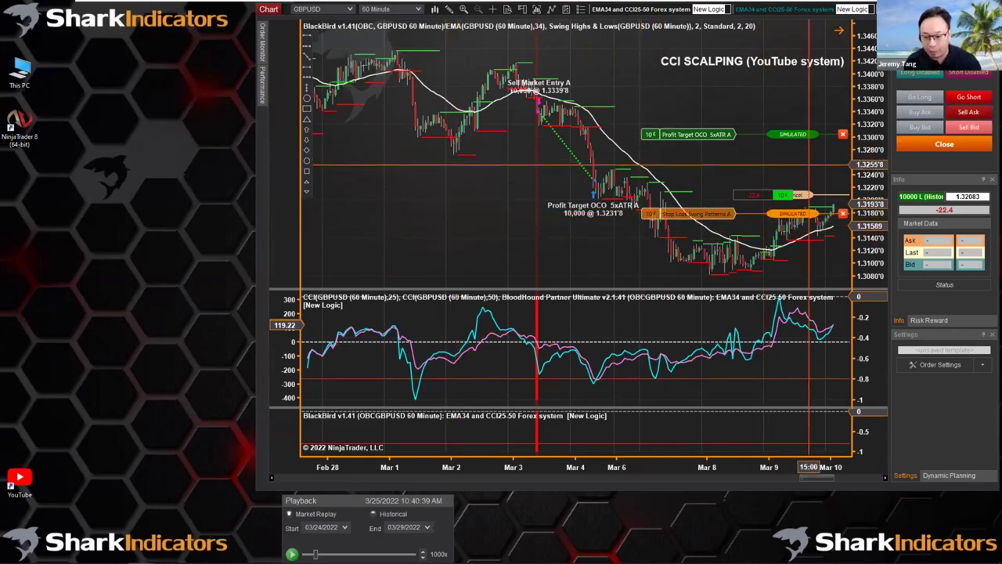
{"action": "right_click", "coordinate": [482, 147]}
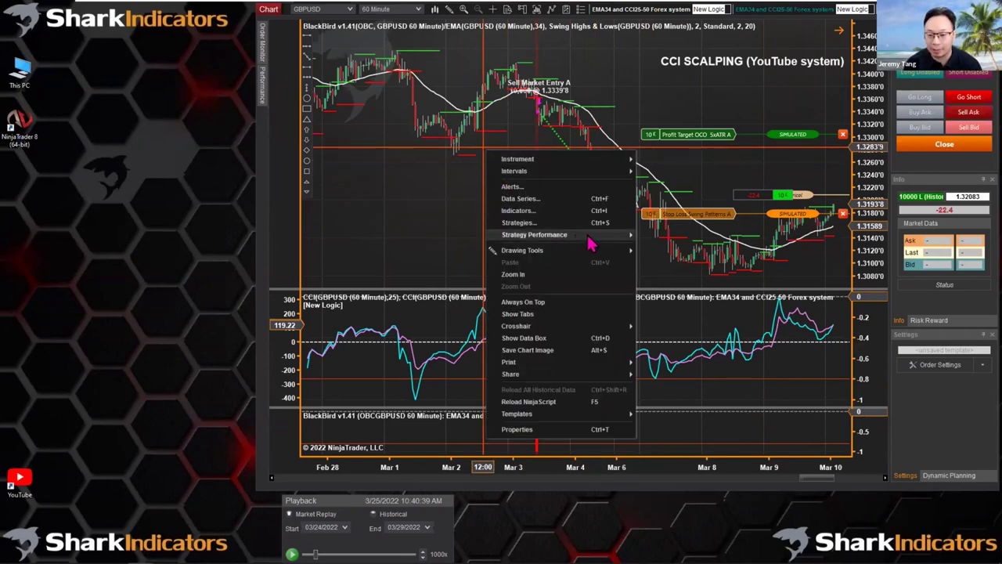
{"action": "mouse_move", "coordinate": [588, 244]}
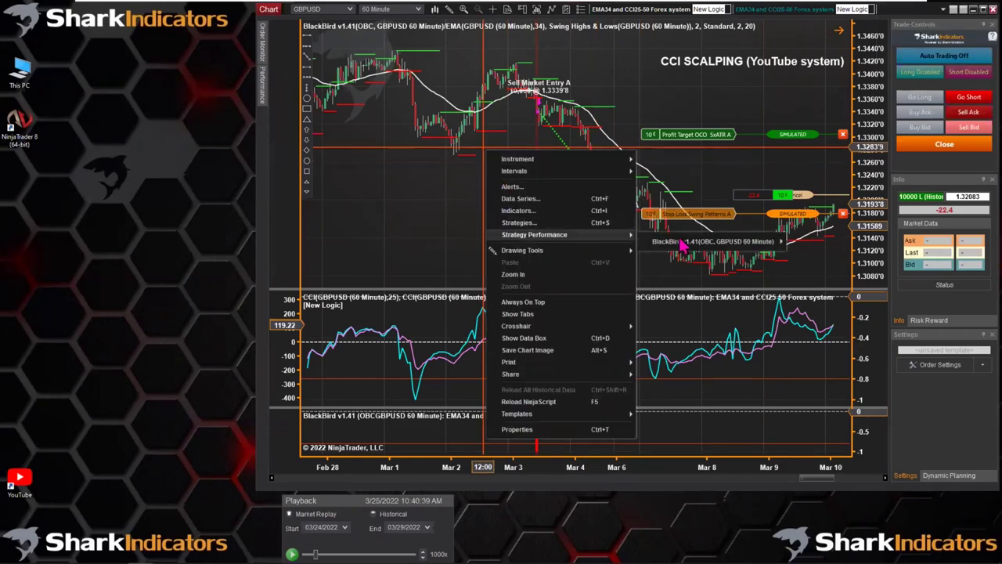
{"action": "mouse_move", "coordinate": [704, 246]}
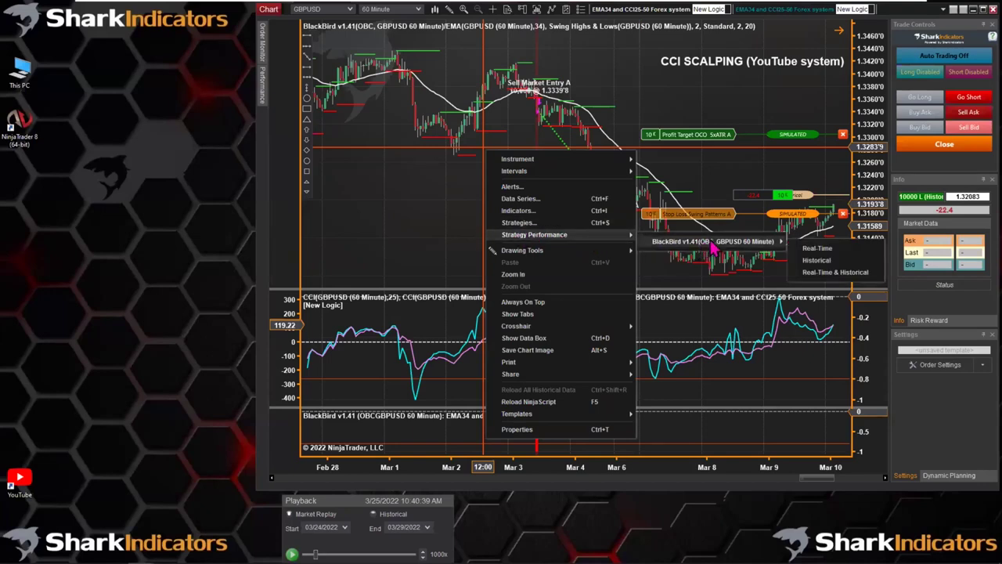
{"action": "left_click", "coordinate": [816, 261]}
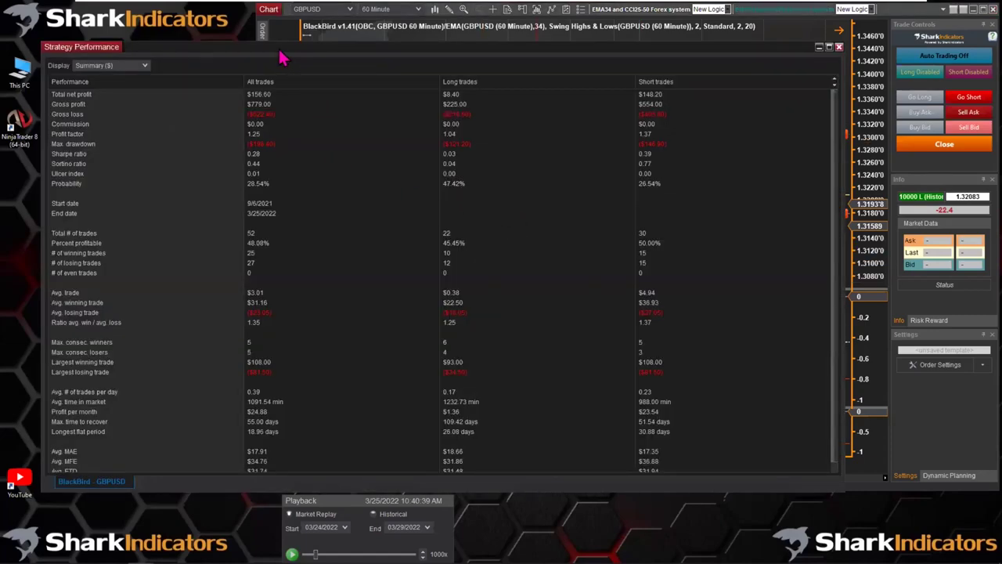
{"action": "left_click_drag", "start_coordinate": [282, 58], "coordinate": [275, 41]}
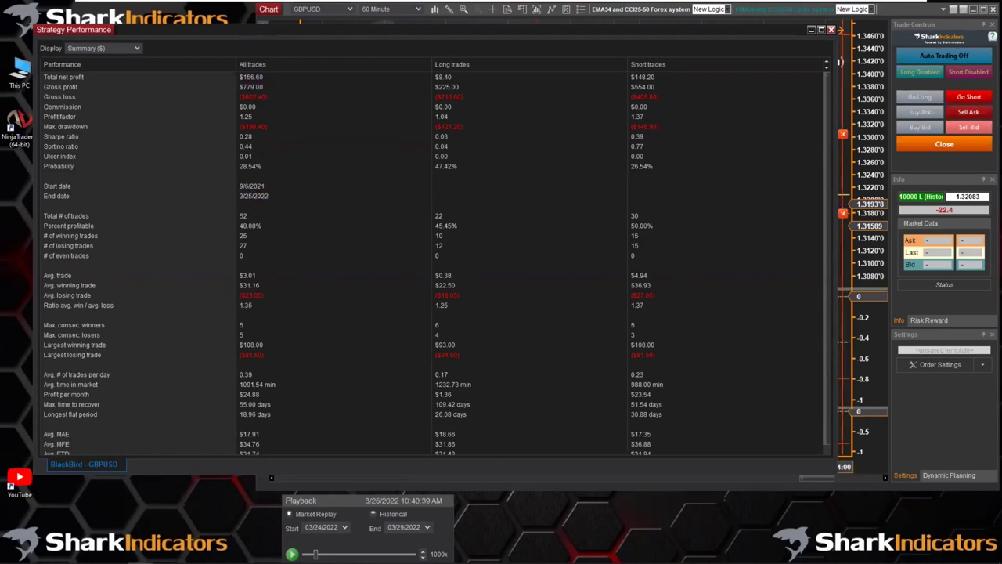
{"action": "left_click", "coordinate": [831, 30]}
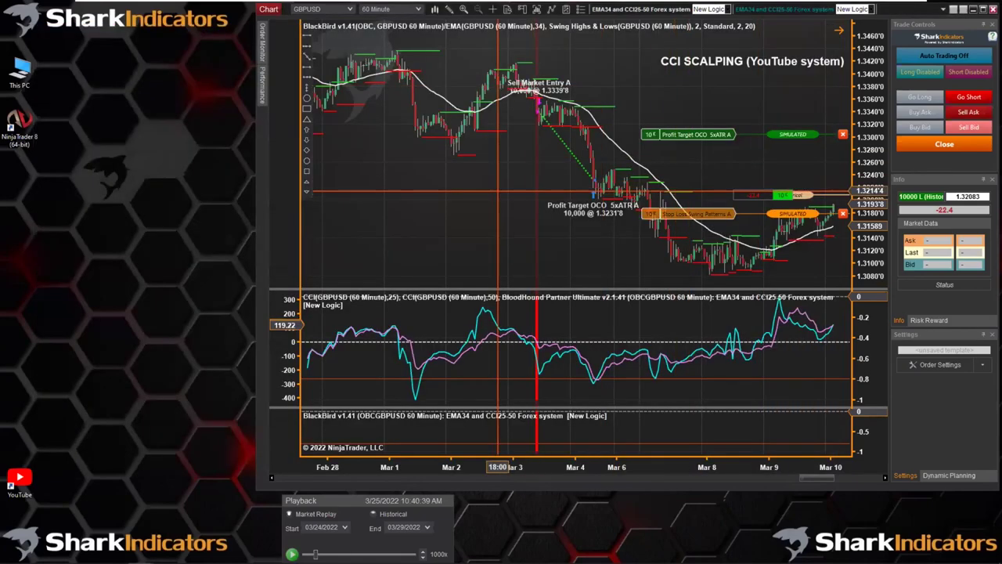
Play the replay with BlackBird auto trading on, zooming into the Mar 24–25 bars
{"action": "left_click", "coordinate": [292, 553]}
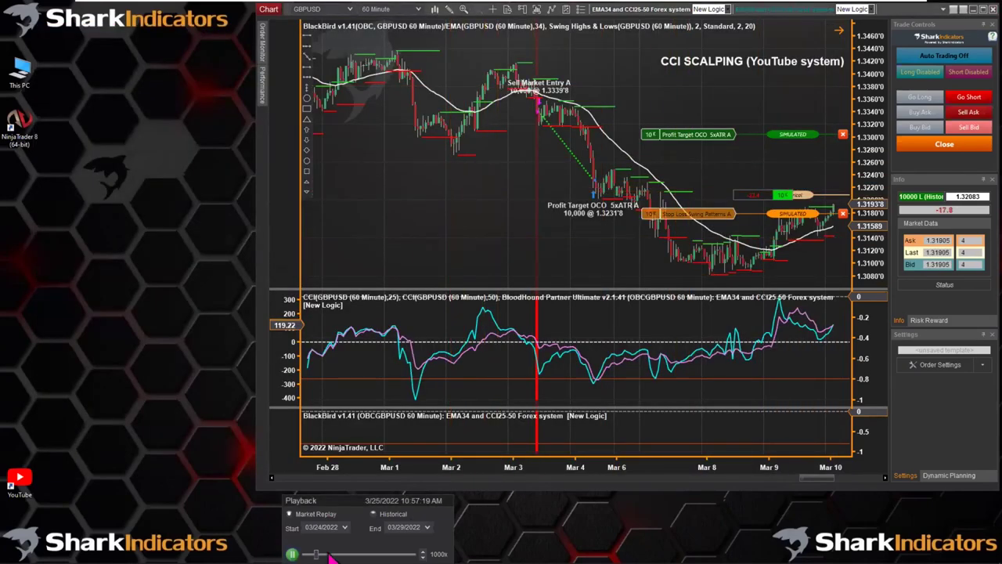
{"action": "left_click", "coordinate": [292, 553]}
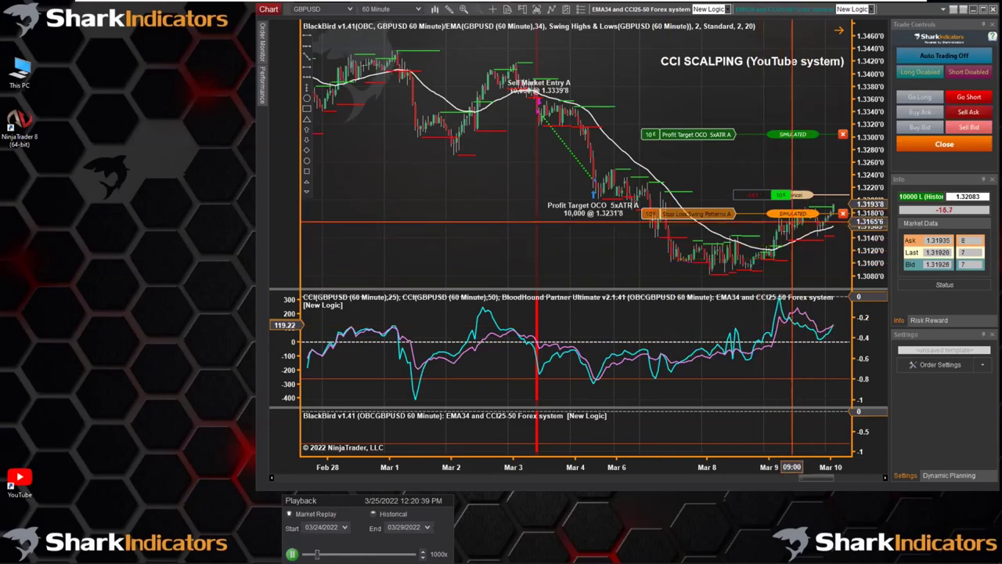
{"action": "left_click", "coordinate": [942, 56]}
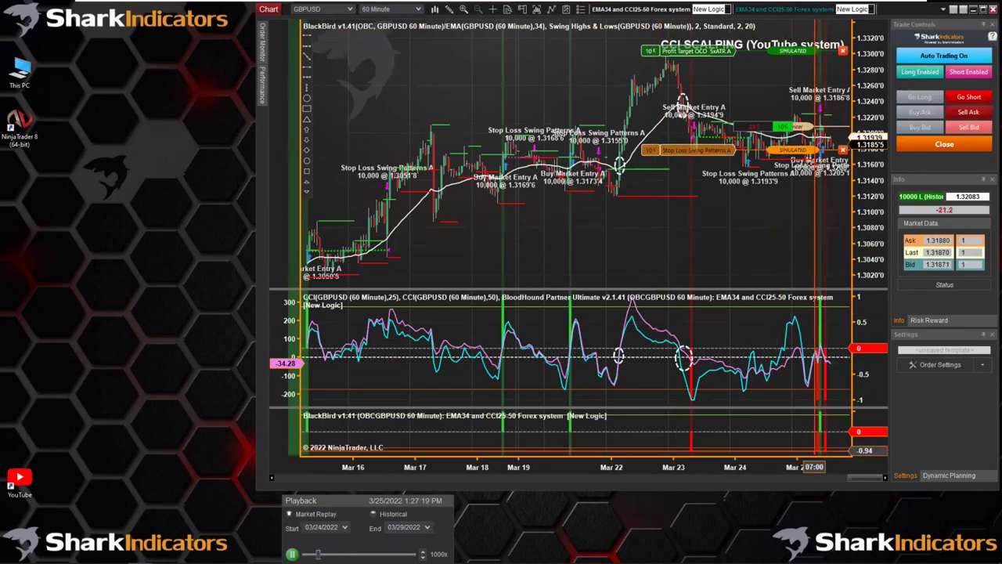
{"action": "left_click_drag", "start_coordinate": [825, 474], "coordinate": [649, 466]}
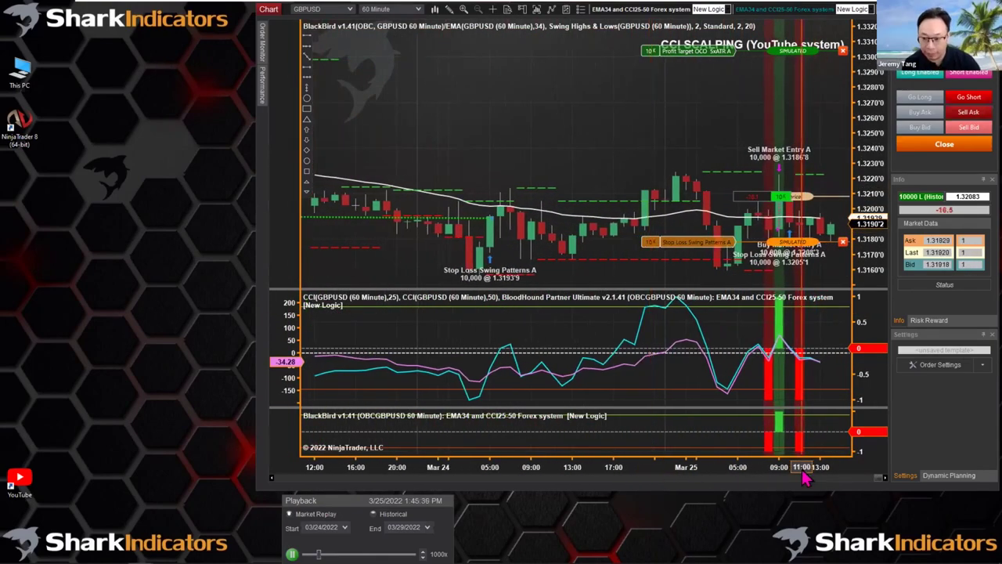
{"action": "left_click_drag", "start_coordinate": [792, 469], "coordinate": [756, 467]}
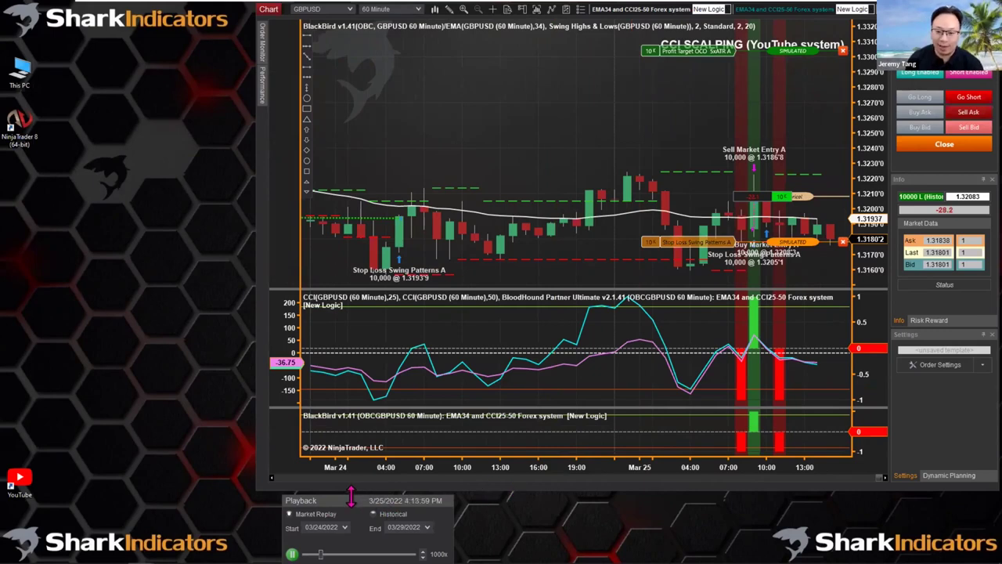
{"action": "left_click_drag", "start_coordinate": [351, 504], "coordinate": [382, 503]}
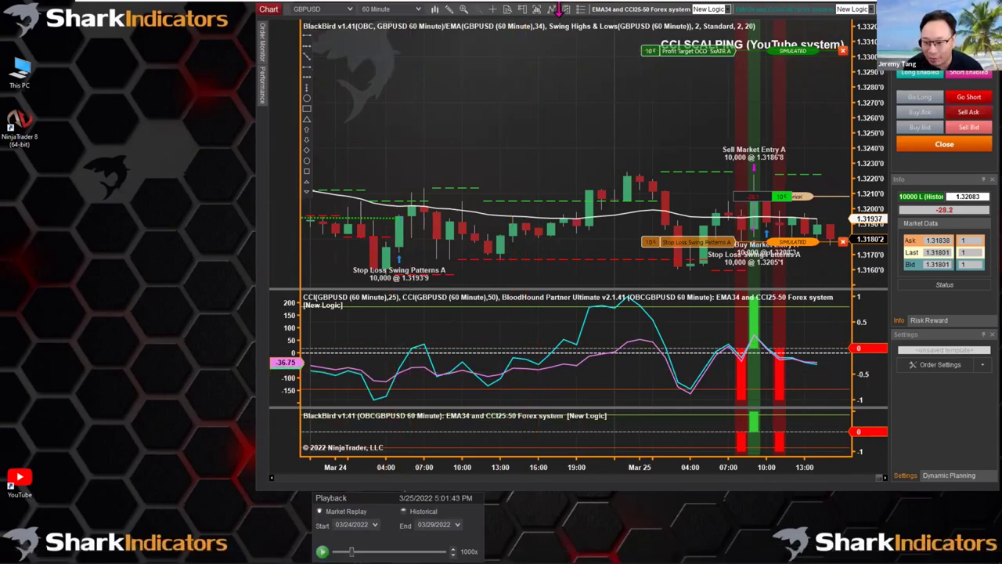
Disable the BlackBird strategy in the chart's Strategies settings
{"action": "left_click", "coordinate": [553, 11]}
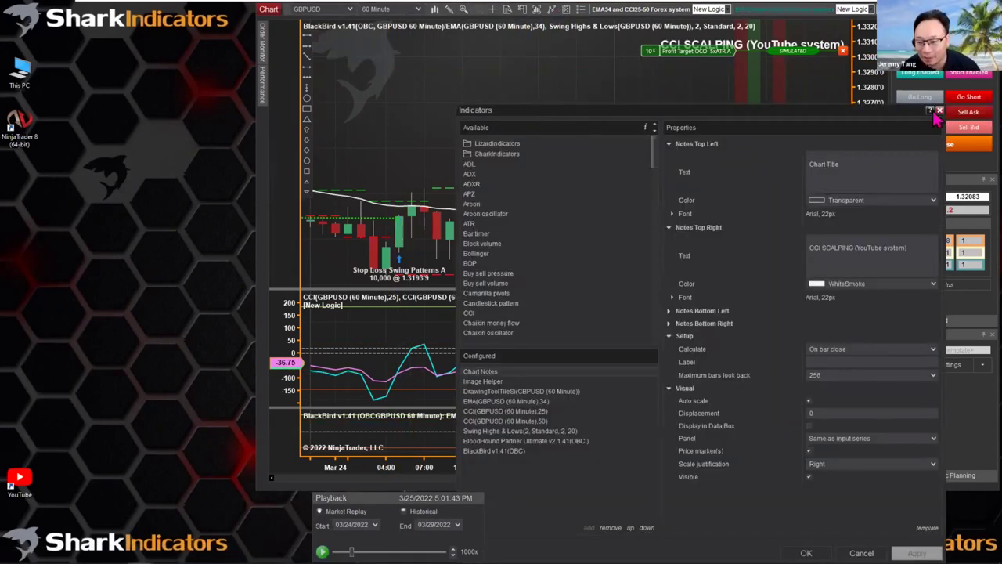
{"action": "left_click", "coordinate": [939, 110]}
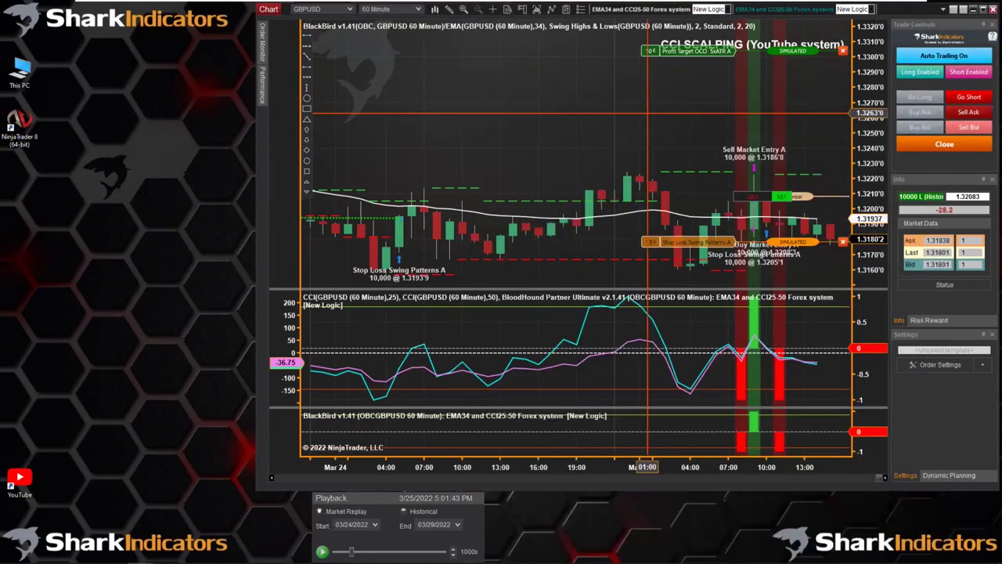
{"action": "right_click", "coordinate": [507, 81]}
{"action": "left_click", "coordinate": [544, 157]}
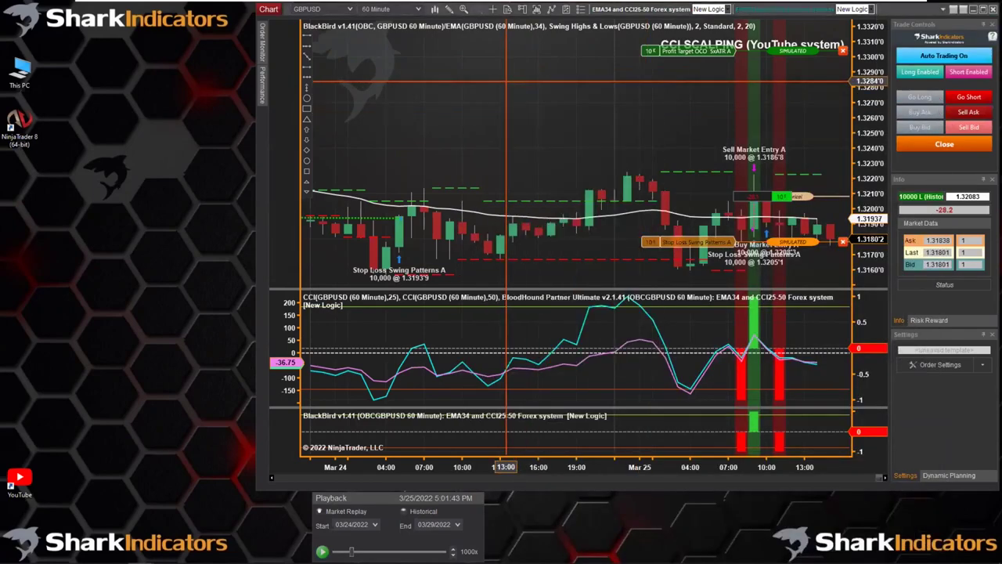
{"action": "left_click_drag", "start_coordinate": [535, 91], "coordinate": [441, 56]}
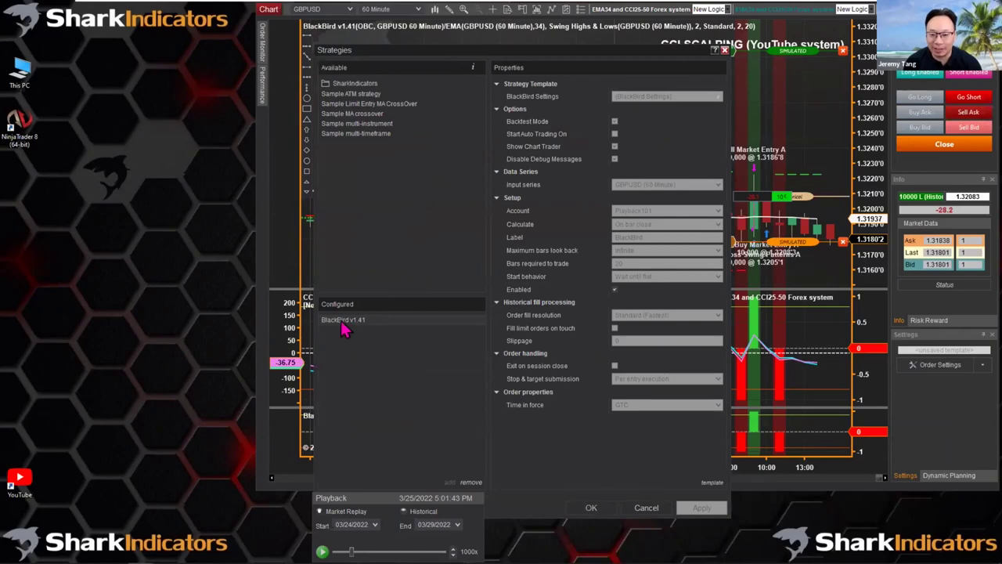
{"action": "left_click", "coordinate": [615, 292]}
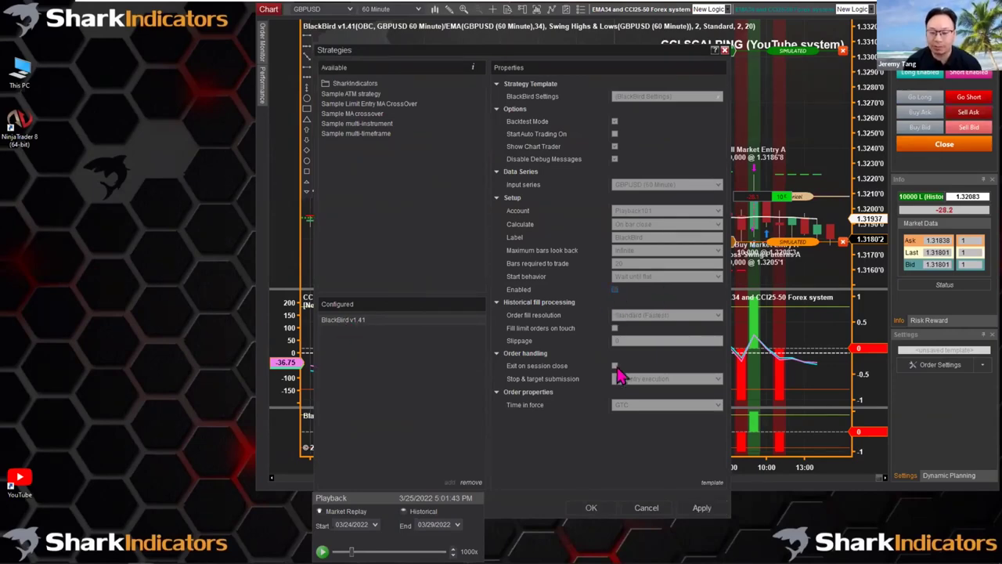
{"action": "left_click", "coordinate": [593, 508]}
Rewind the replay to 03/25/2022 9:01:43 AM and re-enable BlackBird
{"action": "right_click", "coordinate": [400, 539]}
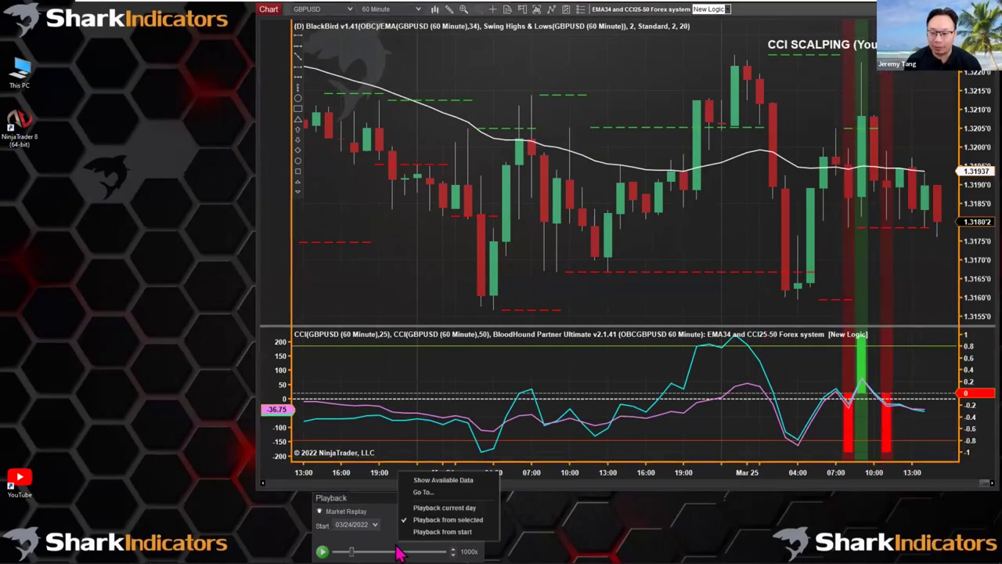
{"action": "left_click", "coordinate": [427, 492]}
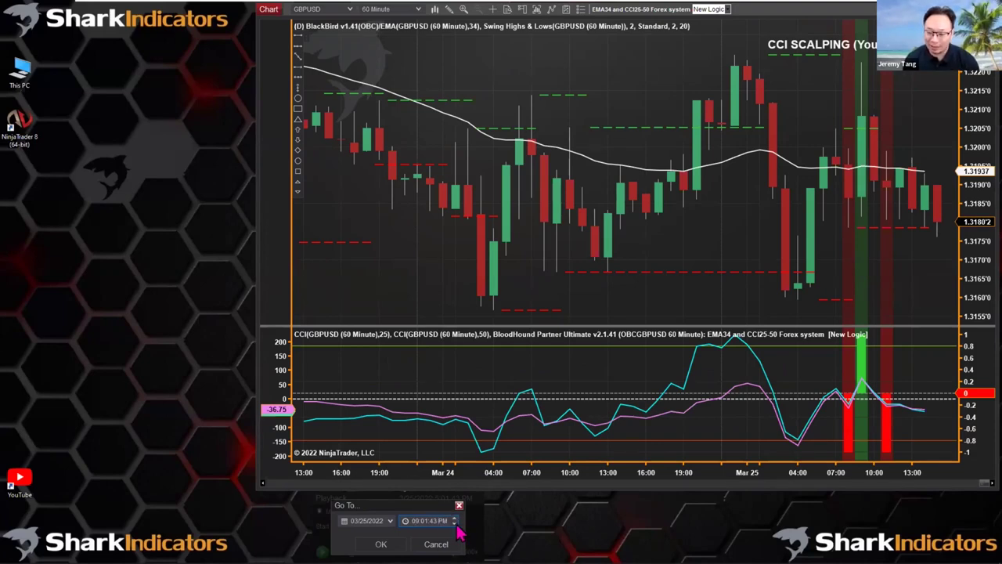
{"action": "left_click", "coordinate": [382, 544]}
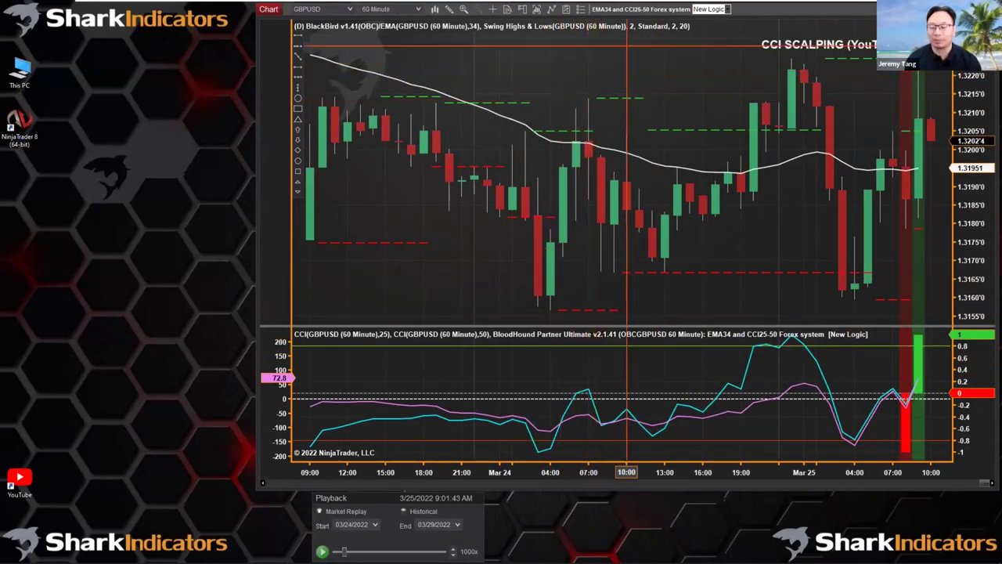
{"action": "left_click", "coordinate": [567, 10]}
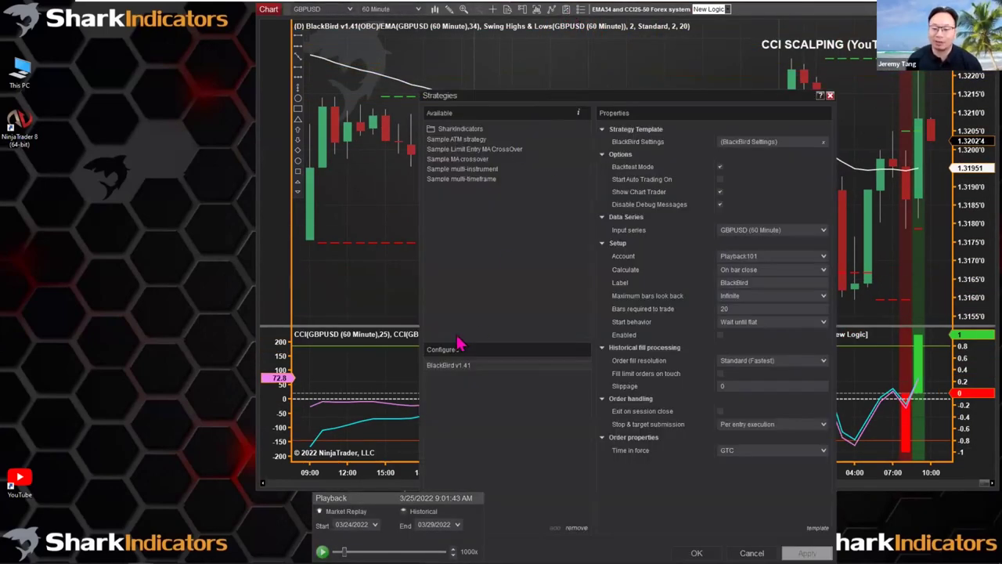
{"action": "left_click", "coordinate": [720, 335]}
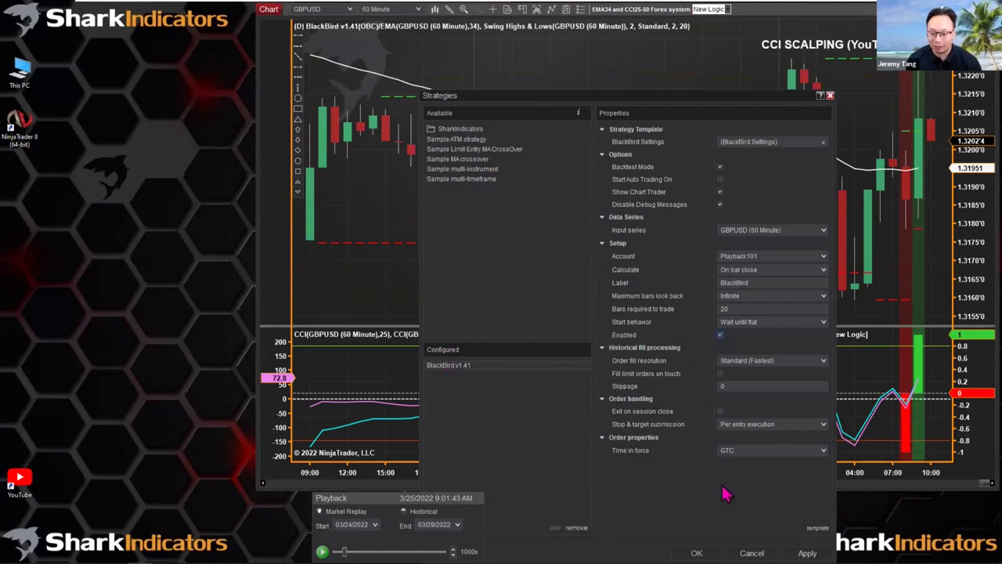
{"action": "left_click", "coordinate": [696, 552]}
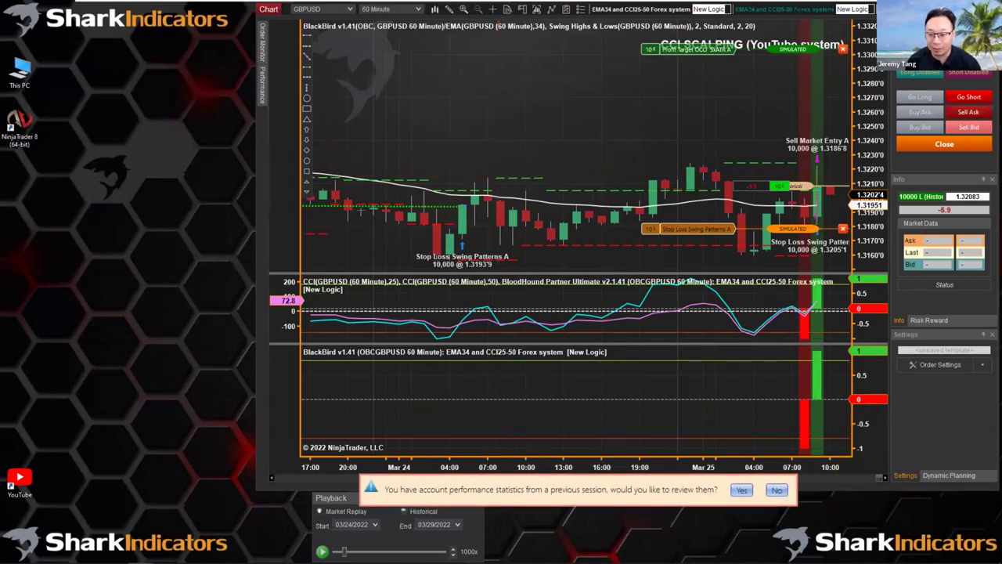
Decline the statistics review, resume the replay, and enlarge the CCI and price panels
{"action": "left_click", "coordinate": [777, 489]}
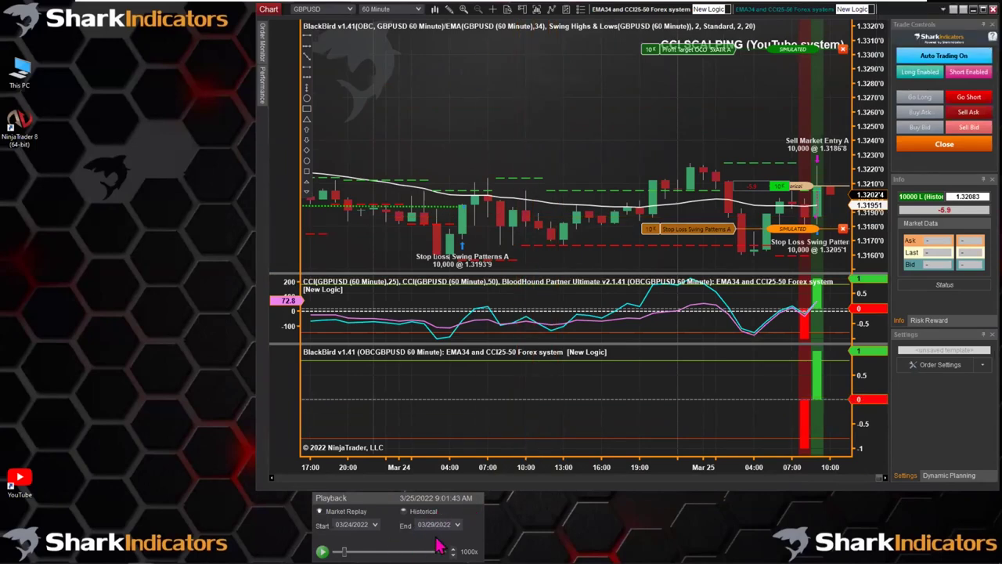
{"action": "left_click", "coordinate": [322, 551]}
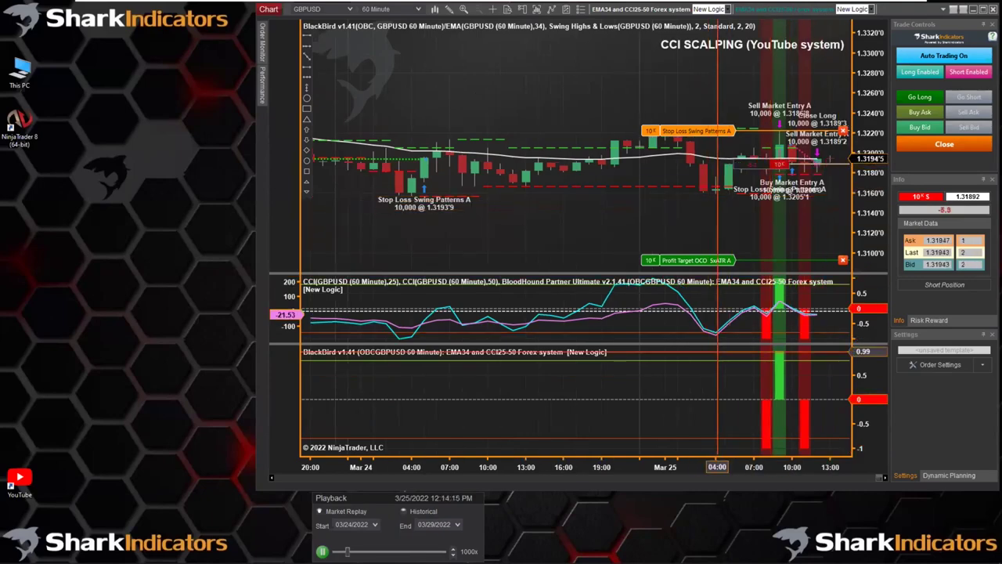
{"action": "left_click_drag", "start_coordinate": [689, 342], "coordinate": [688, 408]}
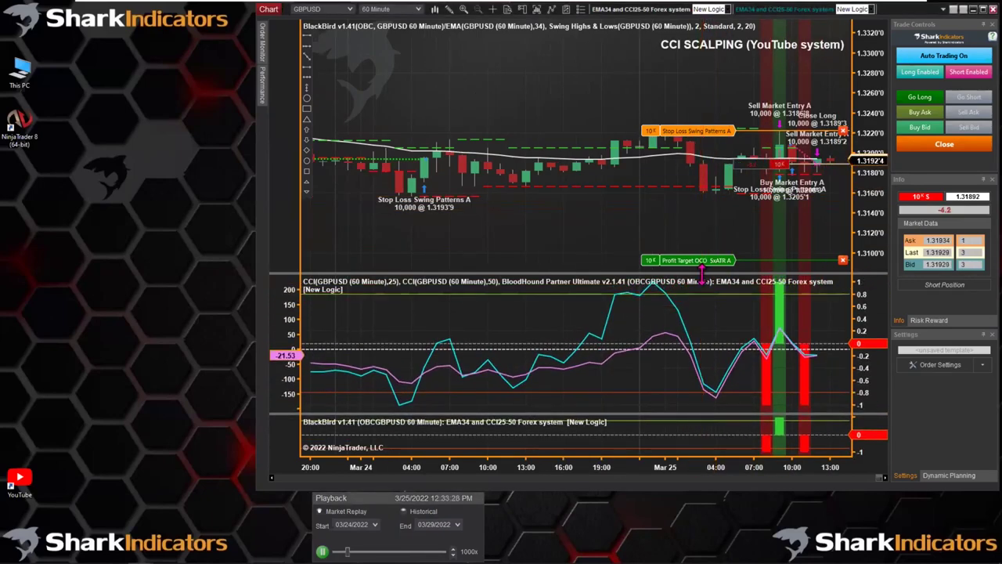
{"action": "left_click_drag", "start_coordinate": [688, 274], "coordinate": [695, 374]}
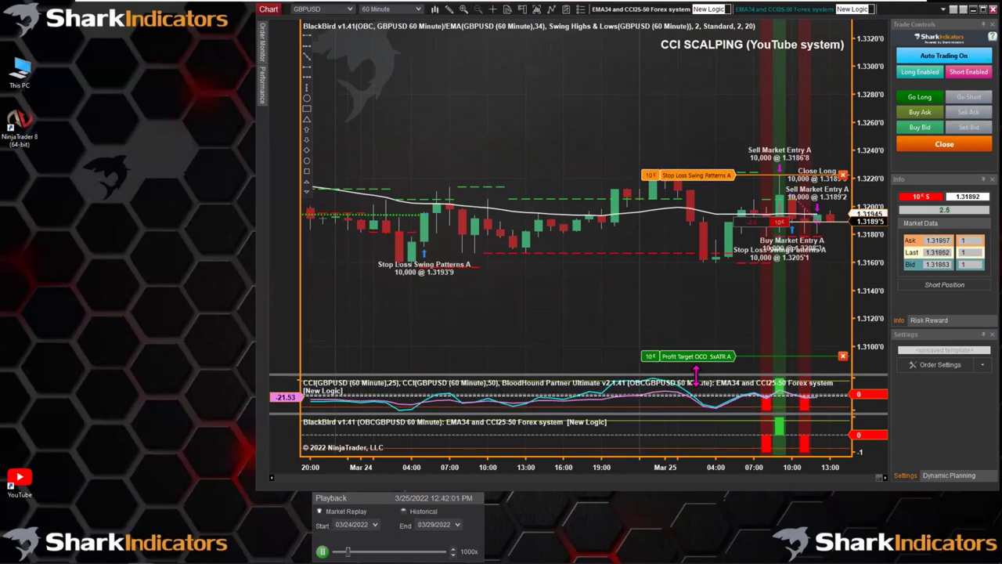
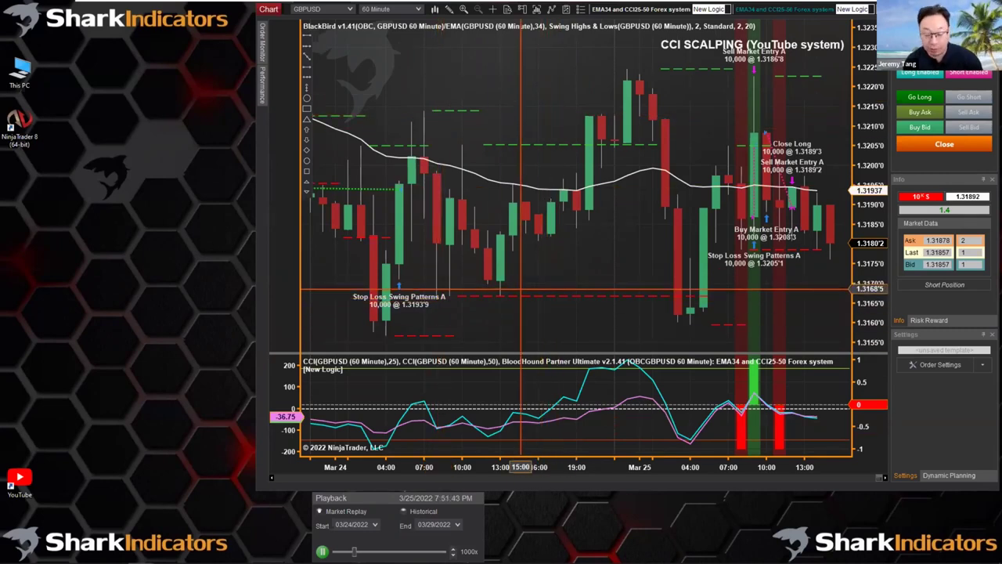
Open the GBPUSD chart's Indicators window from its right-click menu
{"action": "right_click", "coordinate": [443, 77]}
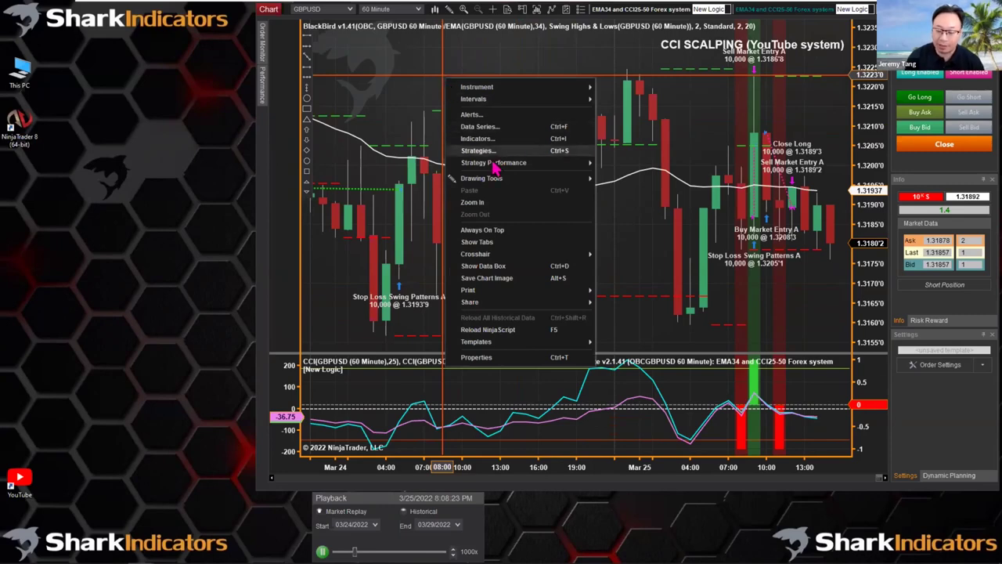
{"action": "left_click", "coordinate": [477, 138]}
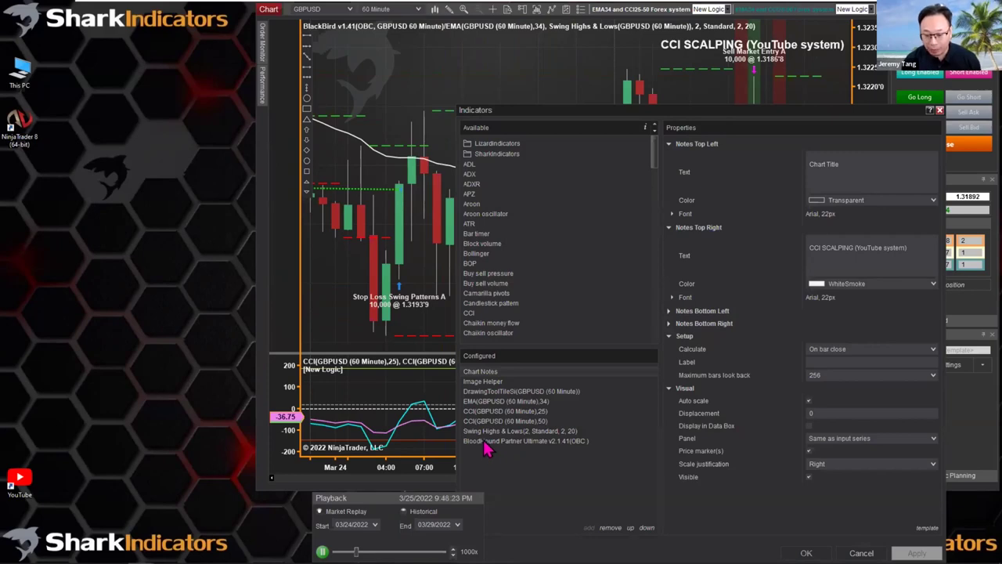
Set BloodHound Partner Ultimate's Visual Panel option to New panel and apply with OK
{"action": "left_click", "coordinate": [485, 442]}
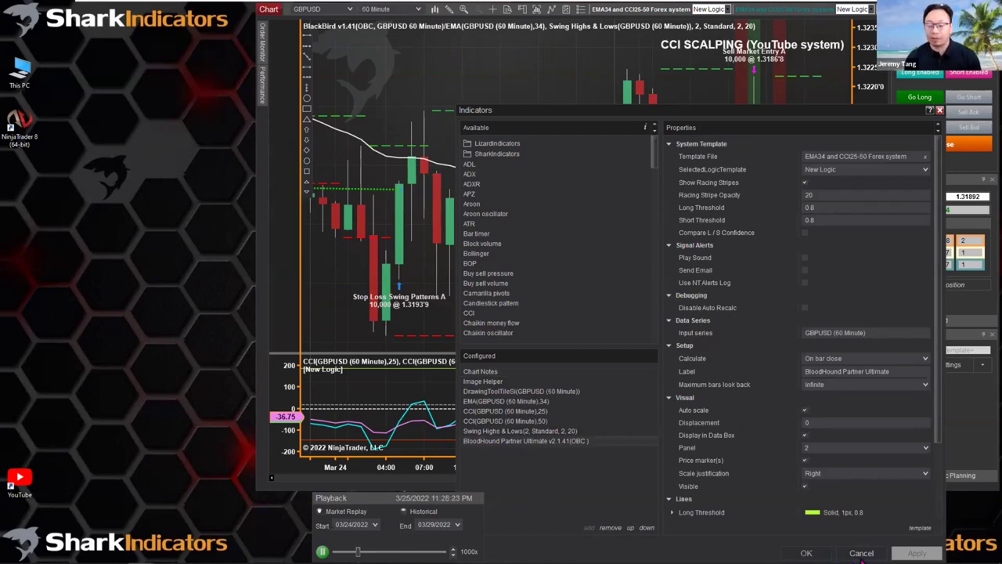
{"action": "scroll", "coordinate": [816, 410], "scroll_direction": "down", "scroll_amount": 3}
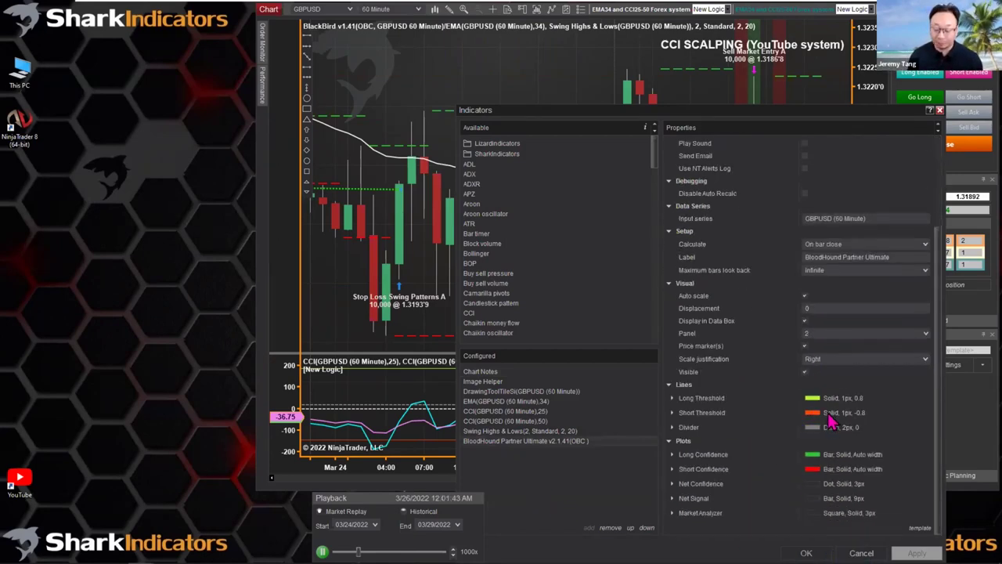
{"action": "left_click", "coordinate": [830, 336]}
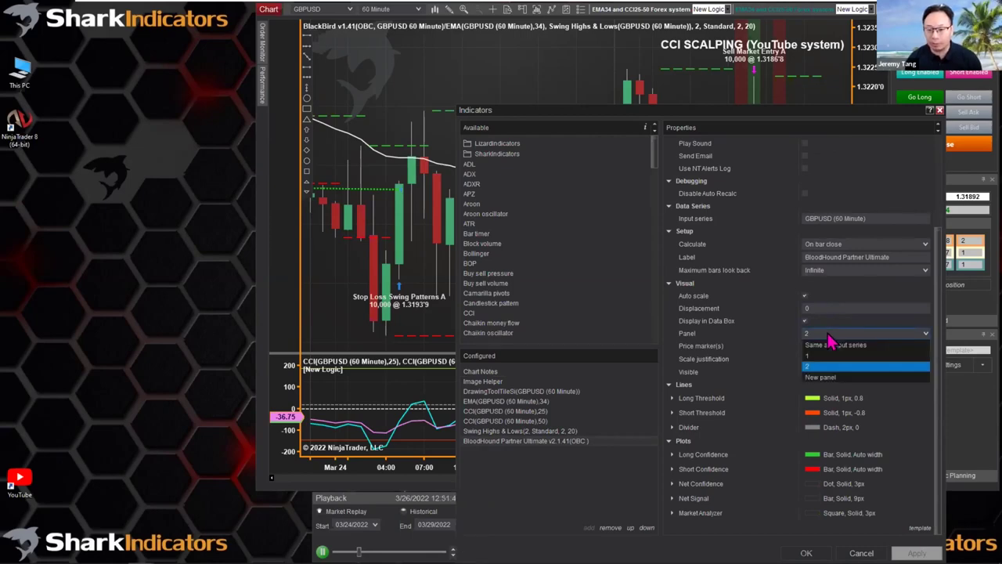
{"action": "left_click", "coordinate": [830, 378]}
{"action": "left_click", "coordinate": [806, 553]}
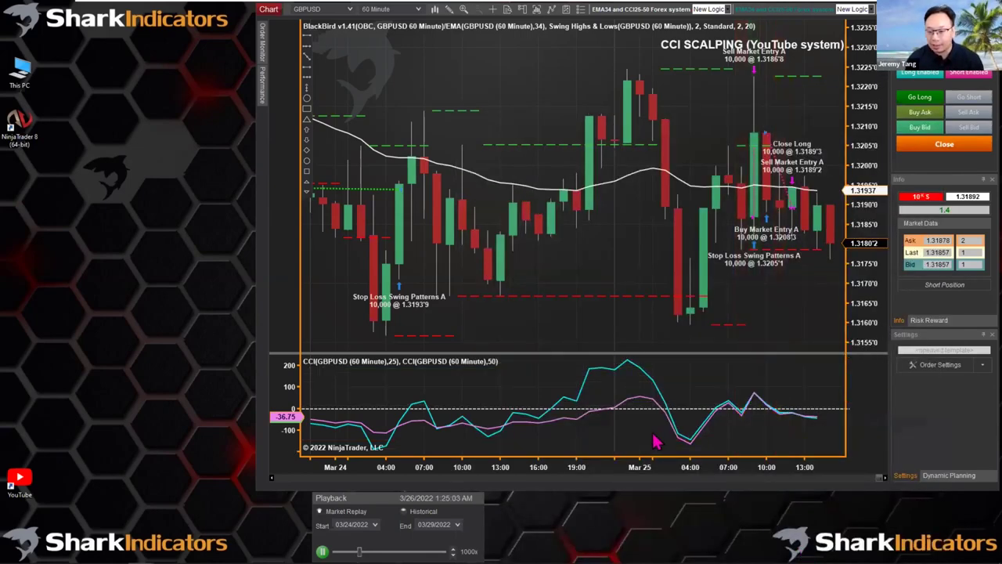
Enlarge the CCI panel, shrink the price panel slightly, and pause the market replay
{"action": "left_click_drag", "start_coordinate": [664, 373], "coordinate": [665, 405]}
{"action": "left_click_drag", "start_coordinate": [668, 290], "coordinate": [668, 299]}
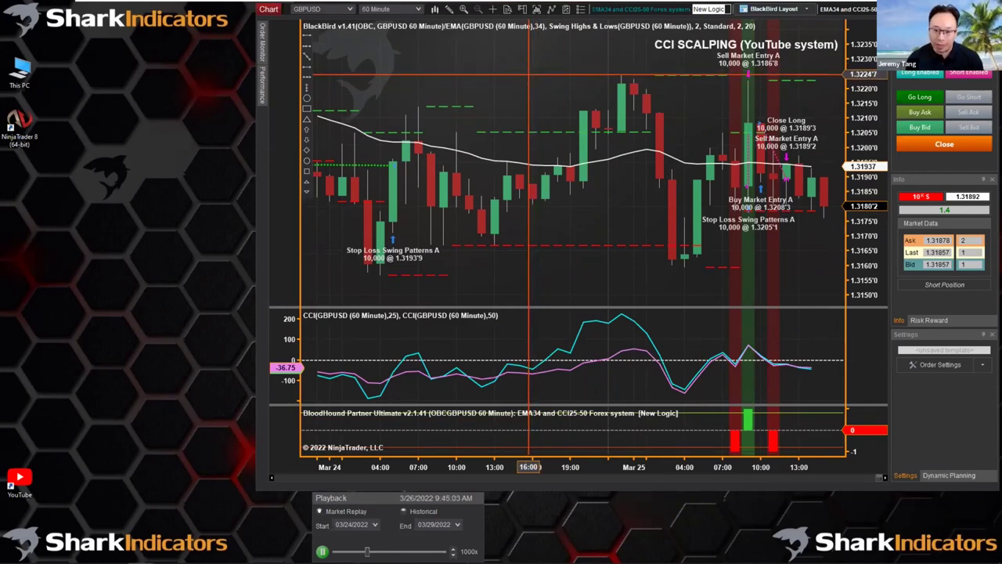
{"action": "left_click", "coordinate": [322, 551]}
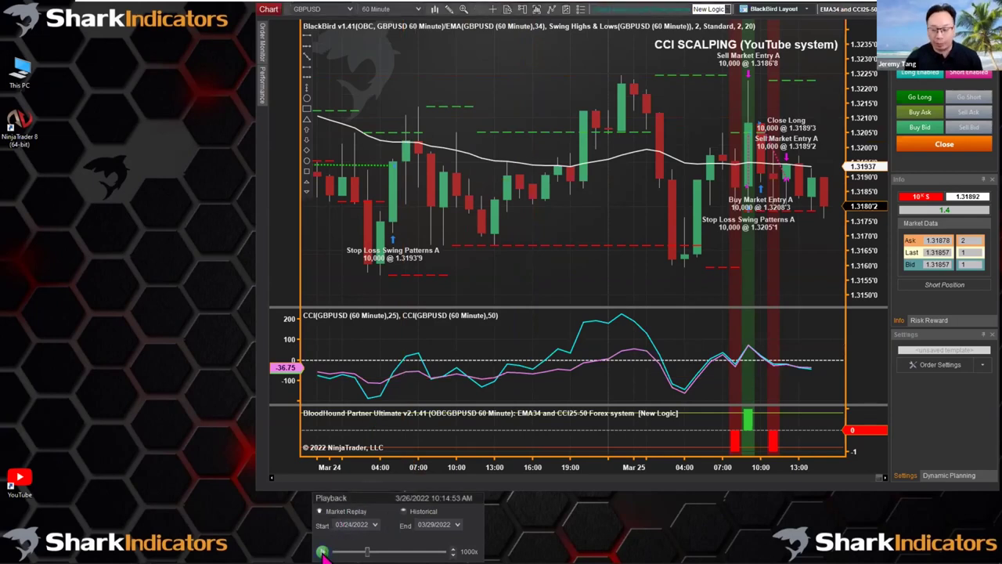
{"action": "right_click", "coordinate": [524, 81]}
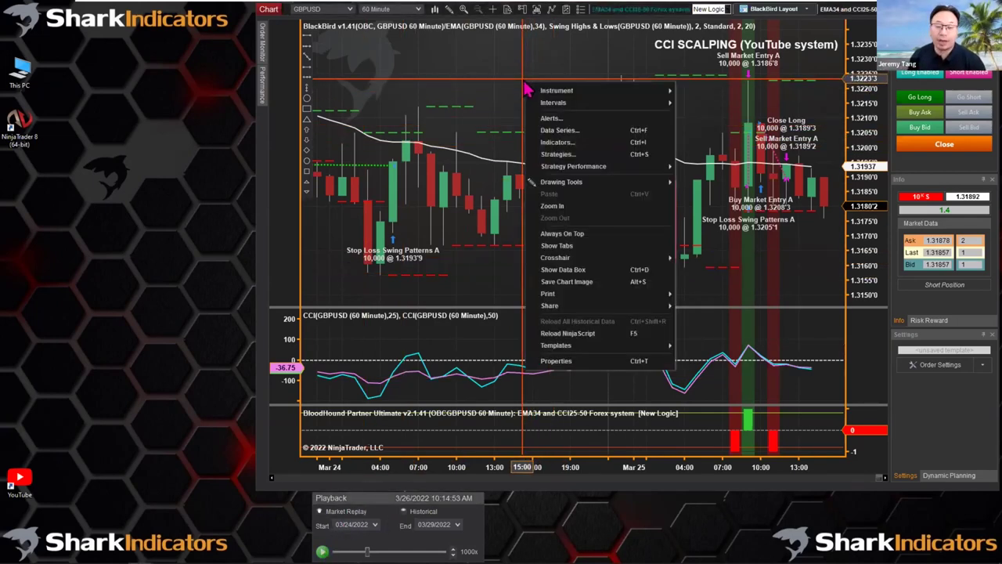
{"action": "left_click", "coordinate": [565, 156]}
{"action": "left_click_drag", "start_coordinate": [579, 106], "coordinate": [569, 98]}
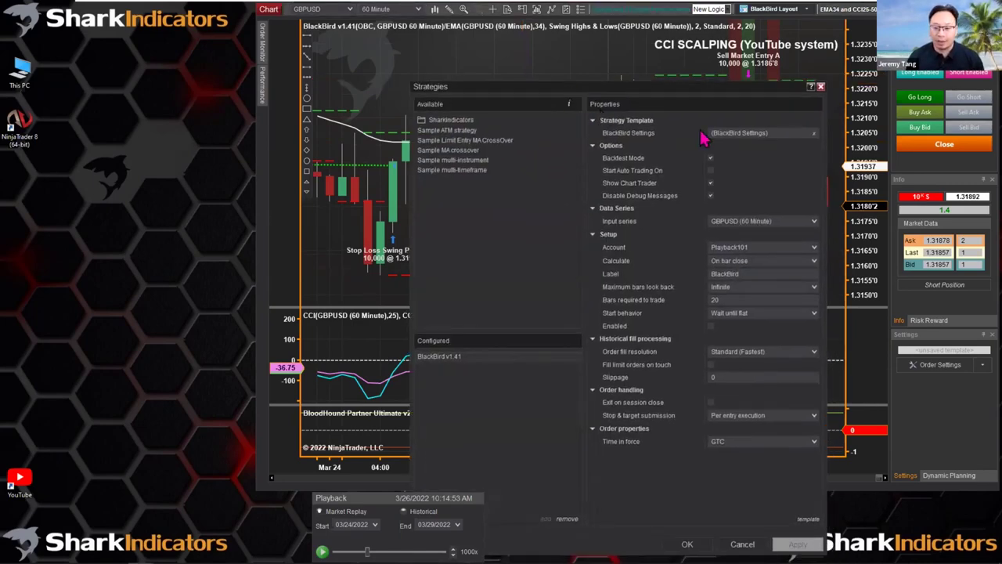
{"action": "left_click", "coordinate": [820, 86]}
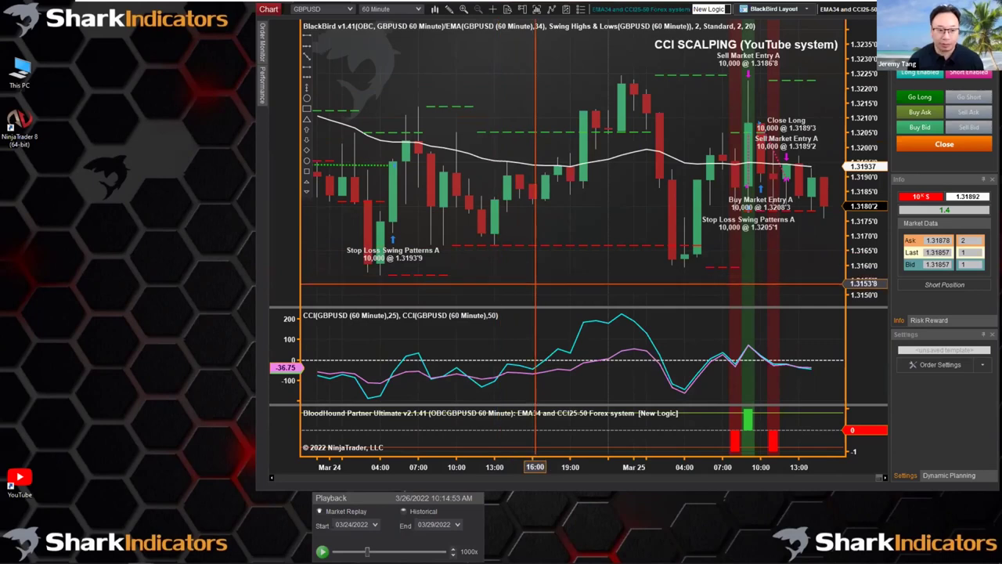